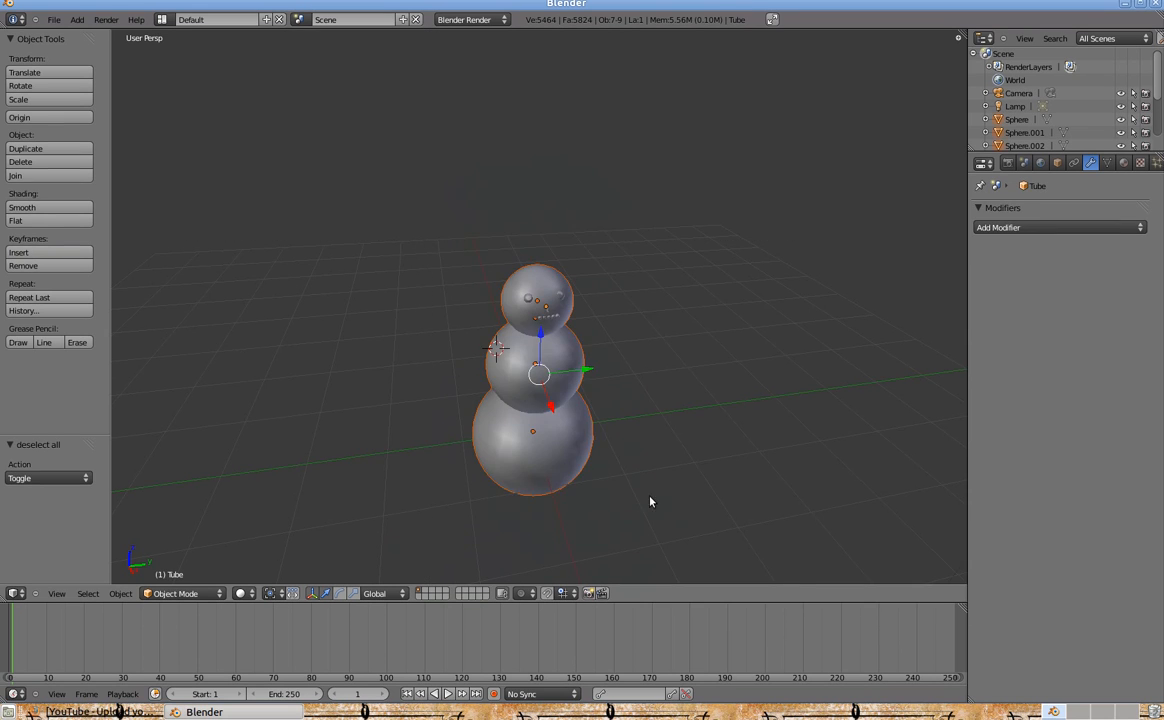
left_click(662, 452)
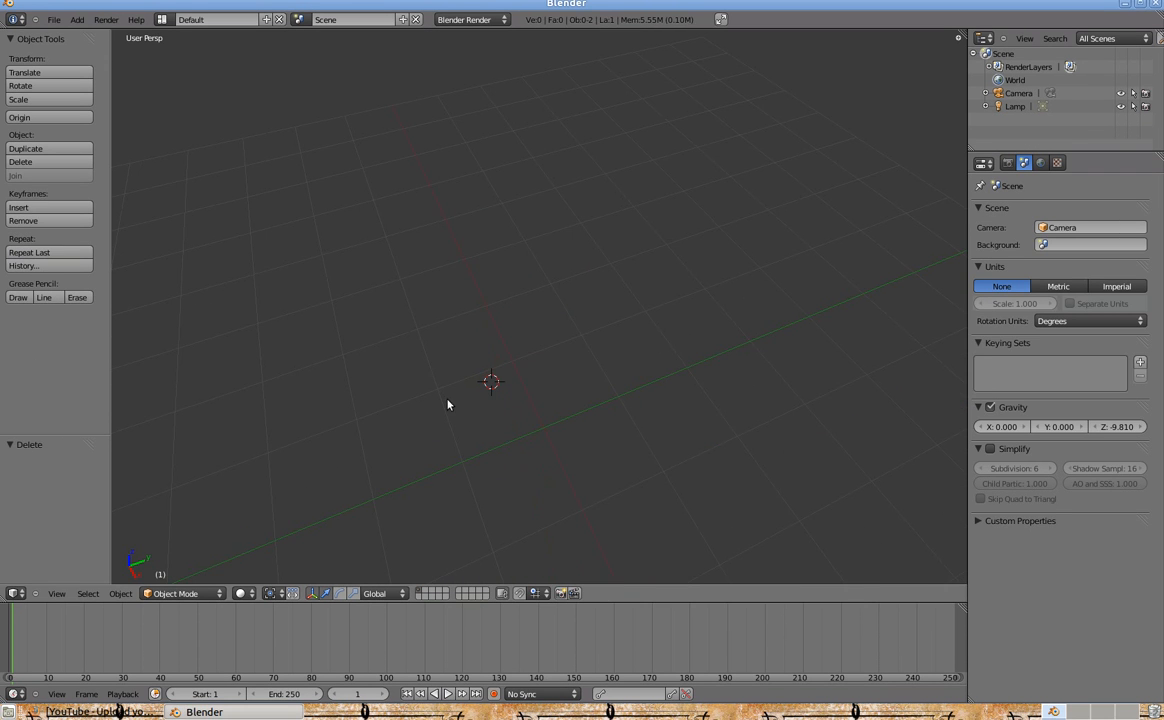
left_click(54, 19)
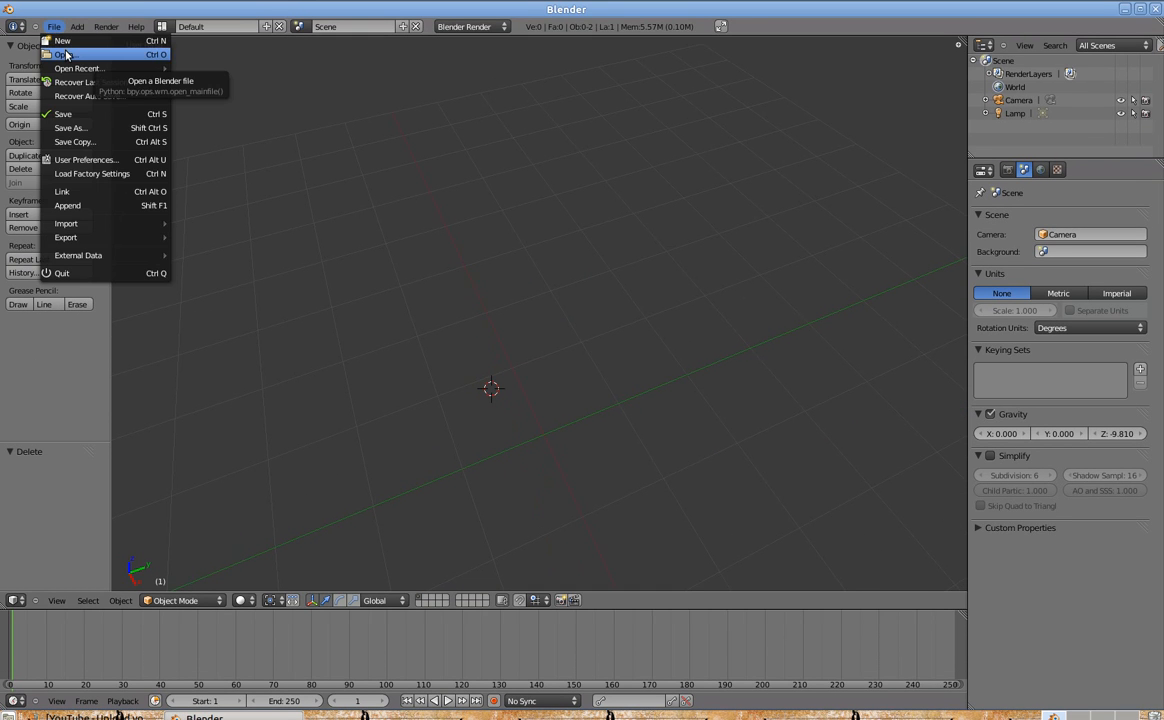
left_click(66, 55)
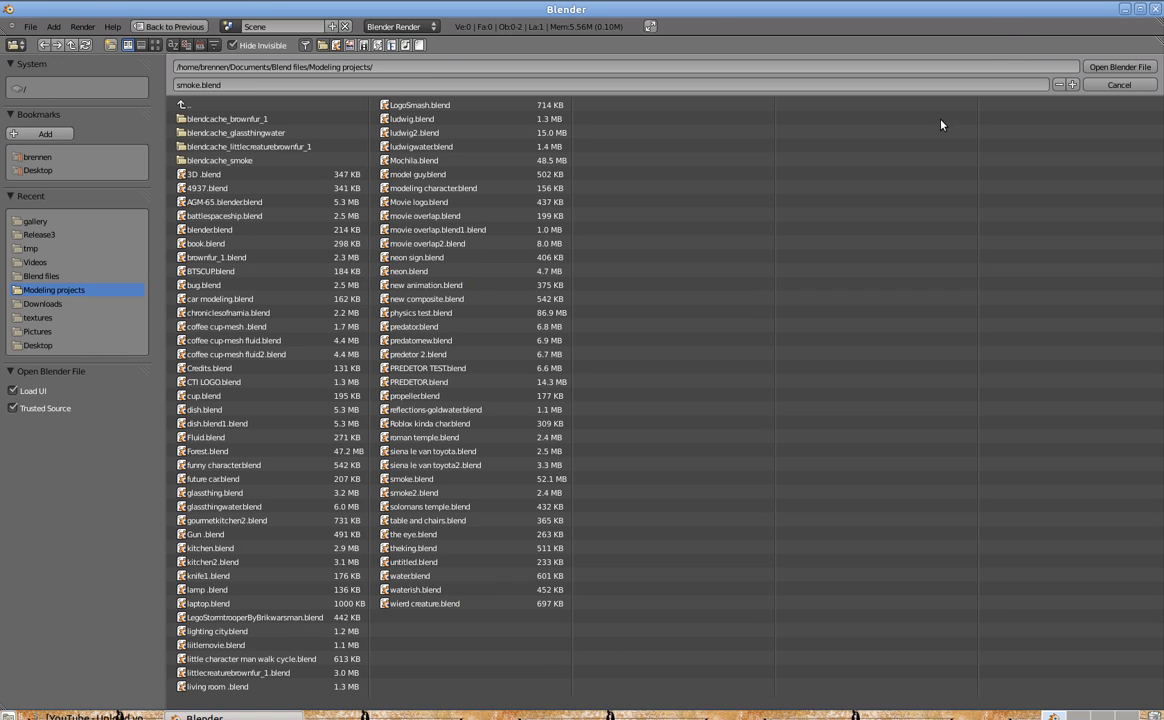
left_click(1118, 85)
Start a new default scene and delete its default cube.
left_click(62, 27)
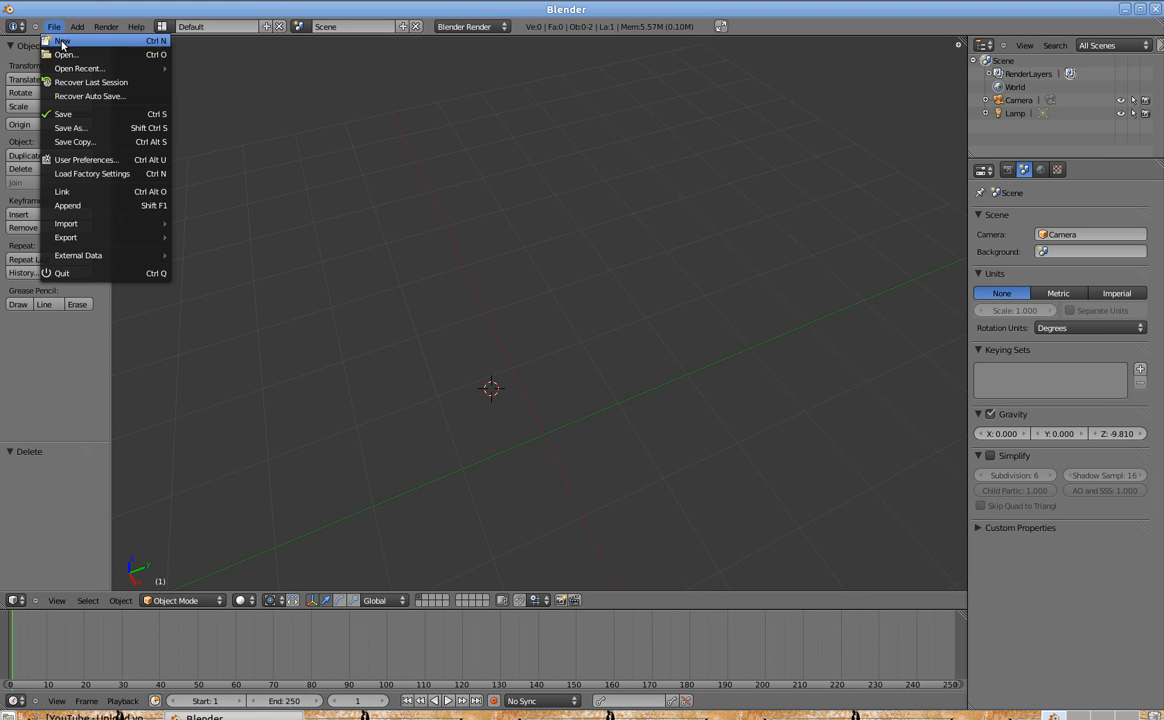
left_click(63, 41)
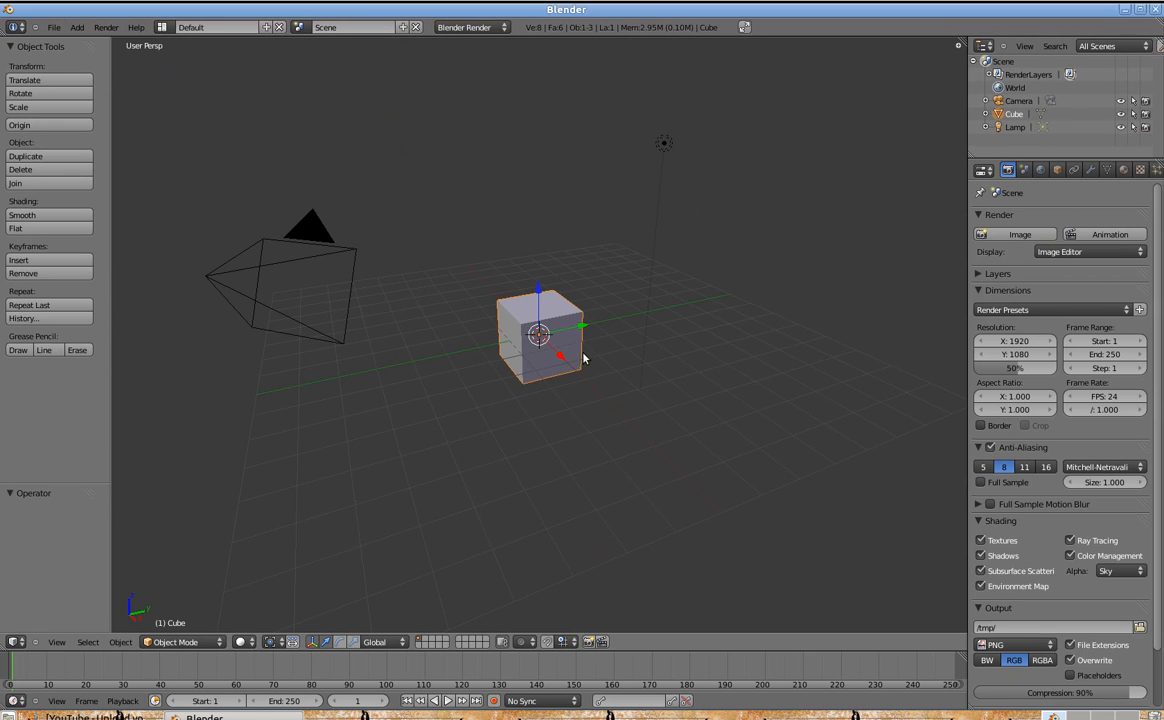
middle_click_drag(563, 367, 615, 456)
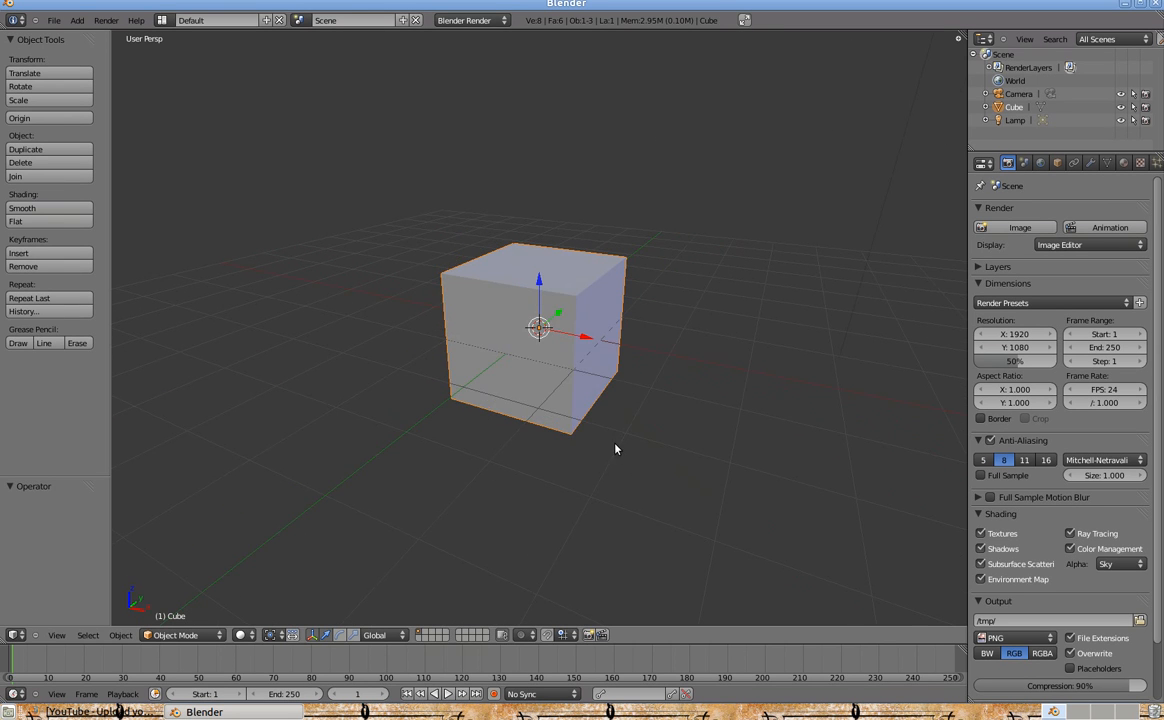
left_click(598, 409)
Add a UV sphere to the empty scene using the operator search.
key("space")
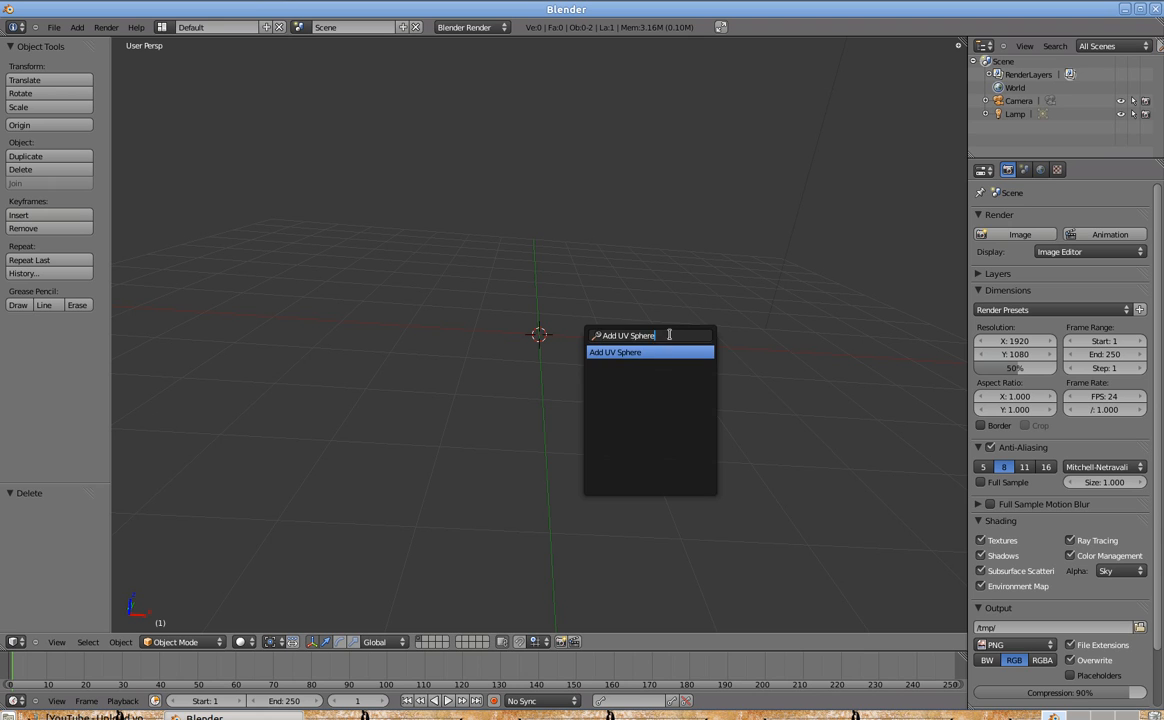
key("Escape")
key("space")
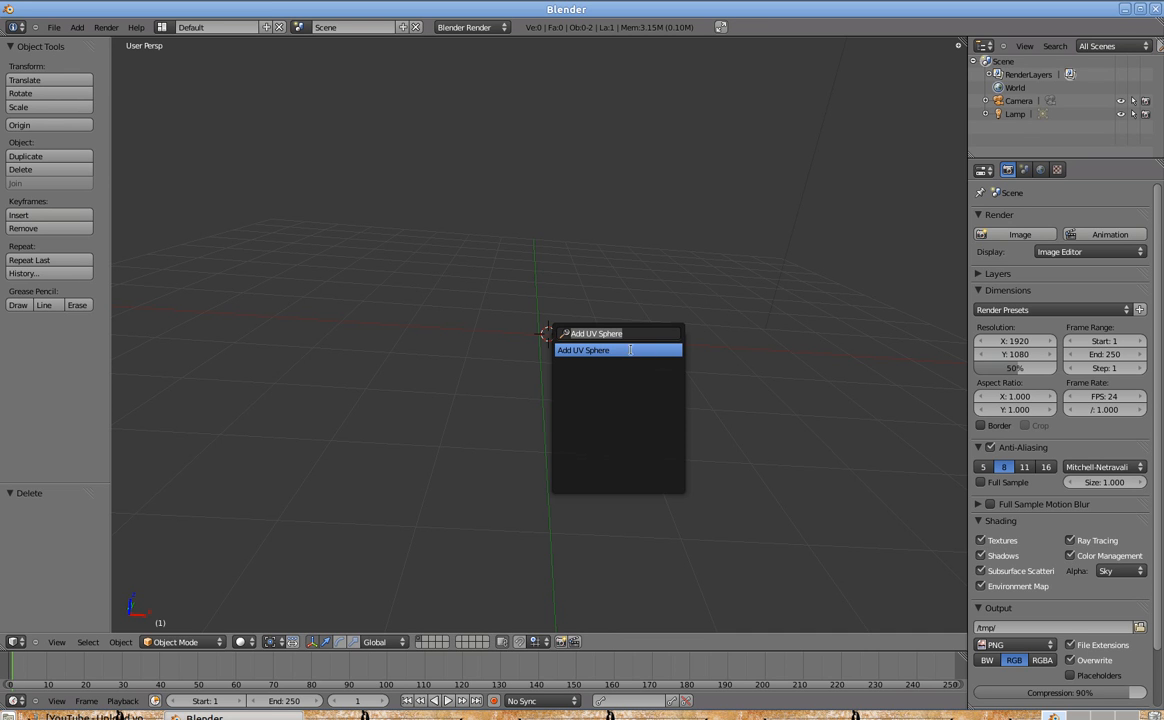
key("Return")
scroll(573, 371, "up", 3)
key("space")
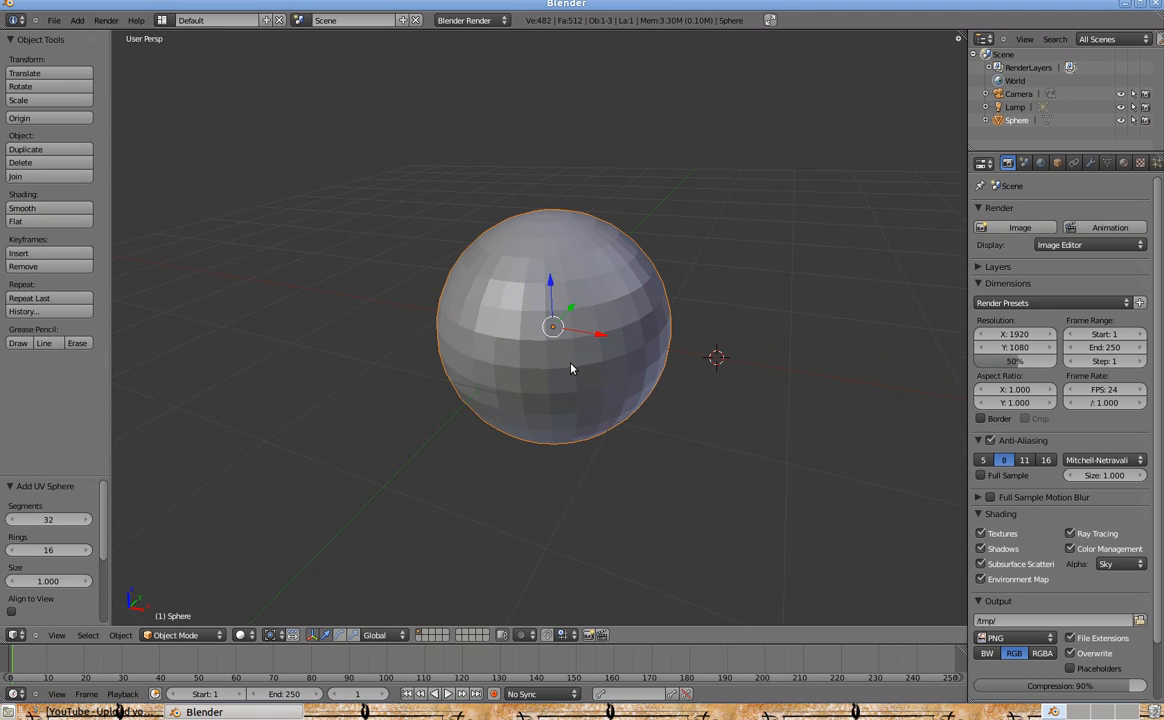
key("Escape")
key("space")
key("Escape")
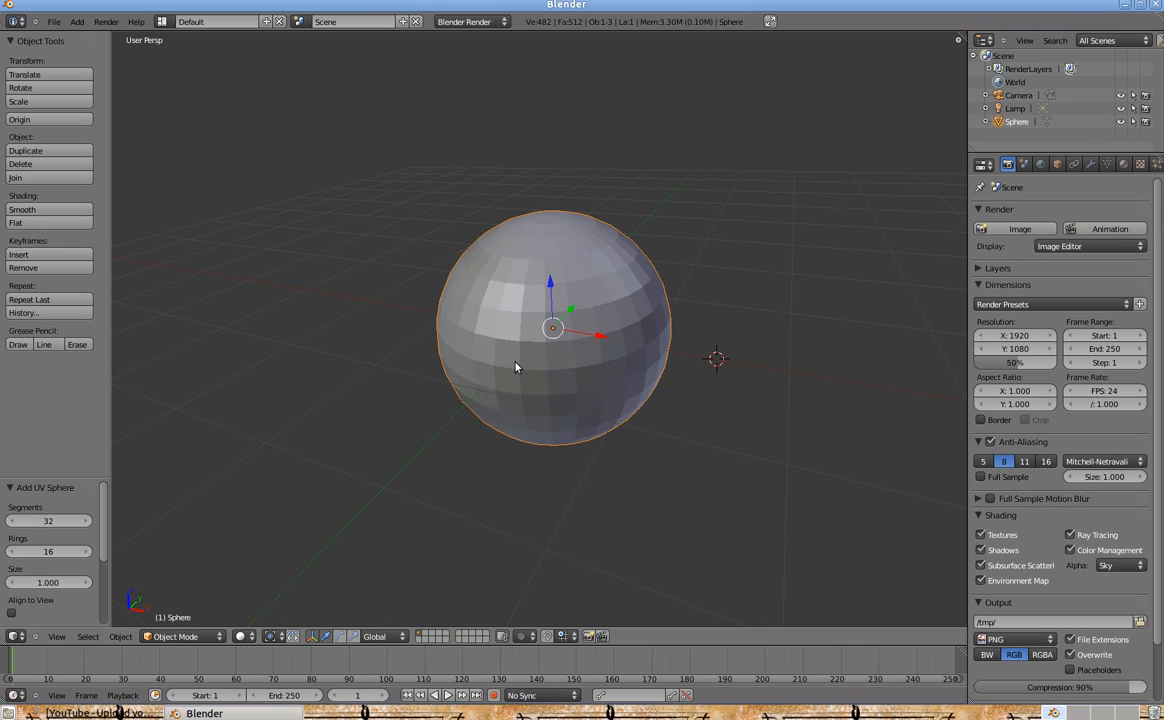
key("space")
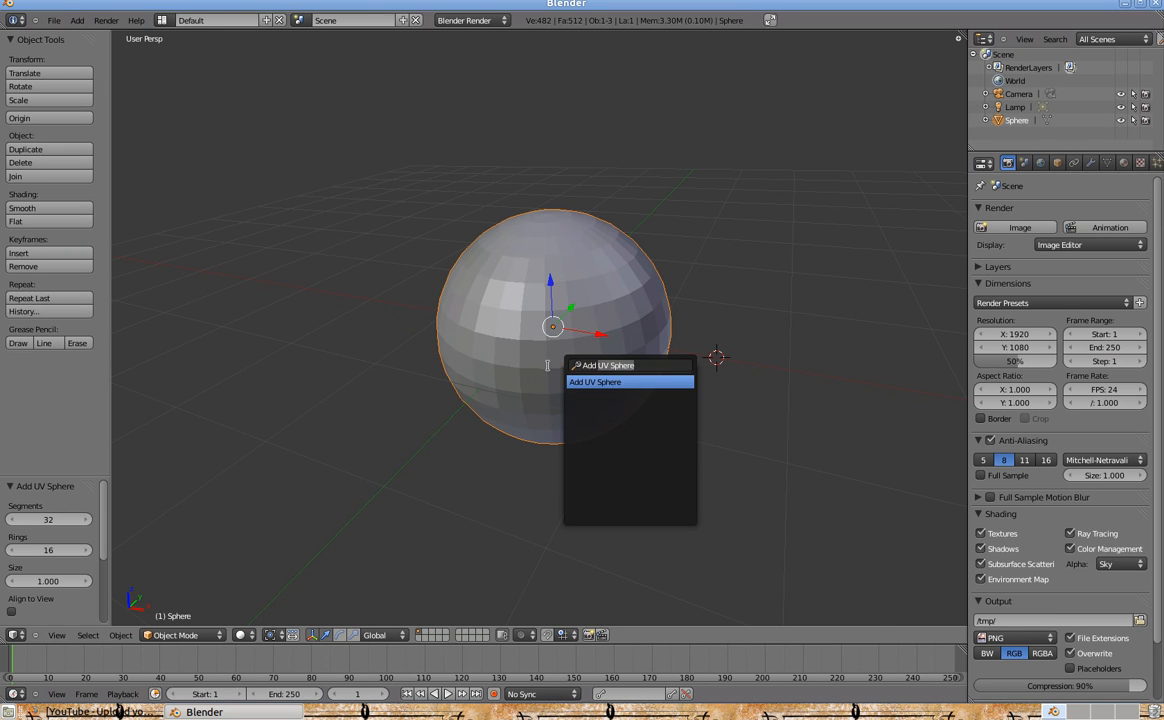
key("BackSpace")
key("BackSpace")
key("BackSpace")
key("BackSpace")
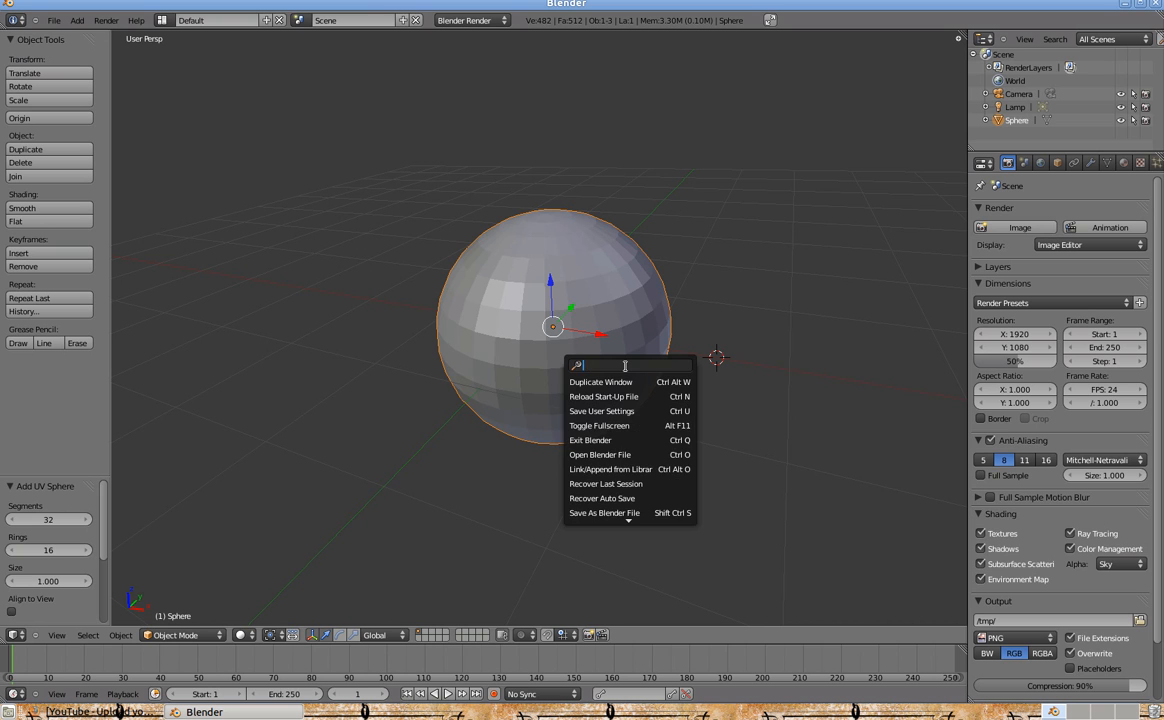
type("ap")
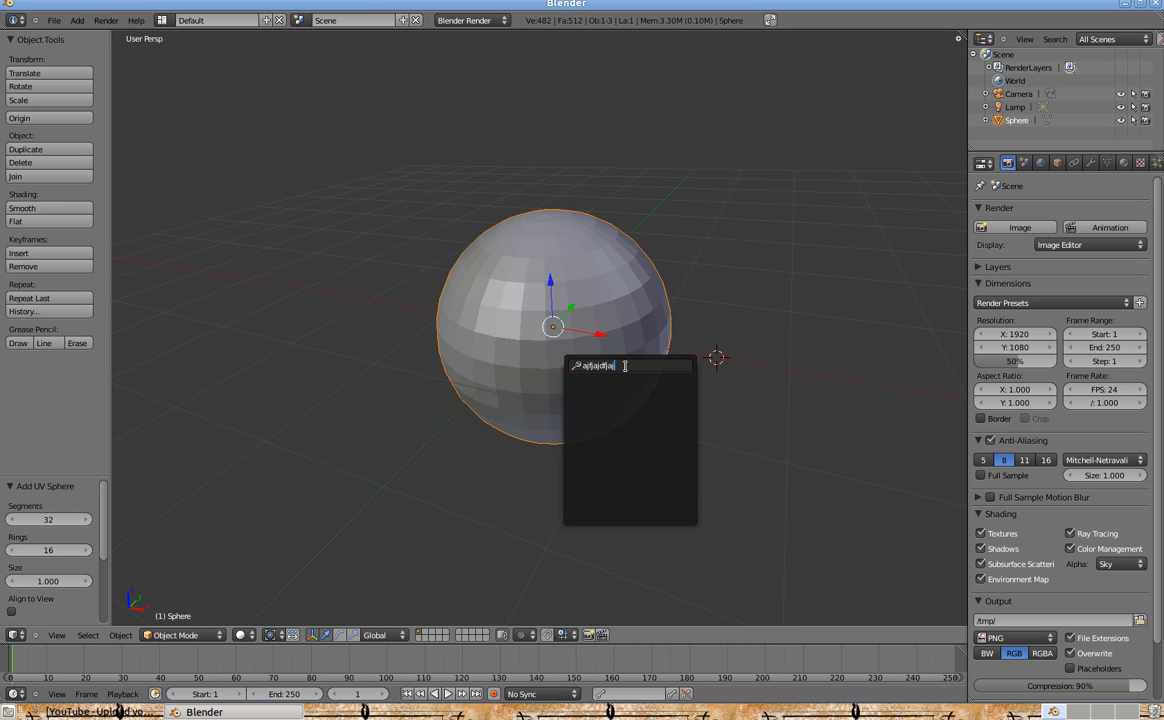
key("BackSpace")
key("BackSpace")
key("BackSpace")
key("BackSpace")
key("BackSpace")
key("BackSpace")
key("BackSpace")
key("BackSpace")
key("BackSpace")
key("BackSpace")
middle_click_drag(724, 442, 652, 449)
scroll(676, 455, "up", 2)
scroll(652, 449, "down", 2)
scroll(653, 449, "down", 1)
mouse_move(607, 382)
middle_mouse_down("shift")
mouse_move(590, 424)
mouse_move(600, 390)
middle_mouse_up("shift")
scroll(590, 424, "up", 4)
scroll(600, 390, "down", 3)
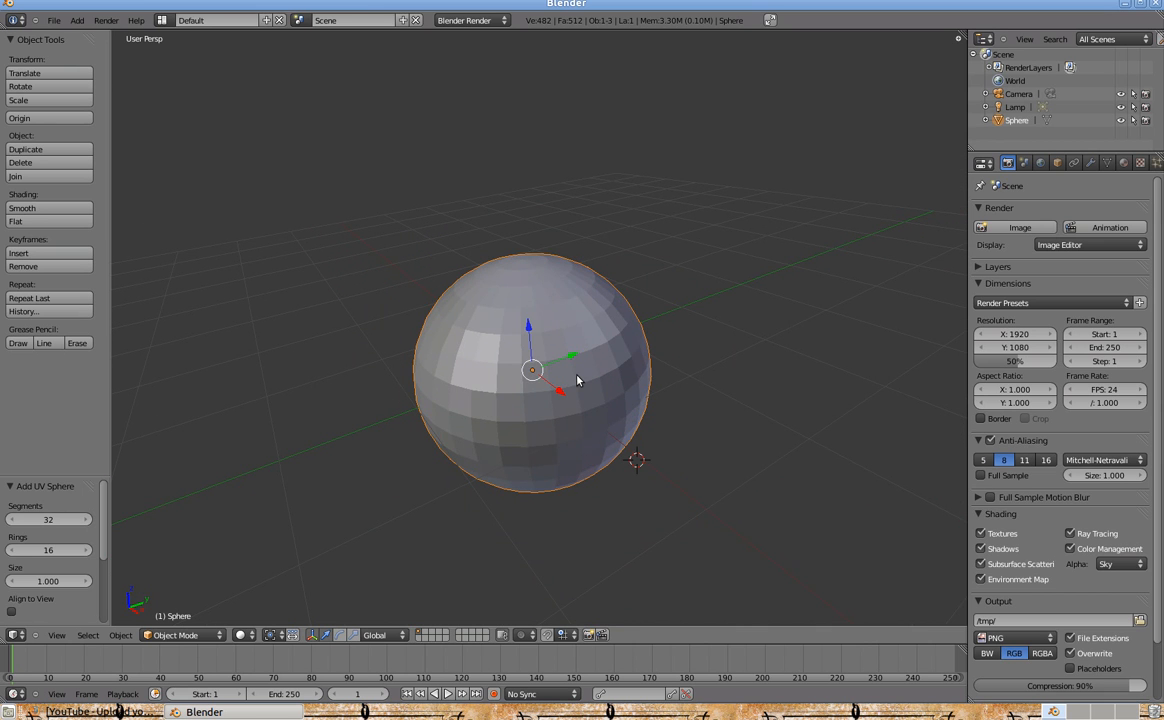
middle_click_drag(613, 372, 707, 369)
scroll(605, 392, "up", 3)
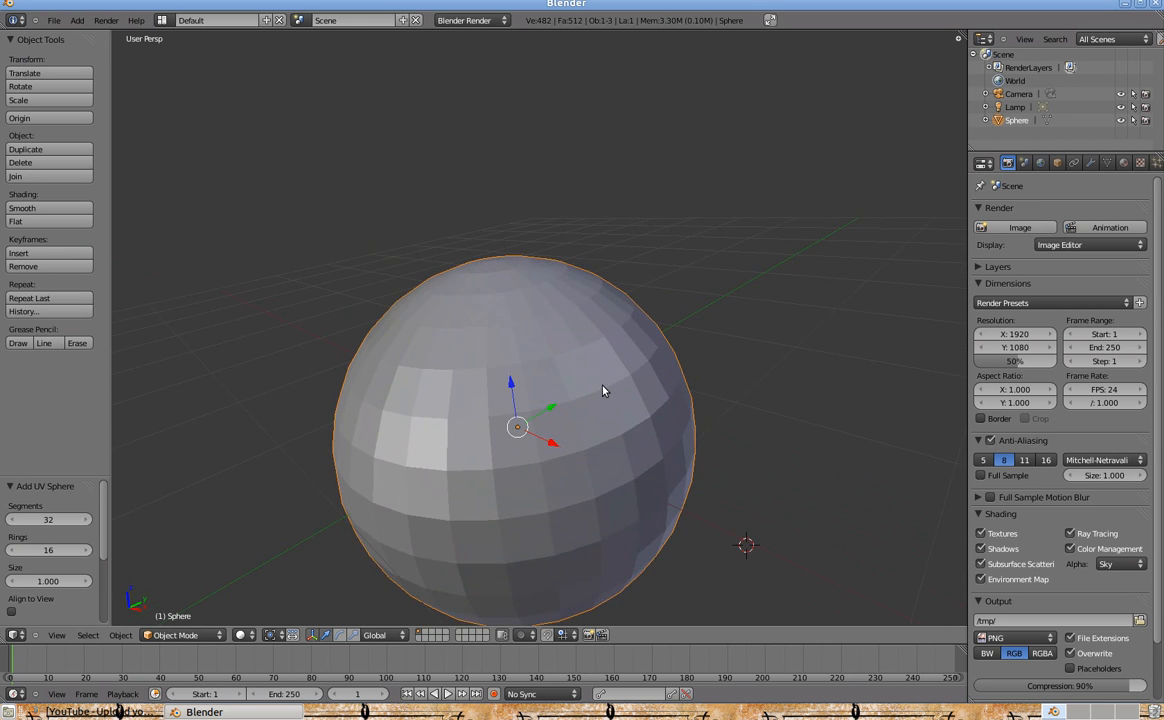
scroll(603, 390, "down", 3)
scroll(616, 416, "down", 1)
scroll(530, 421, "up", 2)
key("a")
scroll(527, 392, "down", 2)
key("a")
scroll(571, 384, "up", 2)
scroll(561, 383, "down", 1)
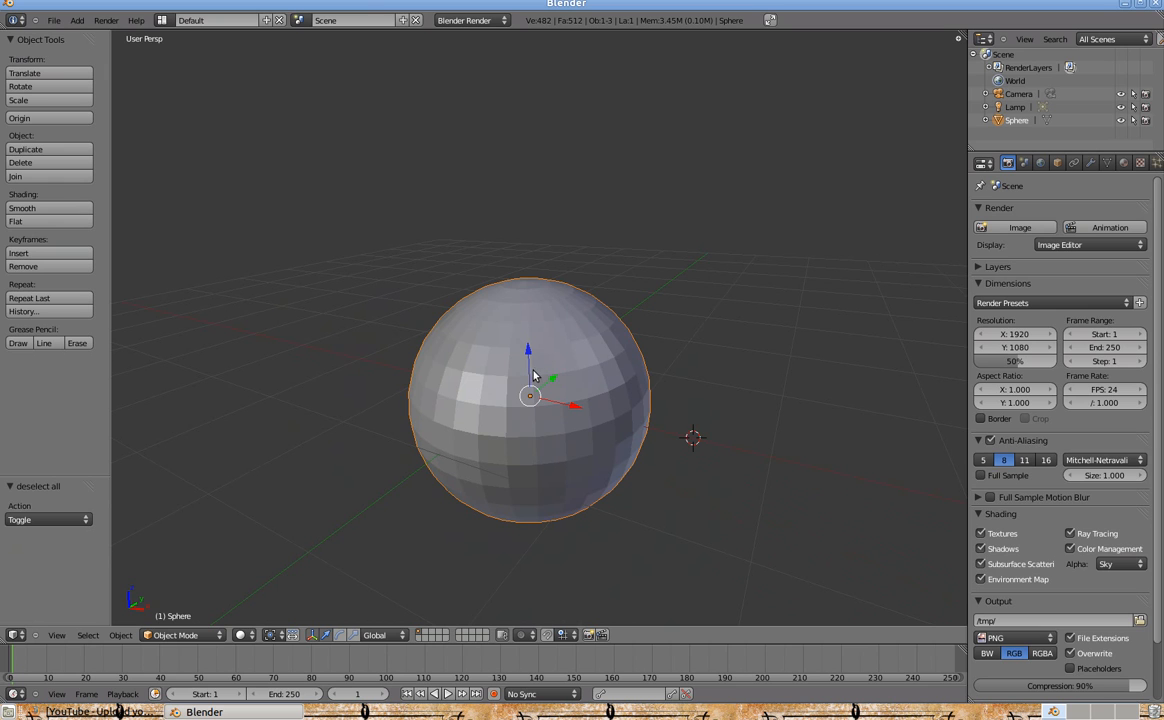
Add a second UV sphere mesh at the 3D cursor beside the first one.
key("shift+a")
mouse_move(537, 365)
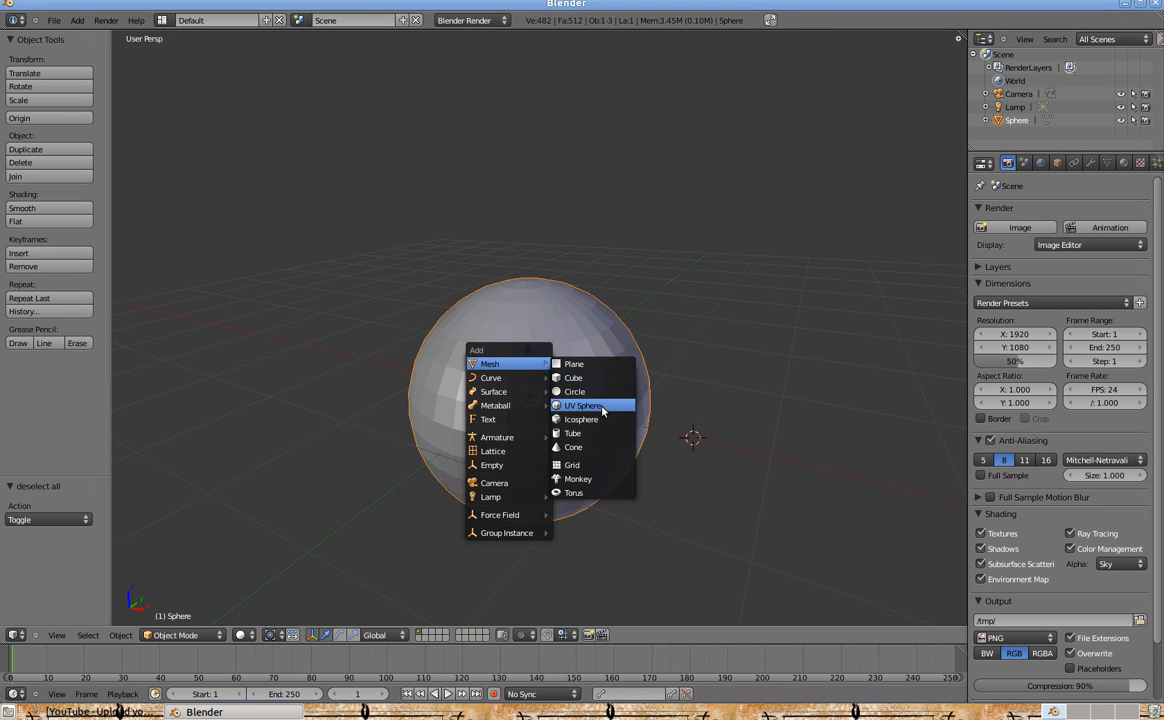
left_click(603, 410)
scroll(587, 434, "down", 3)
middle_click_drag(476, 392, 670, 411)
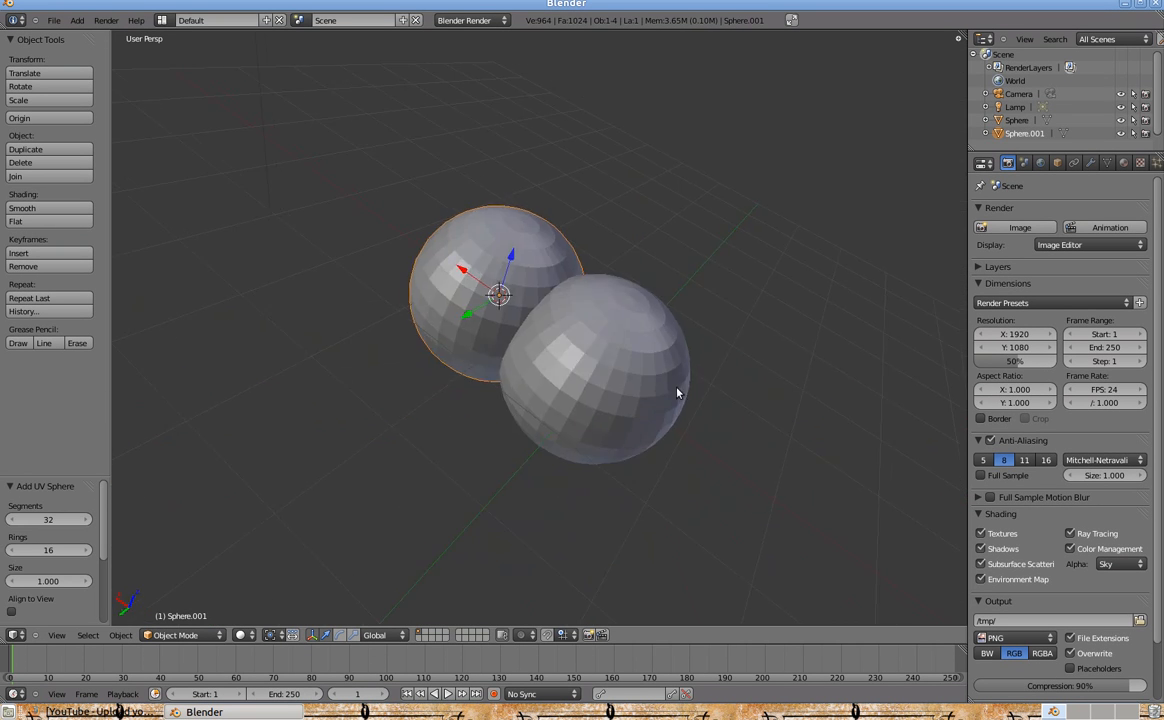
scroll(670, 411, "up", 3)
middle_click_drag(752, 388, 520, 328)
key("space")
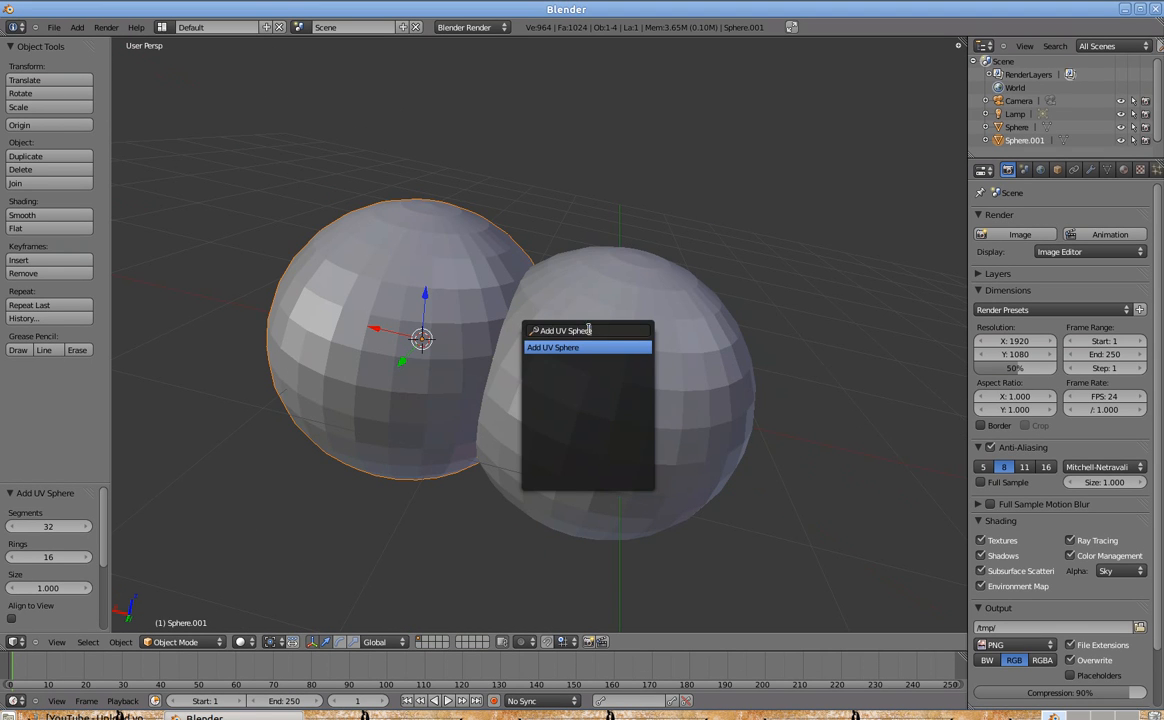
key("BackSpace")
key("BackSpace")
key("BackSpace")
key("BackSpace")
key("BackSpace")
key("BackSpace")
key("BackSpace")
key("BackSpace")
key("BackSpace")
key("BackSpace")
key("BackSpace")
key("BackSpace")
key("BackSpace")
type("ad")
key("Escape")
Select the first sphere and move it up about 0.95 along the Z axis.
right_click(606, 374)
middle_click_drag(430, 420, 514, 491)
scroll(514, 491, "down", 2)
key("g")
key("z")
left_click(509, 416)
scroll(522, 416, "up", 3)
middle_click_drag(522, 416, 535, 457)
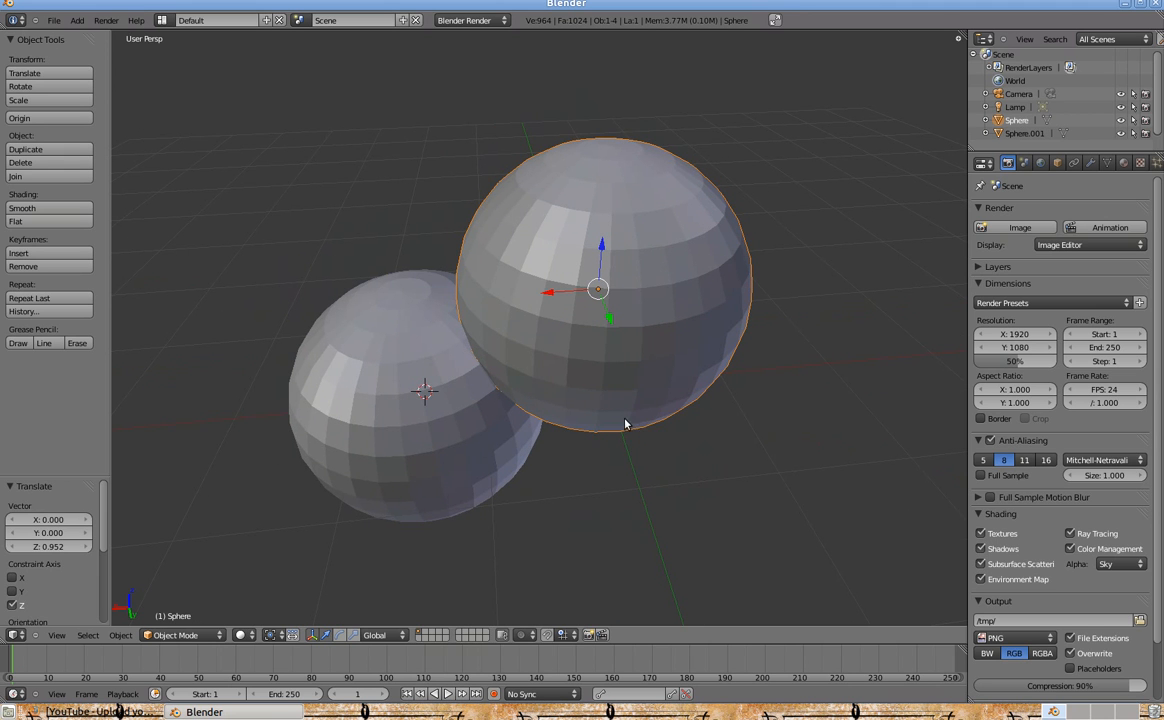
Move the raised sphere about 1.34 along the X axis so it sits above the other sphere.
key("shift+a")
mouse_move(643, 416)
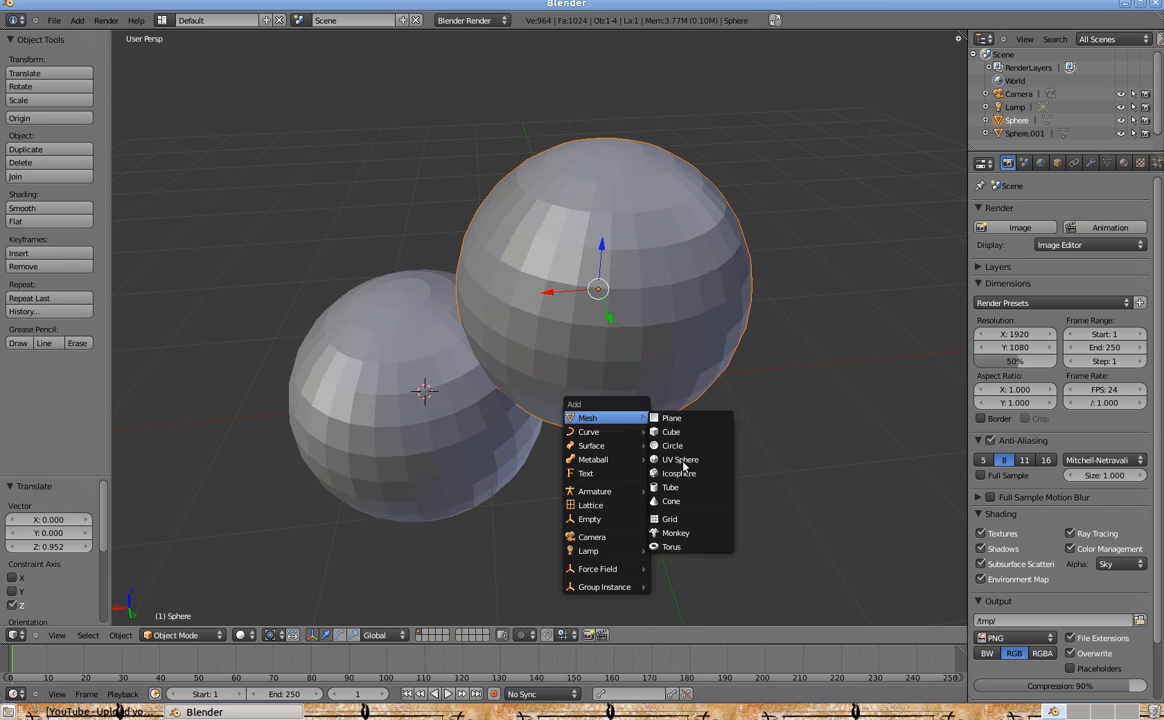
middle_click_drag(569, 372, 632, 376)
scroll(473, 457, "down", 3)
middle_click_drag(473, 457, 672, 385)
key("g")
key("x")
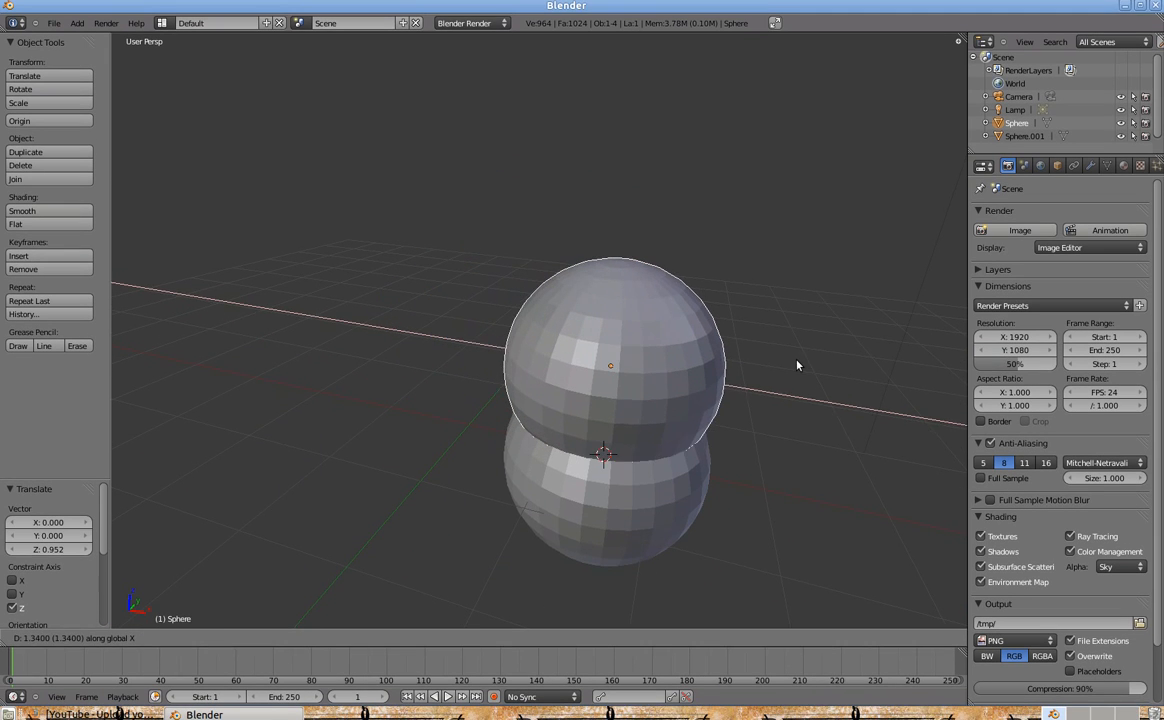
left_click(798, 361)
Shift the upper sphere about -0.118 along the Y axis to centre it over the lower sphere.
middle_click_drag(700, 434, 585, 364)
scroll(561, 395, "up", 3)
scroll(570, 390, "down", 3)
middle_click_drag(680, 330, 505, 382)
key("g")
key("x")
key("y")
left_click(621, 385)
scroll(505, 382, "up", 4)
scroll(505, 382, "down", 6)
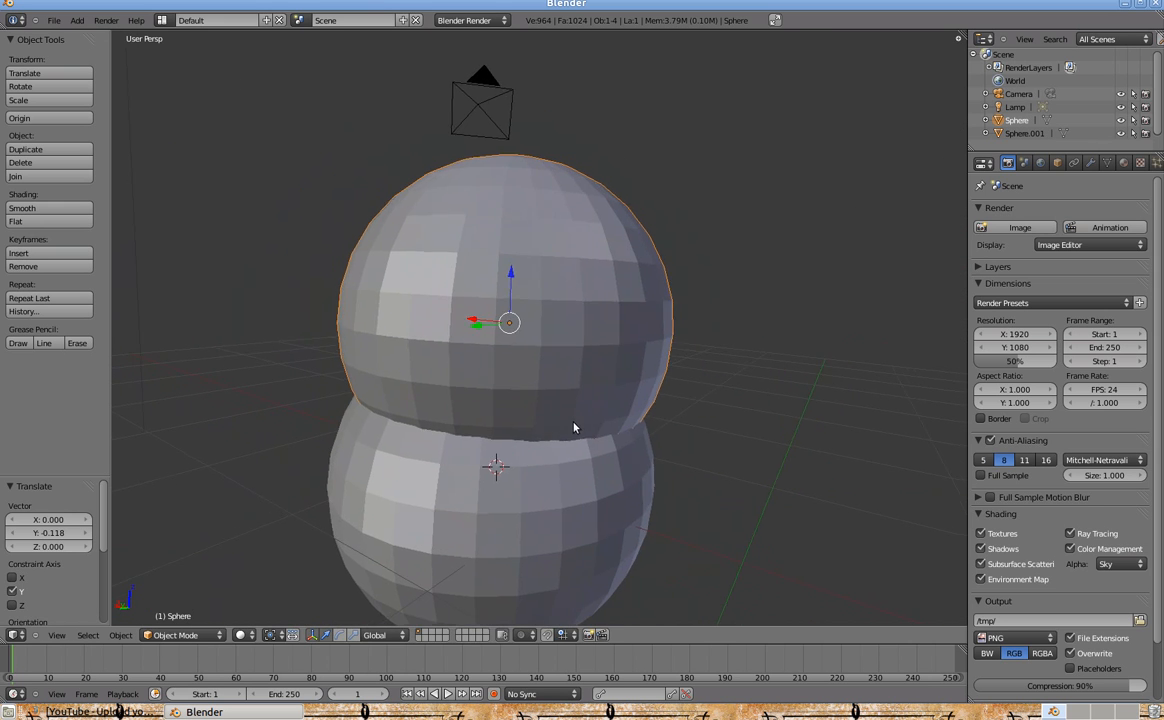
Scale the upper sphere down to about 0.458 and move it along Z onto the lower sphere.
key("s")
left_click(610, 400)
key("g")
key("z")
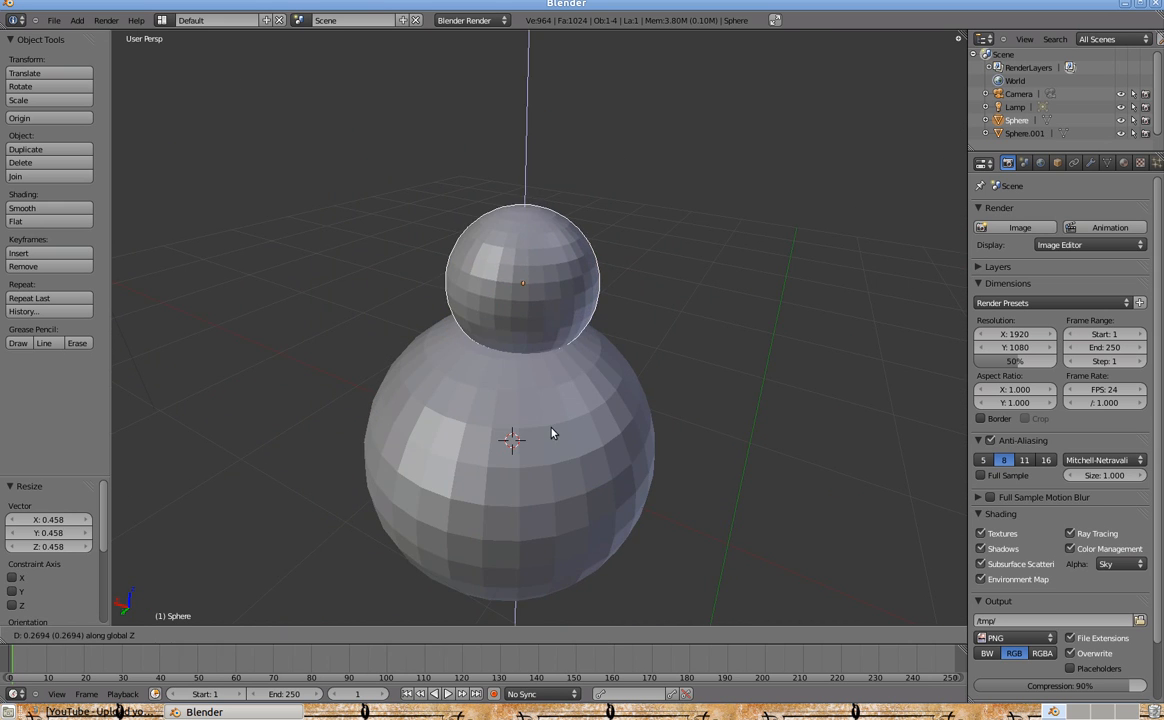
left_click(560, 430)
Enlarge the upper sphere somewhat and readjust its height along Z to form the snowman's middle section.
middle_click_drag(527, 408, 621, 395)
key("s")
left_click(683, 430)
middle_click_drag(561, 434, 325, 421)
key("g")
key("z")
left_click(648, 388)
Shift the middle sphere about 0.062 along the Y axis to align it with the lower sphere.
key("g")
key("x")
key("y")
left_click(634, 436)
Duplicate the middle sphere and raise the copy about 0.9 along Z above it as the head.
middle_click_drag(785, 413, 577, 421)
middle_click_drag(785, 550, 447, 465)
scroll(619, 443, "down", 1)
scroll(569, 468, "down", 3)
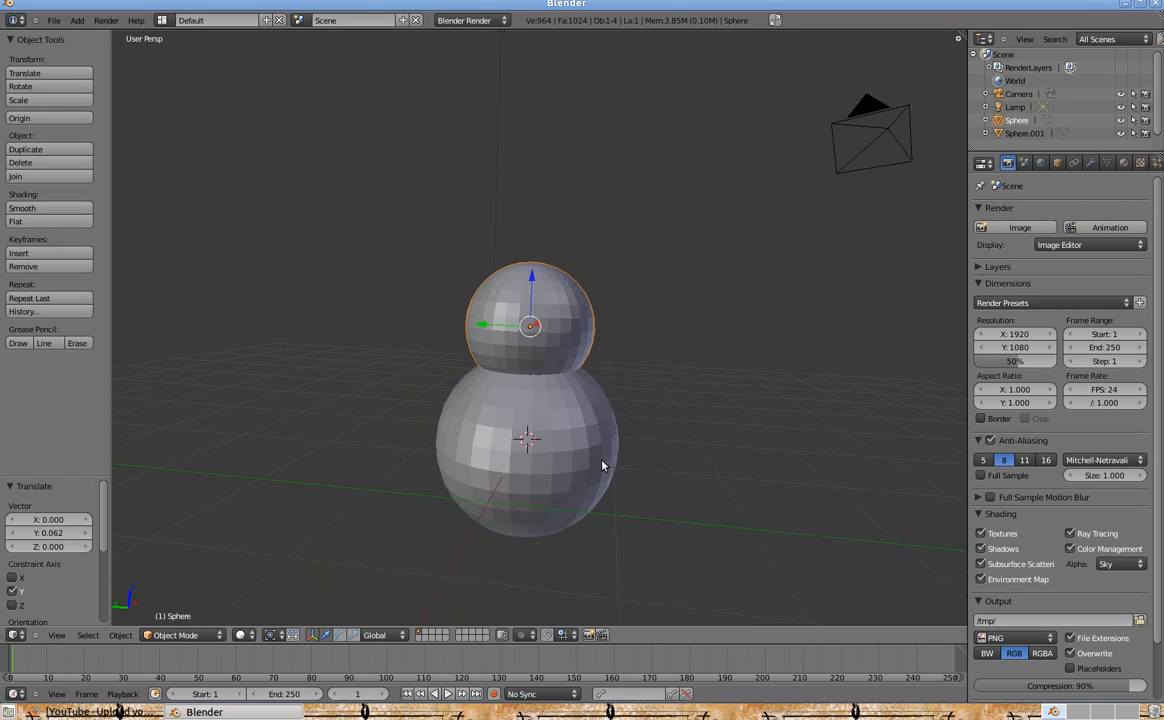
key("shift+d")
left_click(551, 424)
scroll(678, 377, "up", 2)
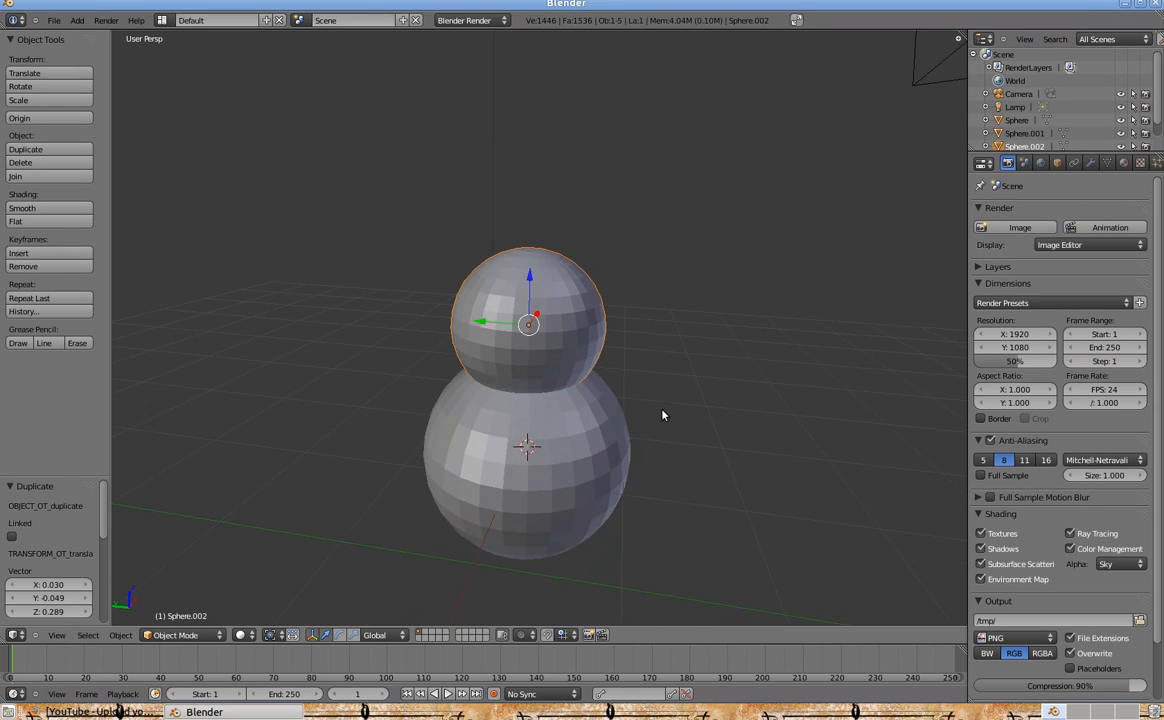
scroll(663, 414, "down", 2)
key("g")
key("z")
left_click(674, 345)
scroll(660, 412, "up", 2)
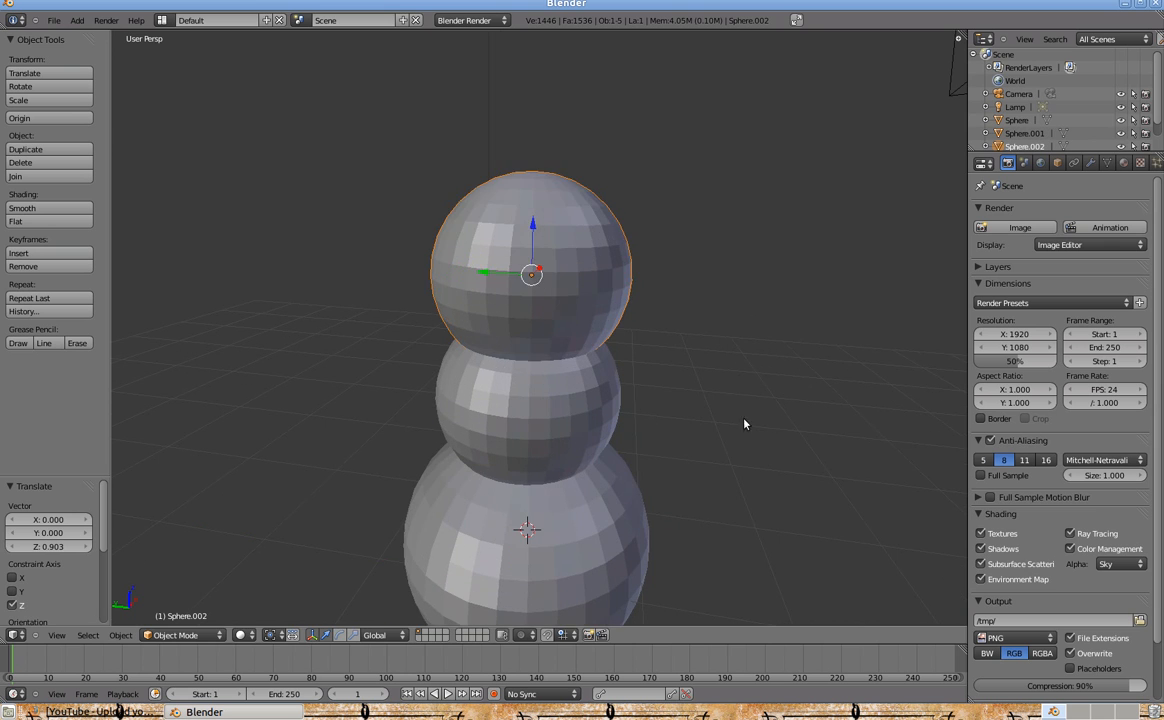
Scale the head sphere down so it is smaller than the middle sphere, and clear the selection.
scroll(674, 422, "down", 3)
middle_click_drag(683, 385, 493, 393)
key("a")
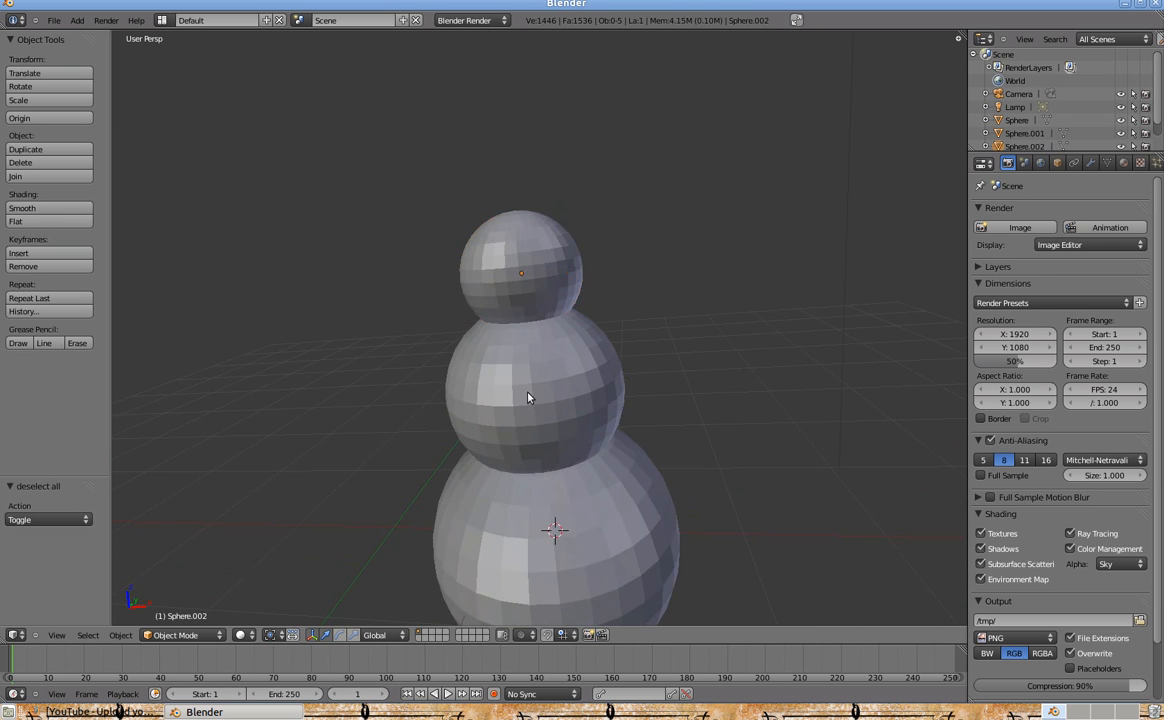
Select the head sphere and switch it to Edit Mode.
scroll(583, 400, "down", 3)
middle_click_drag(521, 467, 760, 432)
scroll(760, 432, "up", 3)
right_click(540, 318)
scroll(491, 397, "down", 2)
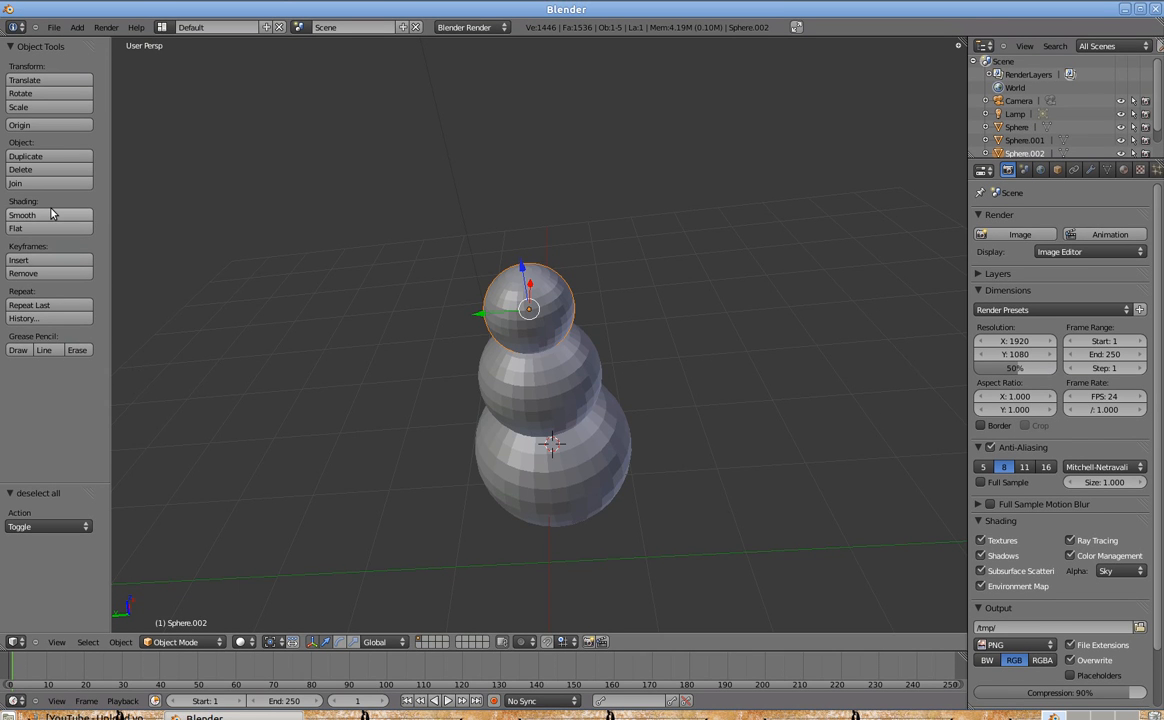
middle_click_drag(460, 435, 410, 364)
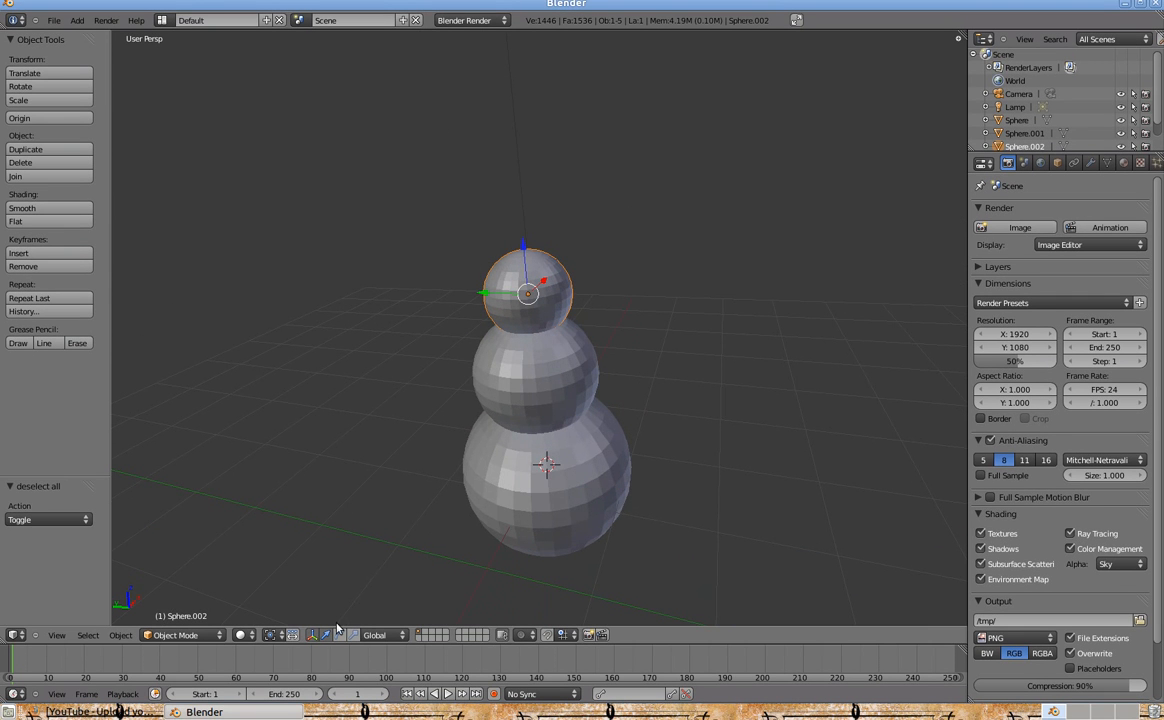
left_click(204, 636)
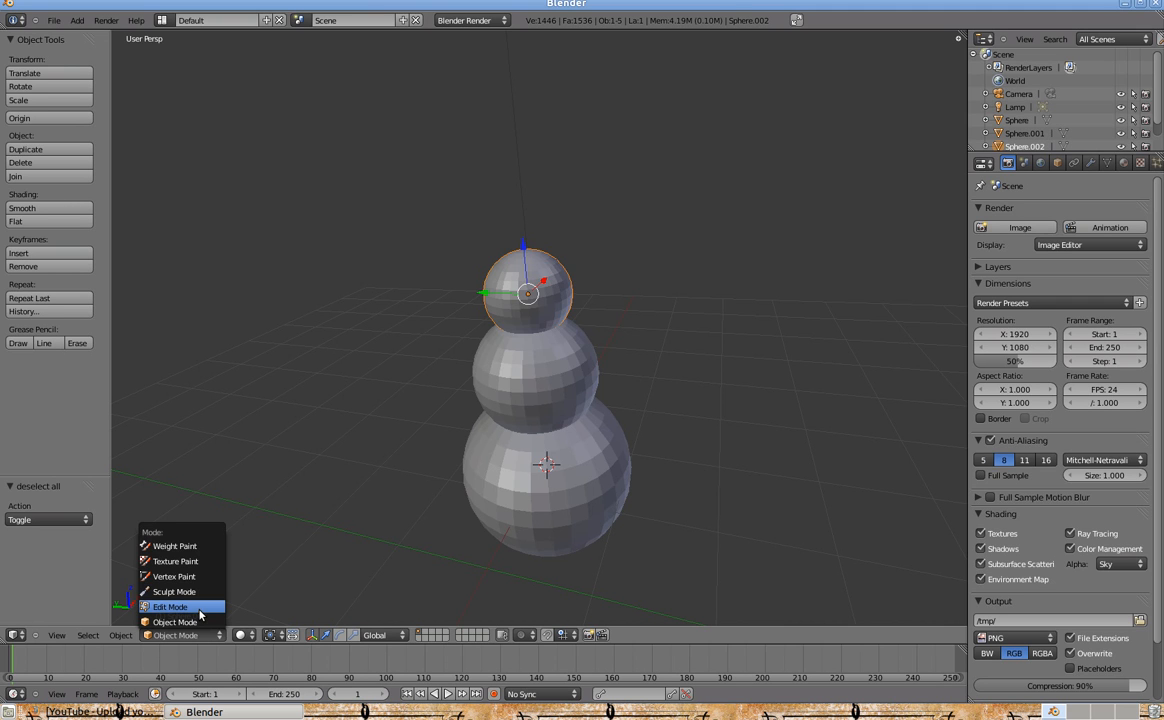
left_click(171, 607)
scroll(324, 486, "up", 3)
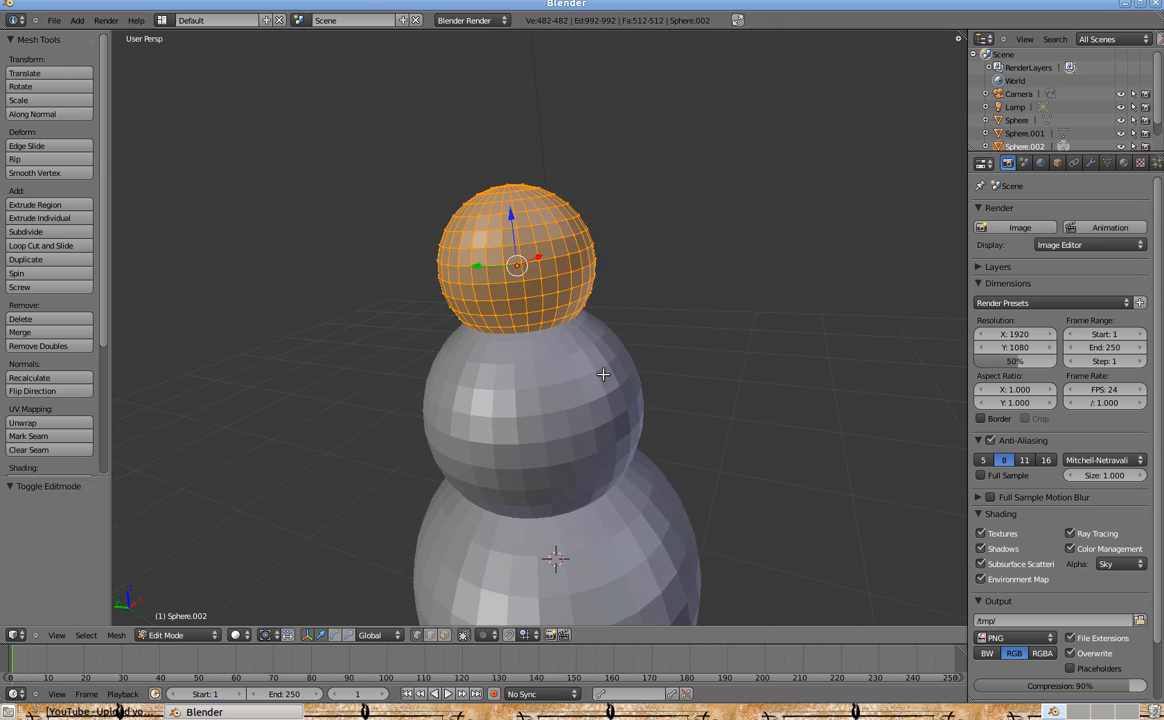
Apply Shade Smooth to the head's mesh and return to Object Mode.
key("w")
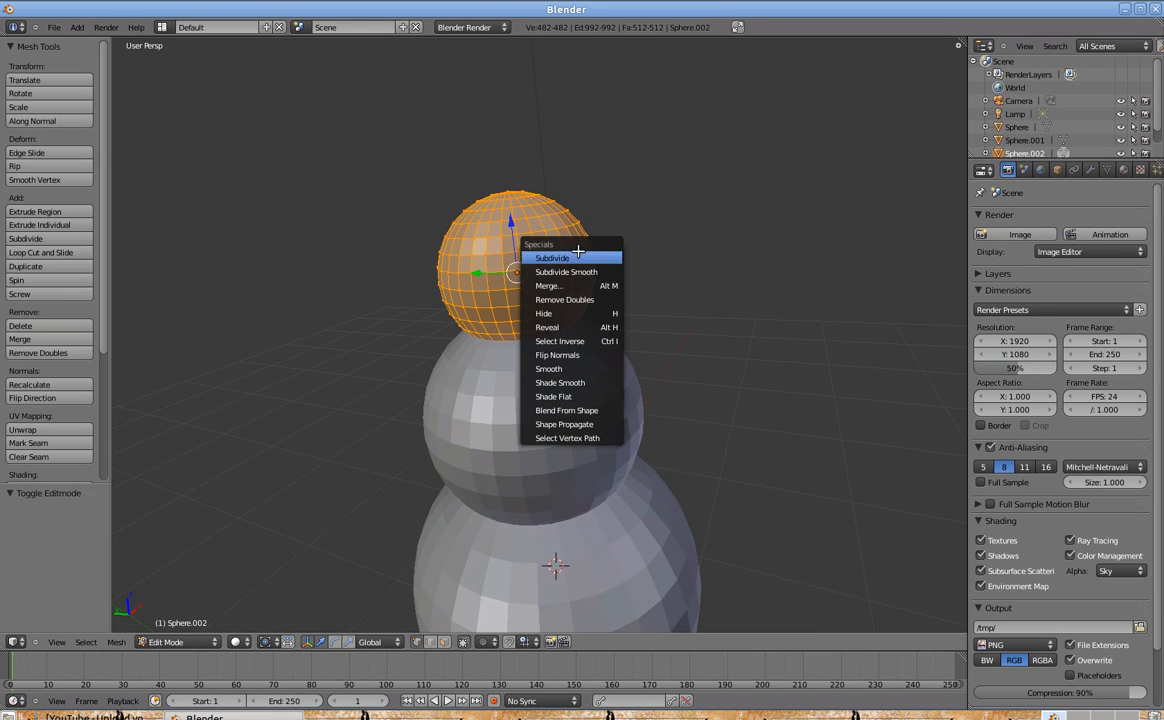
left_click(573, 376)
scroll(644, 400, "up", 4)
left_click(187, 635)
left_click(185, 621)
Examine the stacked snowman spheres, comparing the smooth head with the faceted middle and bottom spheres.
middle_click_drag(510, 430, 390, 379)
scroll(607, 352, "down", 4)
scroll(590, 358, "down", 2)
right_click(574, 365)
scroll(574, 365, "up", 2)
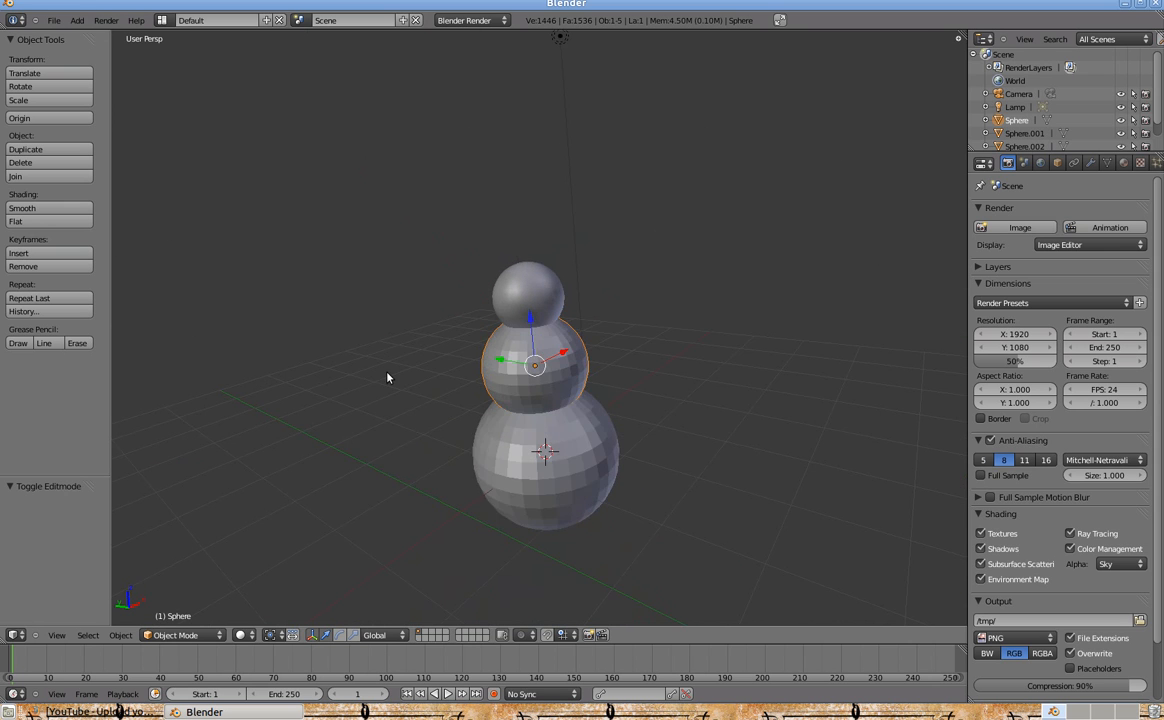
scroll(390, 379, "up", 4)
middle_click_drag(572, 300, 613, 306)
scroll(540, 402, "down", 2)
middle_click_drag(540, 402, 578, 359, "shift")
middle_click_drag(576, 272, 572, 343)
scroll(511, 202, "up", 3)
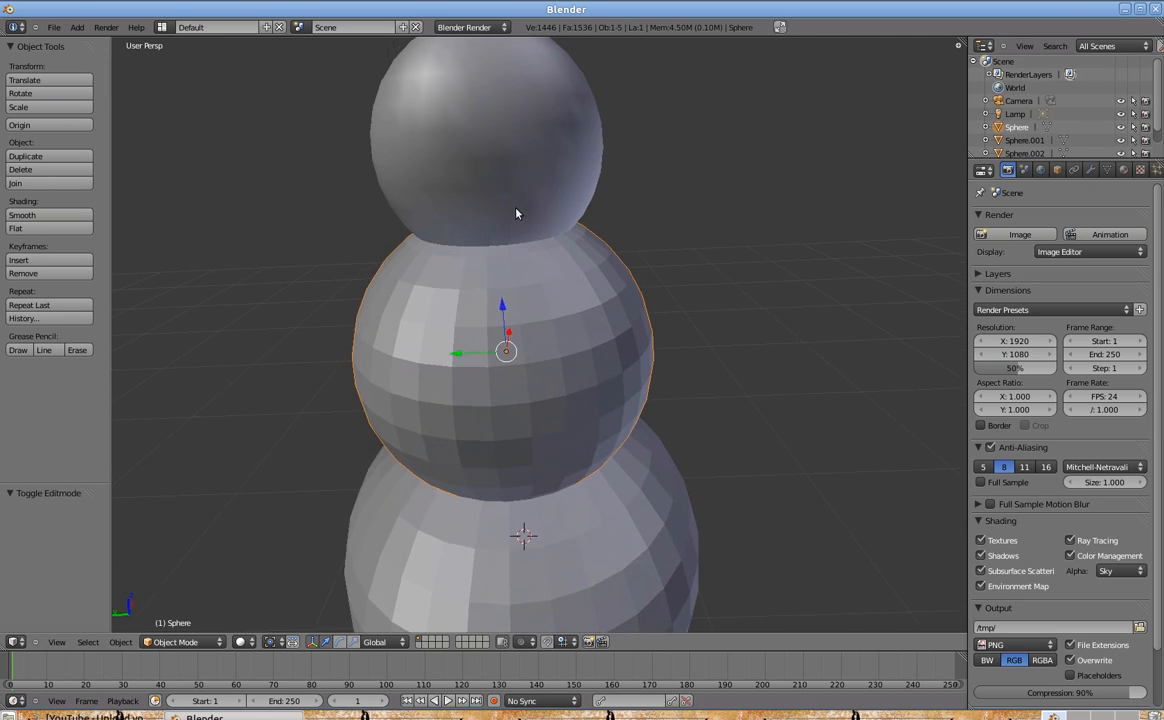
scroll(530, 235, "down", 2)
right_click(553, 266)
scroll(565, 295, "down", 3)
scroll(440, 387, "up", 1)
Delete the faceted middle and bottom spheres, keeping only the smooth head.
middle_click_drag(440, 387, 536, 367)
right_click(572, 364)
key("x")
left_click(574, 368)
right_click(553, 466)
key("x")
left_click(553, 469)
Duplicate the smooth head sphere and lower the copy about 0.54 along Z.
right_click(567, 289)
middle_click_drag(567, 289, 611, 376)
key("shift+d")
left_click(624, 337)
key("g")
key("z")
left_click(622, 399)
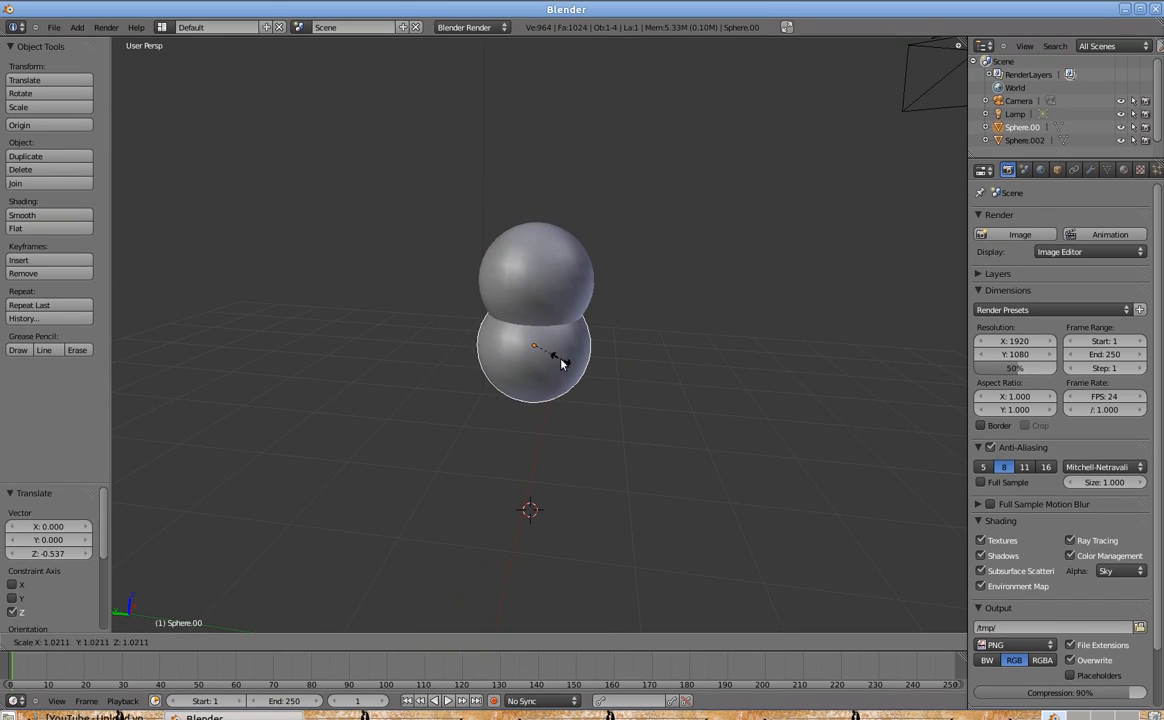
Scale the lower sphere up about 1.93 times and lower it along Z as the snowman's base.
key("s")
left_click(580, 375)
key("g")
key("z")
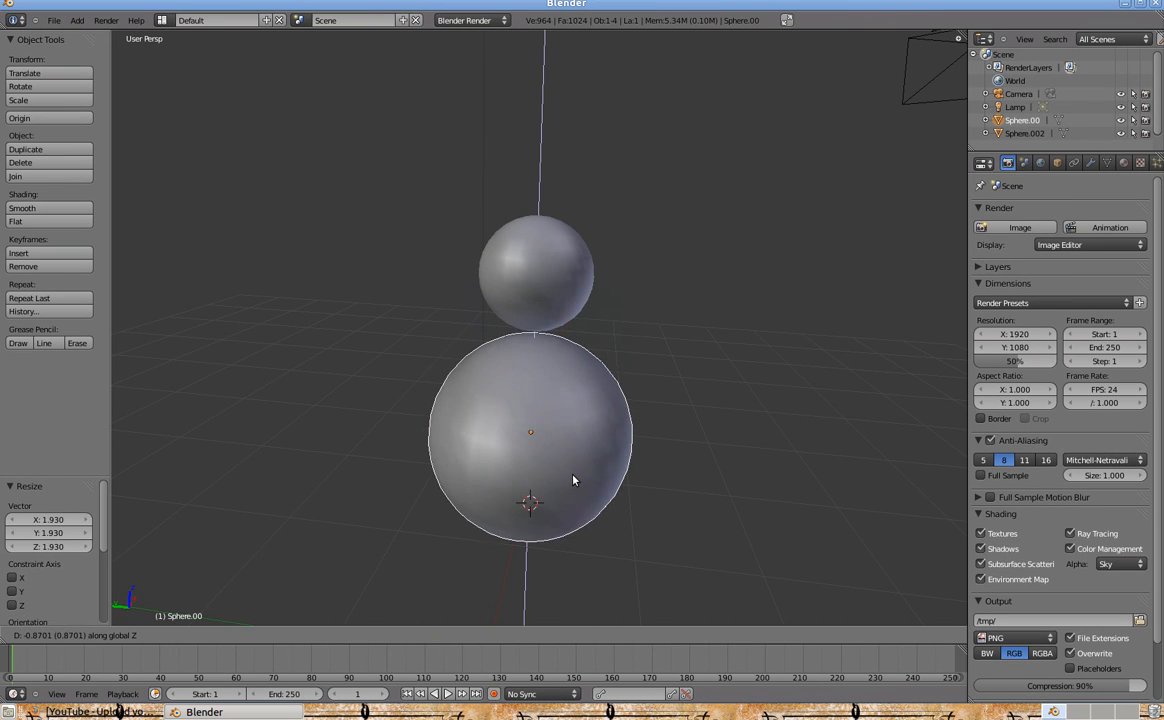
left_click(574, 543)
Duplicate the base sphere and raise the copy about 1.19 along Z as the middle body.
scroll(577, 506, "down", 2)
middle_click_drag(577, 504, 704, 408)
key("shift+d")
right_click(701, 371)
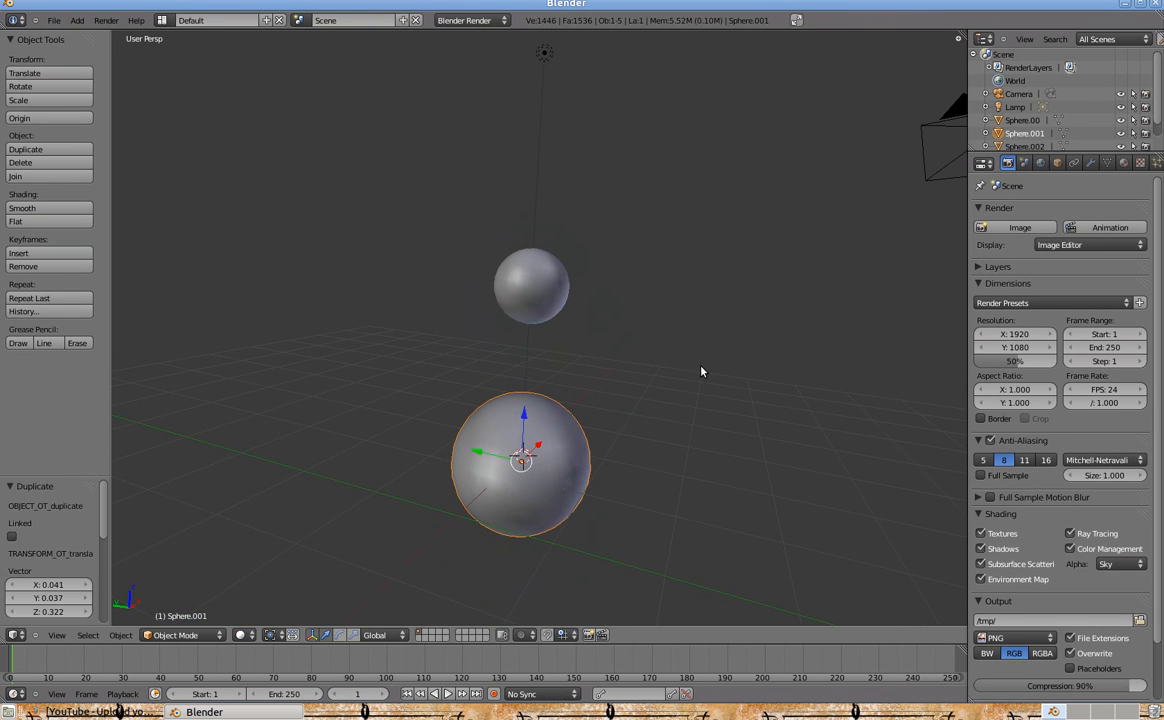
key("g")
key("z")
left_click(733, 302)
Scale the middle sphere down to a size between the head and the base, and clear the selection.
scroll(735, 348, "up", 2)
key("s")
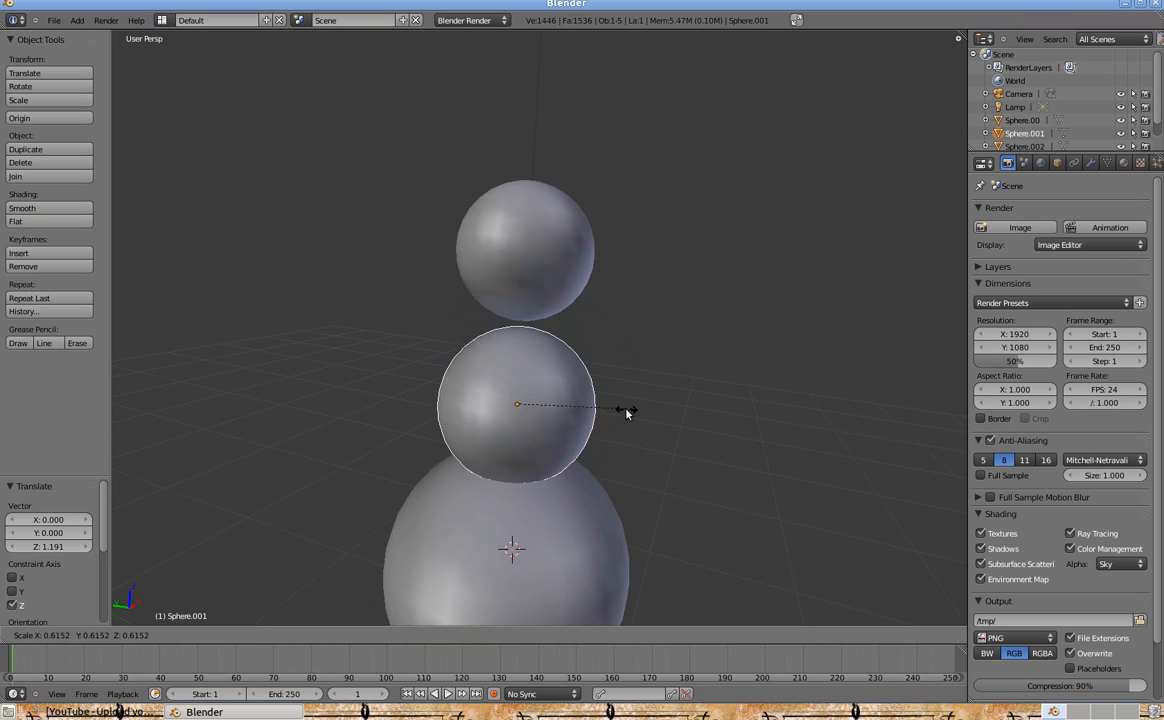
left_click(665, 426)
scroll(504, 404, "down", 2)
key("a")
Lower the head sphere along Z until it rests on the middle sphere, and clear the selection.
middle_click_drag(504, 404, 530, 393)
right_click(546, 295)
scroll(546, 295, "up", 3)
key("g")
key("z")
left_click(561, 321)
scroll(568, 436, "down", 2)
key("a")
scroll(560, 420, "down", 2)
scroll(522, 395, "up", 2)
Duplicate the head sphere and move the copy along X towards the front of the face.
scroll(530, 392, "up", 4)
middle_click_drag(527, 286, 540, 350, "shift")
right_click(540, 350)
scroll(540, 350, "up", 3)
scroll(540, 365, "down", 3)
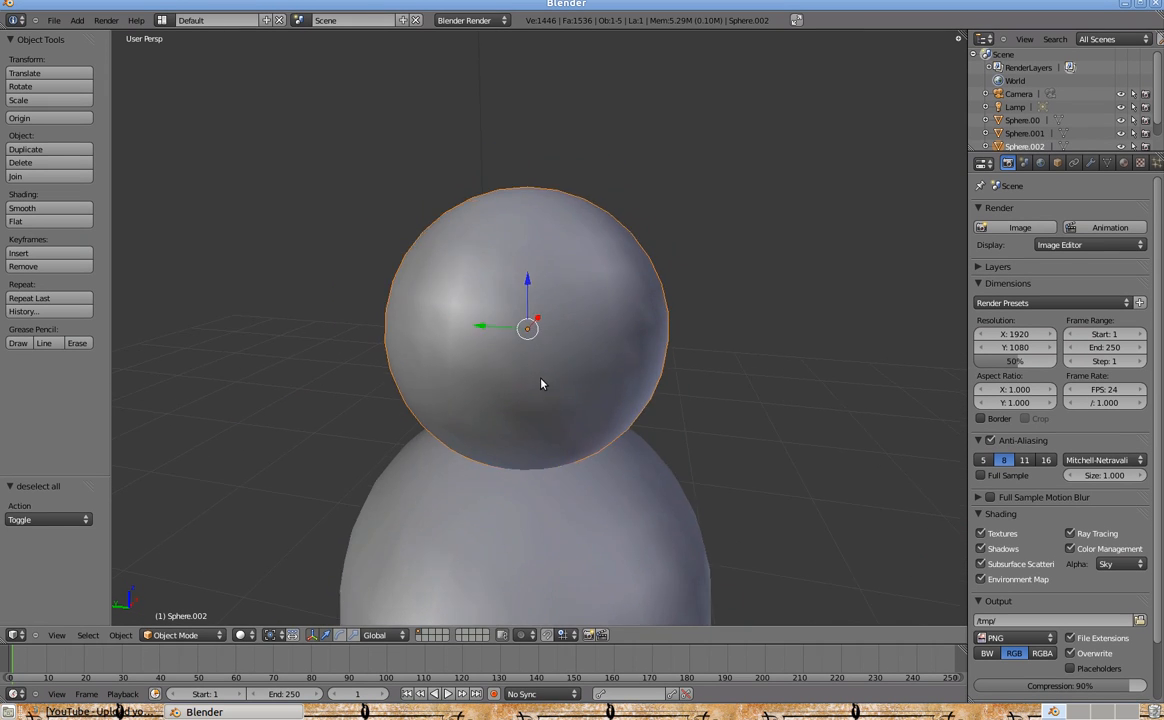
scroll(540, 373, "up", 2)
key("shift+d")
left_click(636, 408)
scroll(630, 412, "down", 1)
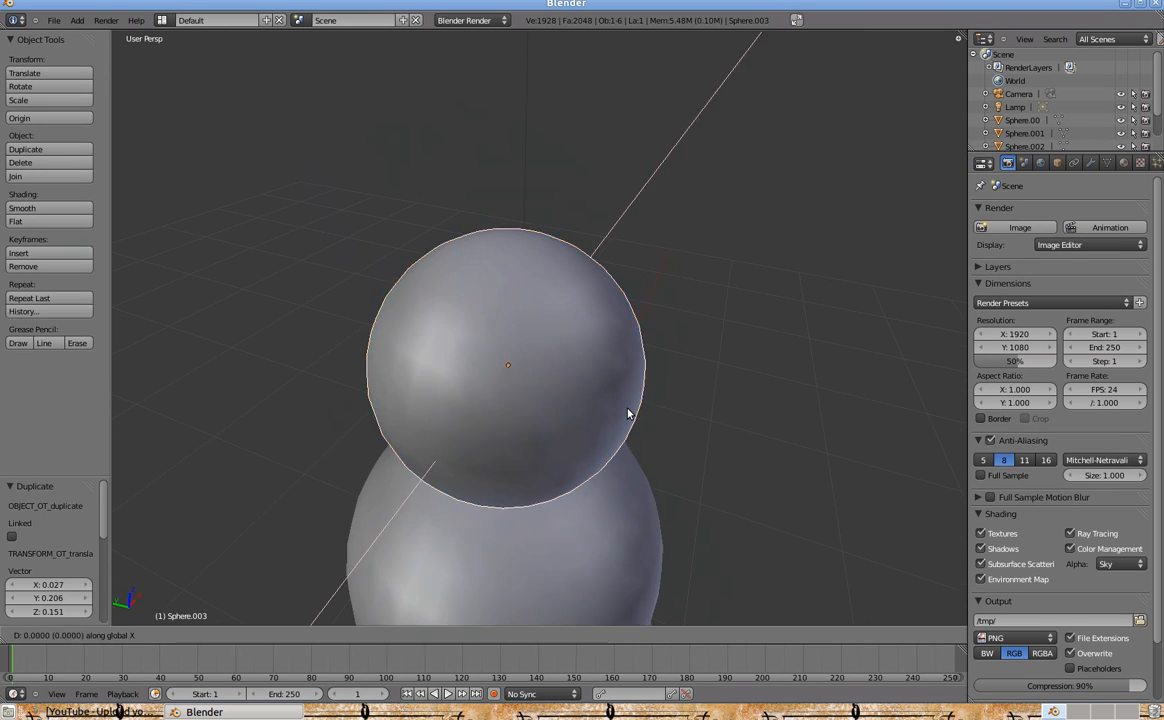
key("g")
key("x")
left_click(592, 431)
Scale the copy to about half the head's size and move it about -0.22 along X and 0.18 along Y.
middle_click_drag(585, 403, 774, 384)
key("s")
left_click(645, 377)
key("g")
key("x")
key("g")
key("y")
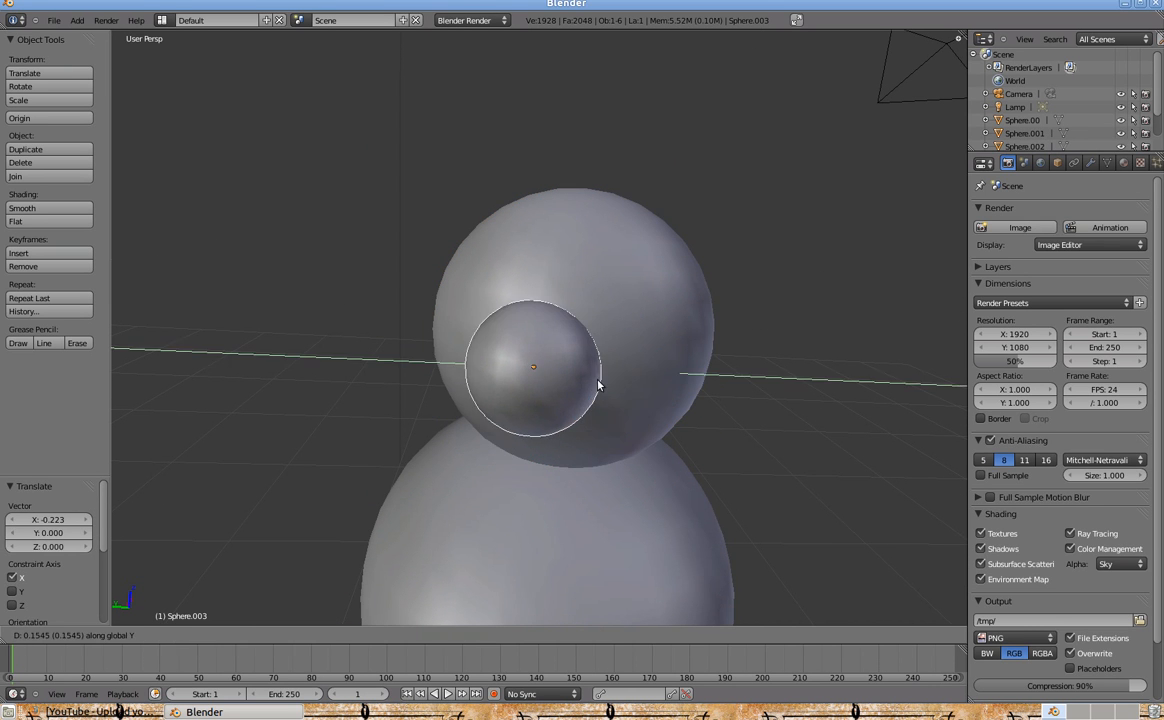
left_click(602, 386)
Try to resize the small sphere on the head, scaling it by a factor of about 4.85.
scroll(600, 385, "up", 1)
middle_click_drag(600, 385, 730, 387)
key("s")
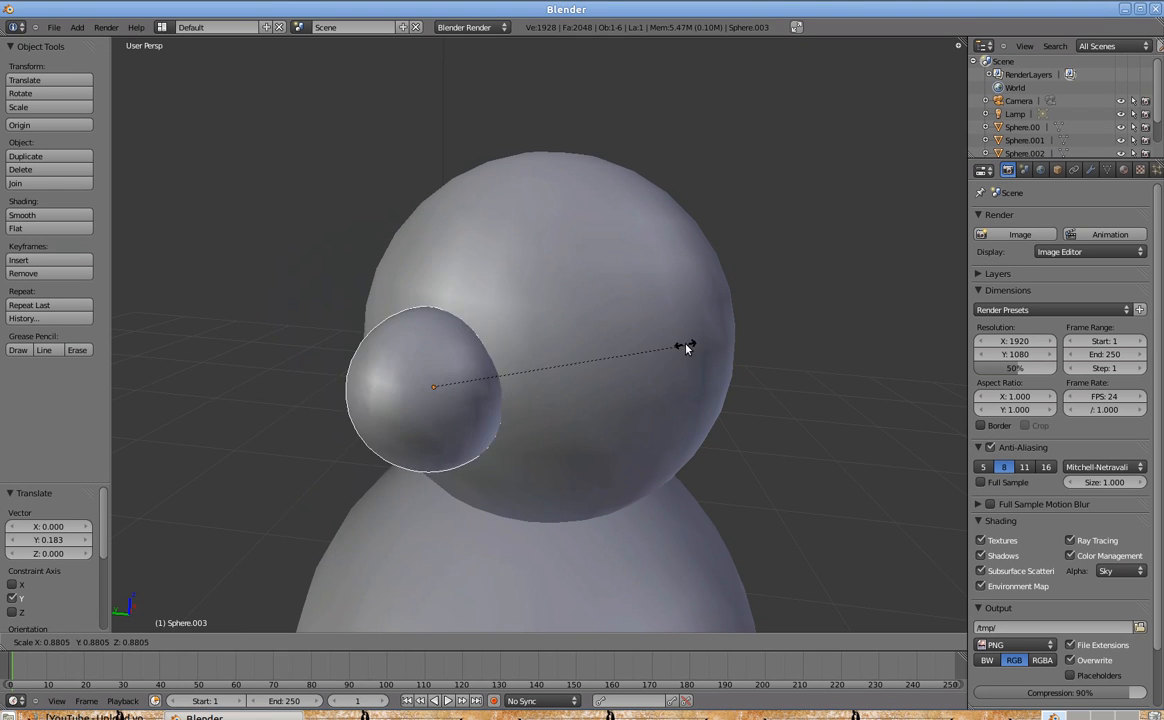
right_click(686, 348)
scroll(660, 364, "down", 10)
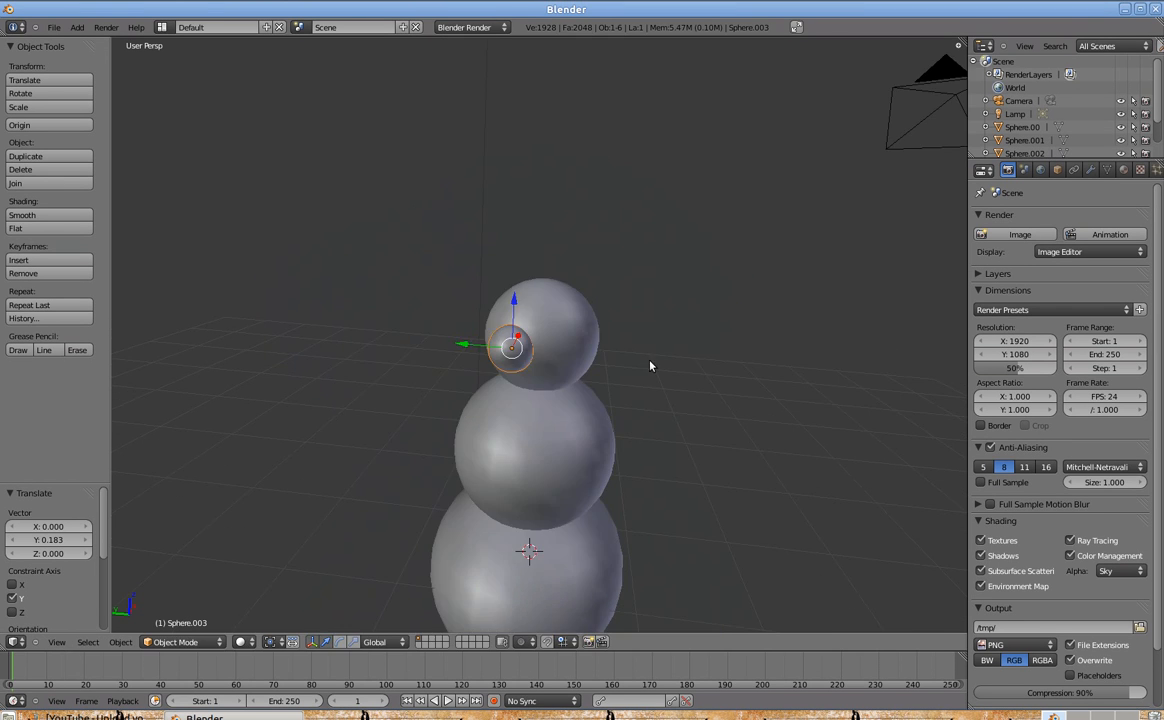
key("s")
left_click(868, 410)
key("s")
left_click(765, 424)
key("s")
left_click(842, 433)
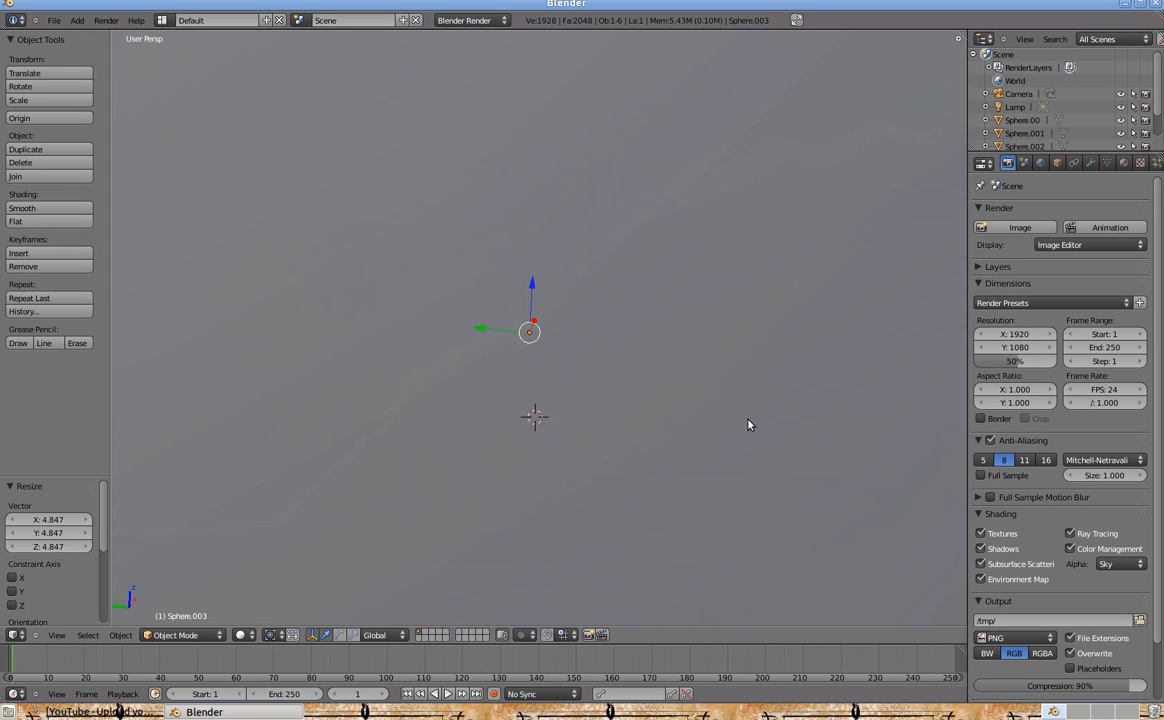
Shrink the oversized sphere on the head by factors of about 0.155 and 0.19.
scroll(700, 418, "down", 6)
key("s")
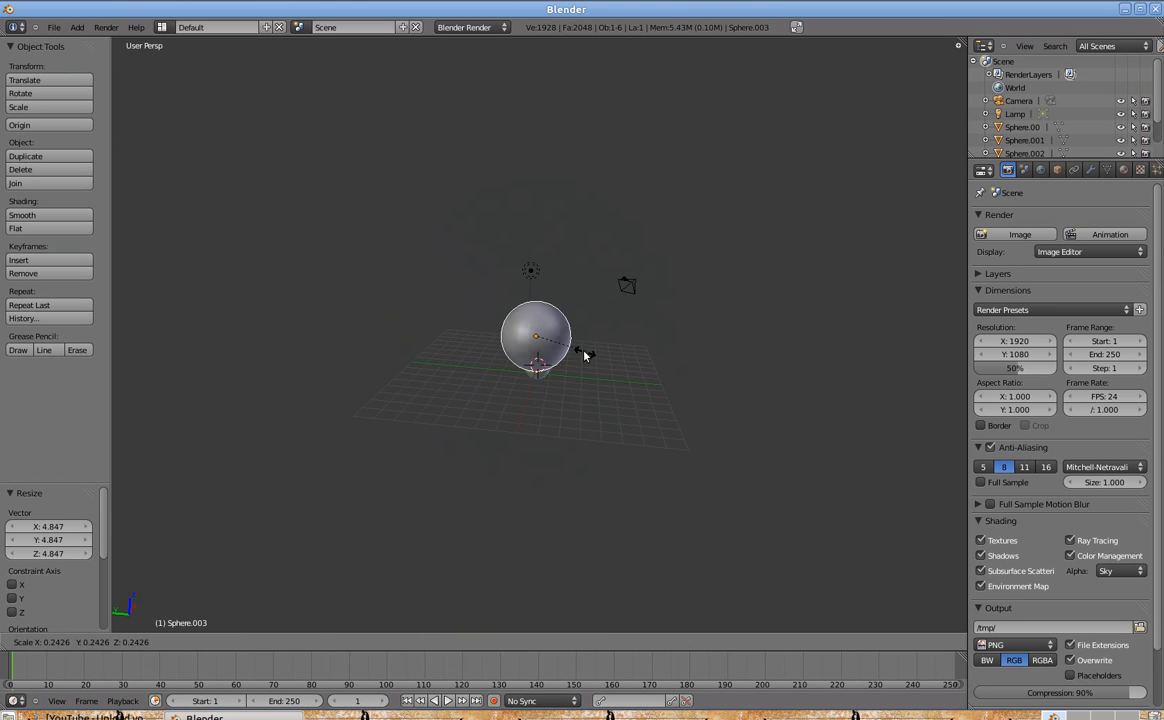
left_click(565, 344)
scroll(603, 364, "up", 7)
key("s")
right_click(676, 367)
scroll(640, 362, "down", 5)
key("s")
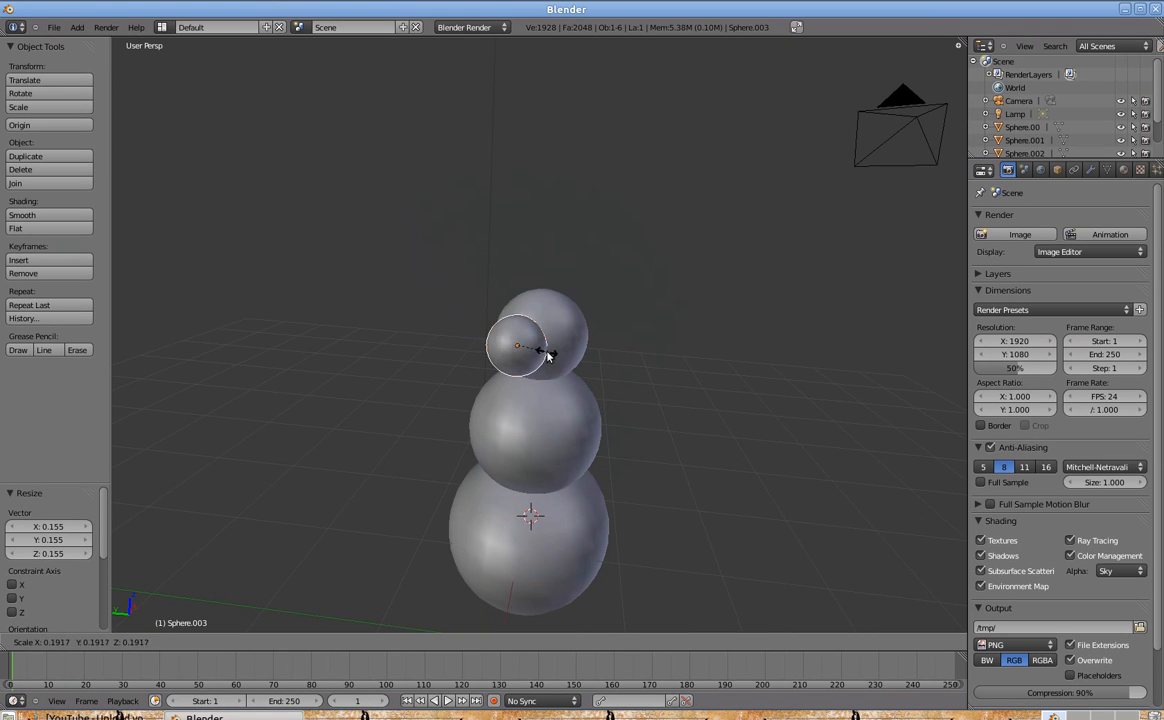
left_click(548, 348)
Scale the small sphere on the face down further towards the size of an eye.
scroll(590, 354, "up", 5)
key("s")
left_click(563, 361)
scroll(563, 366, "up", 2)
key("s")
left_click(501, 377)
Move the eye sphere along Z on the face and scale it by about 0.557.
scroll(501, 377, "up", 2)
key("g")
key("z")
left_click(541, 326)
key("s")
left_click(556, 358)
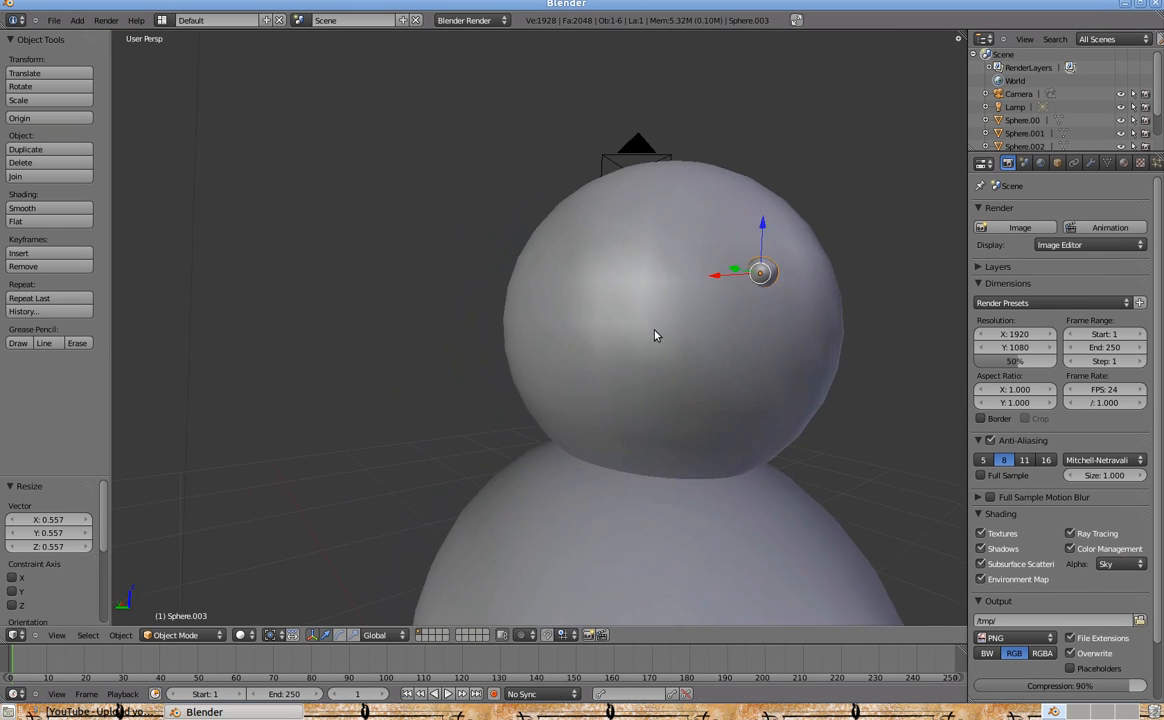
Duplicate the eye and move the copy along Y across the face as the second eye, and clear the selection.
scroll(545, 386, "down", 1)
middle_click_drag(598, 365, 540, 385, "shift")
key("shift+d")
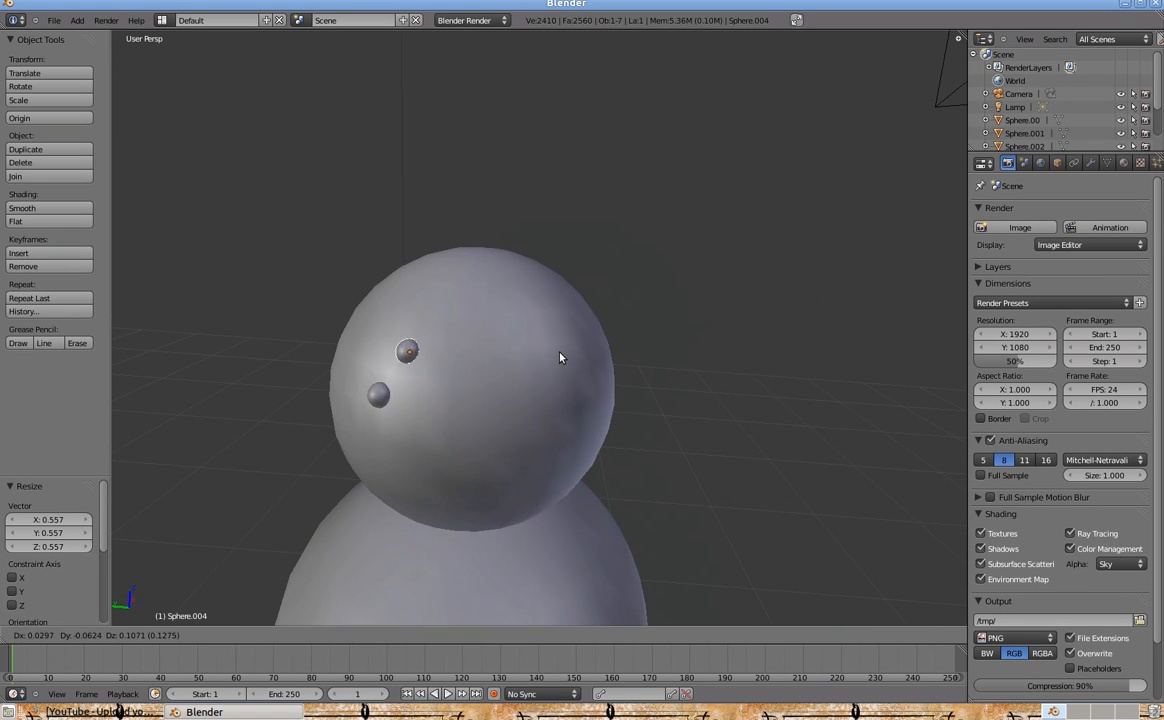
key("x")
right_click(664, 349)
key("g")
key("y")
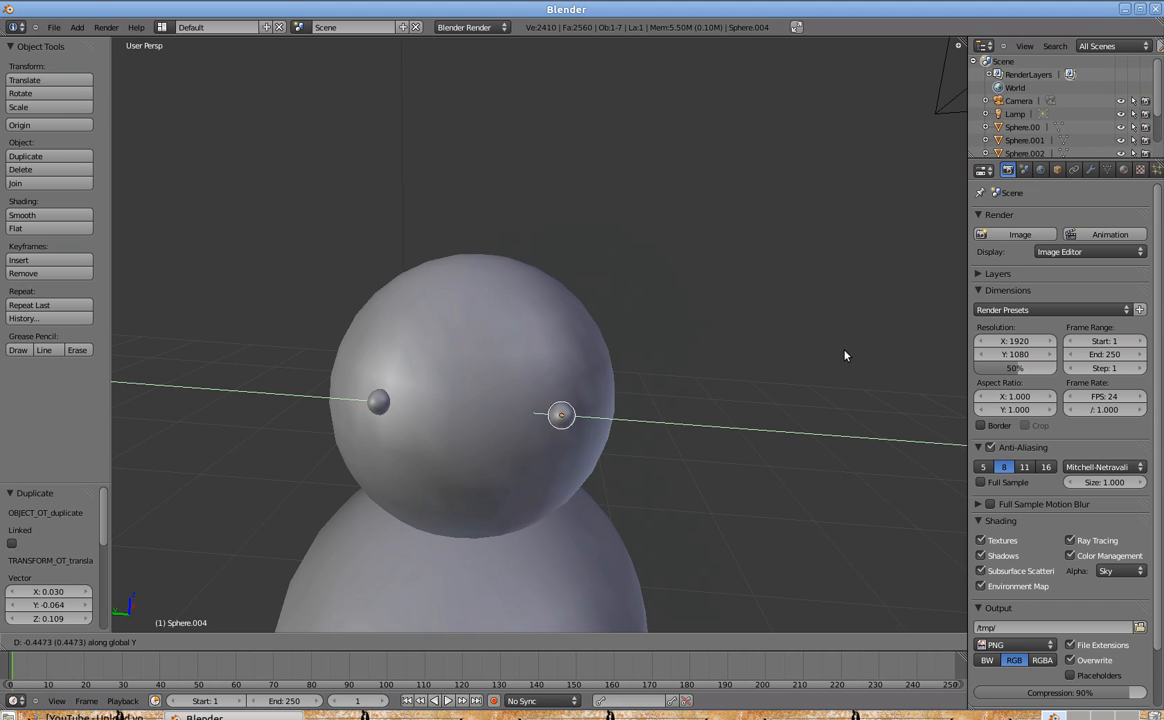
left_click(818, 345)
key("a")
middle_click_drag(818, 345, 439, 392)
scroll(484, 554, "down", 1)
scroll(439, 392, "up", 3)
right_click(501, 334)
middle_click_drag(501, 345, 767, 393)
right_click(590, 373)
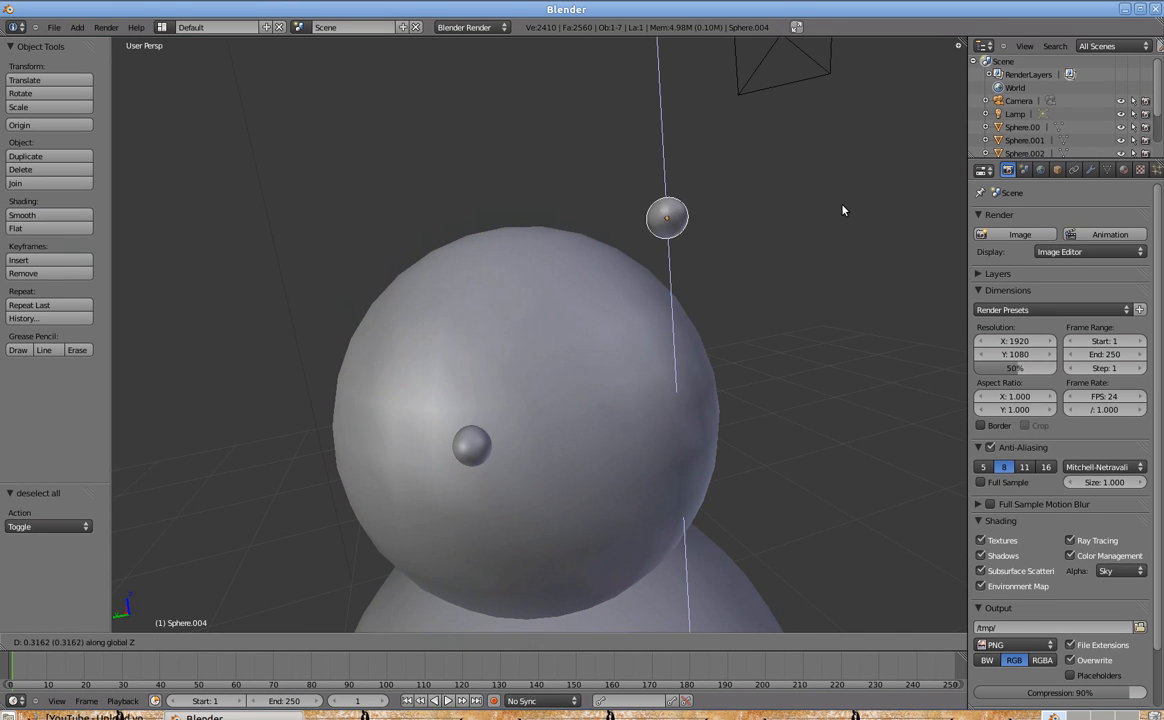
left_click(705, 382)
middle_click_drag(705, 382, 659, 397)
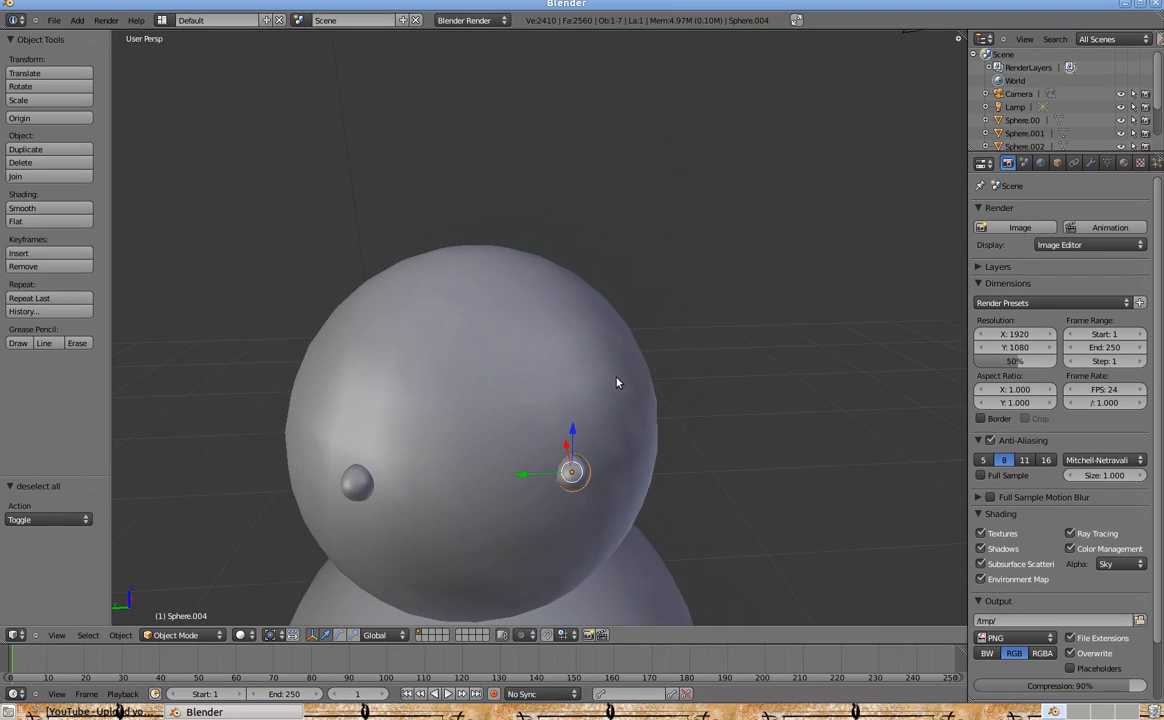
key("g")
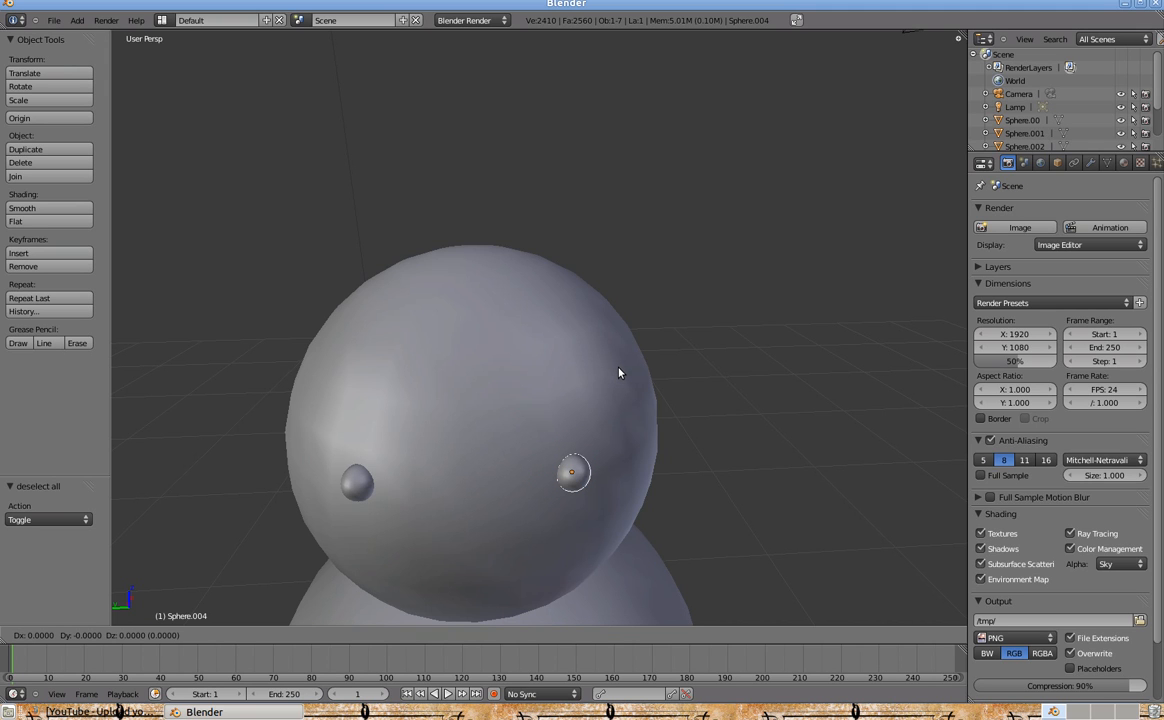
key("x")
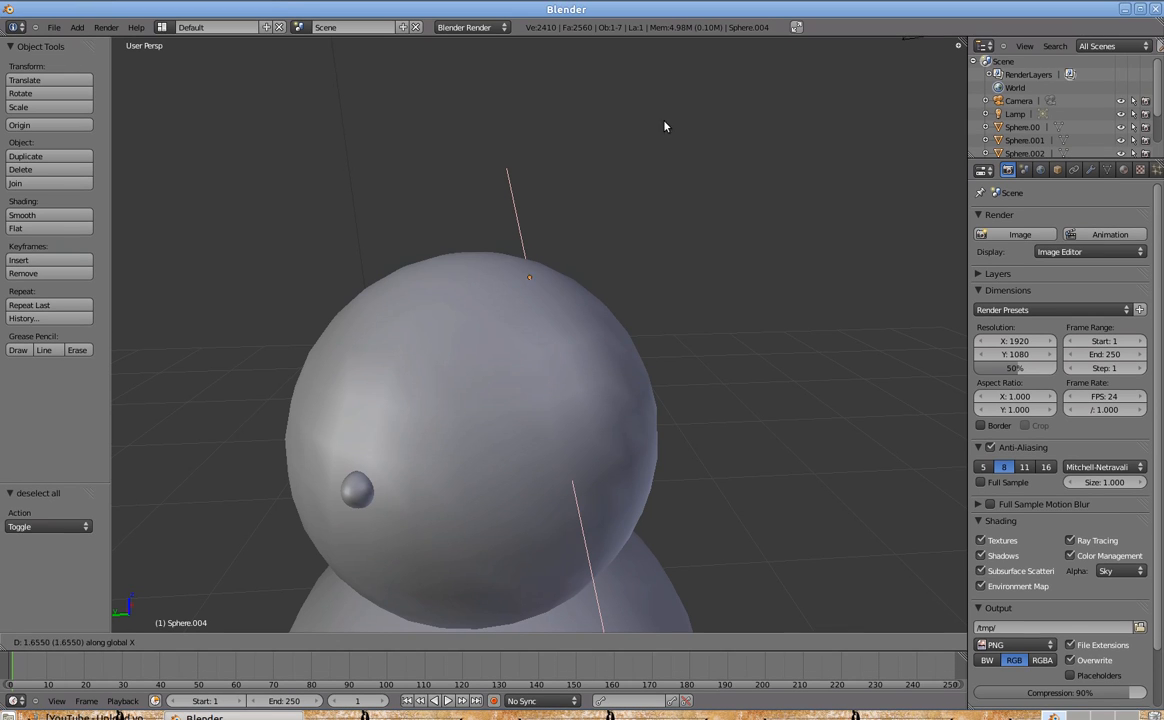
left_click(728, 262)
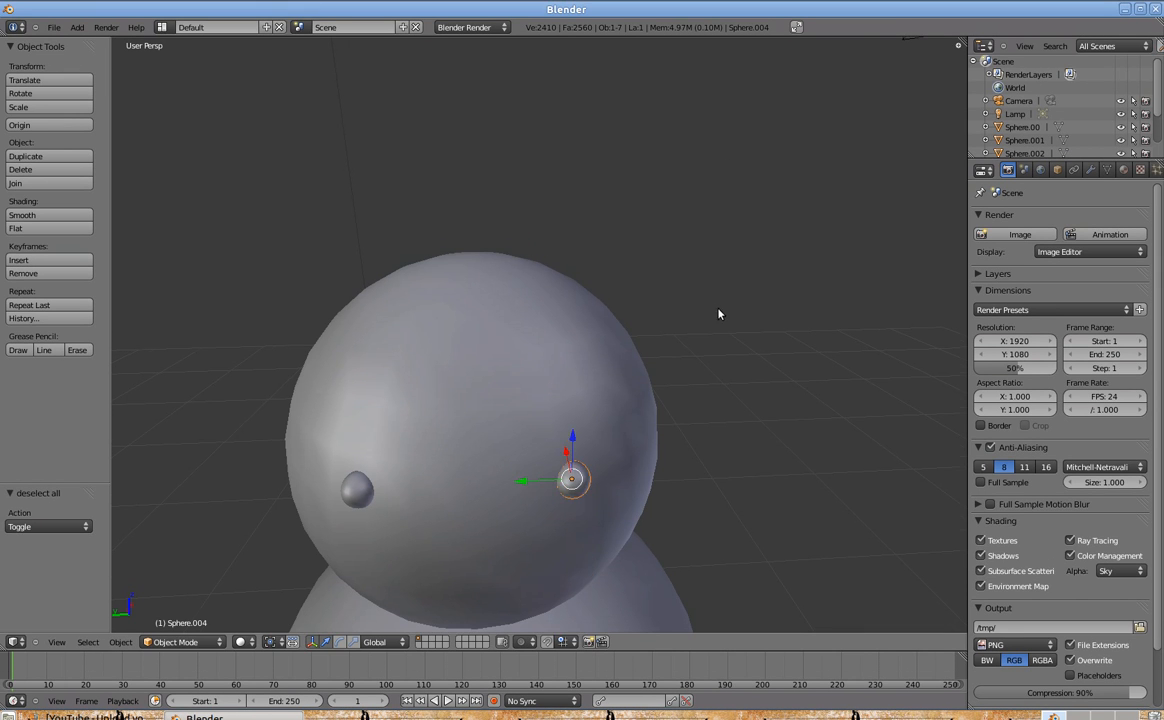
scroll(671, 362, "down", 2)
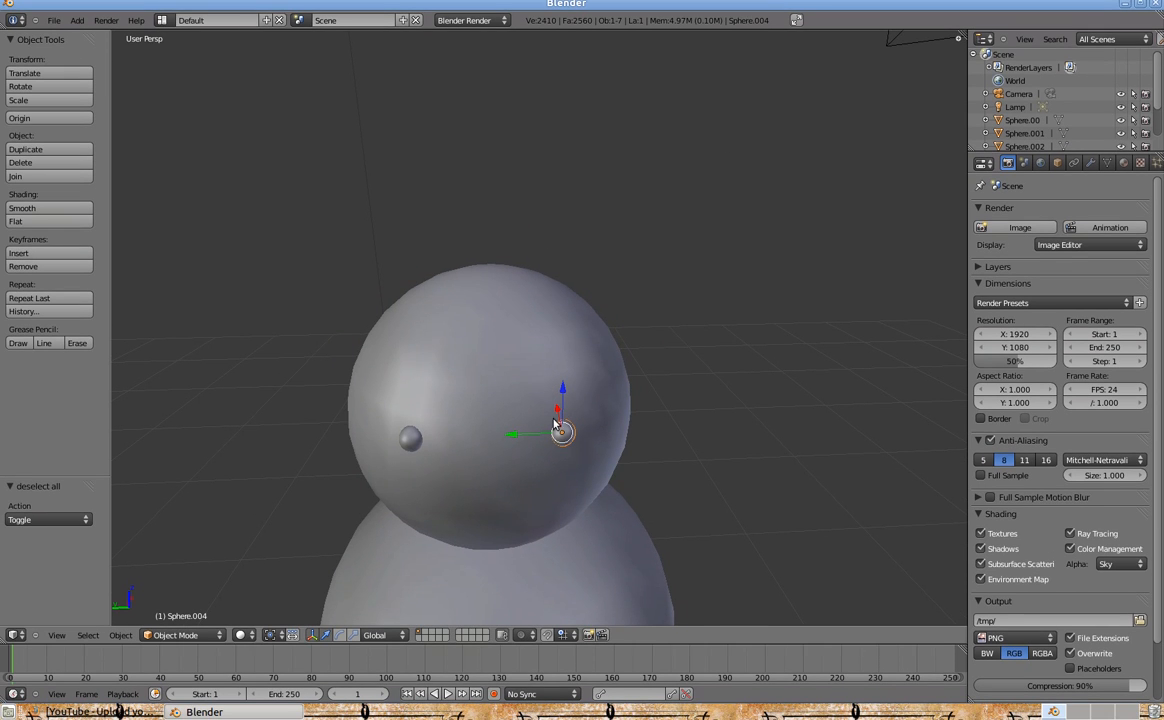
middle_click_drag(694, 423, 567, 445)
middle_click_drag(617, 385, 609, 406)
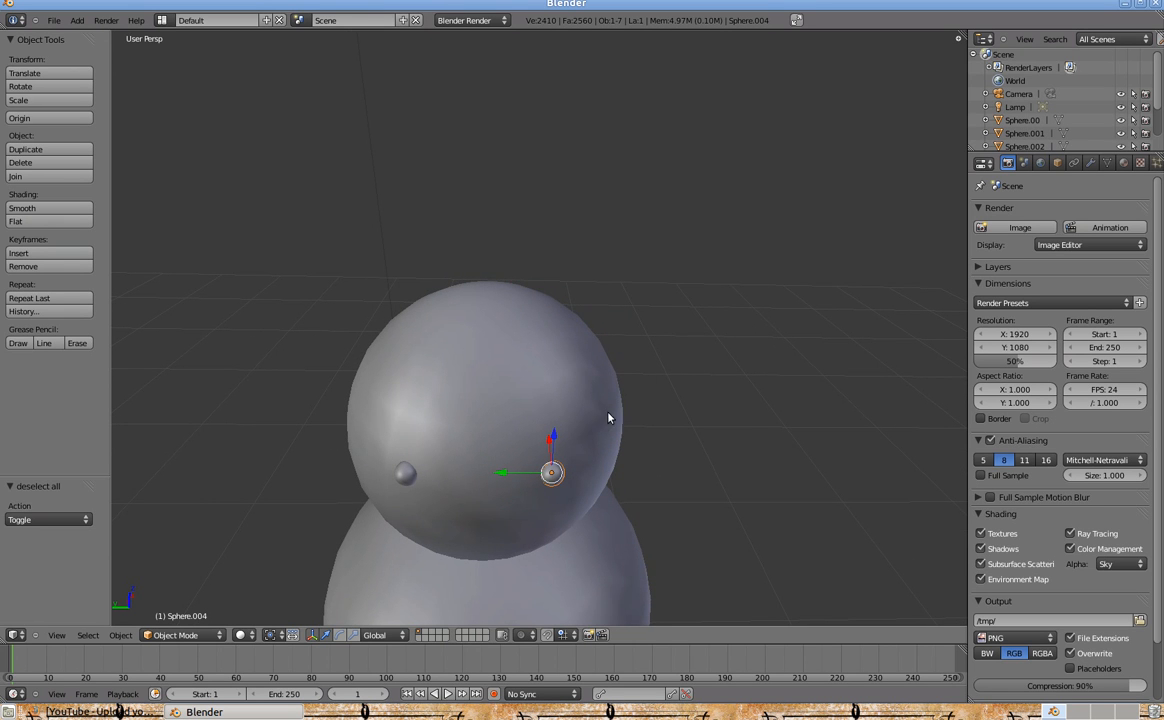
middle_click_drag(624, 410, 556, 418)
key("g")
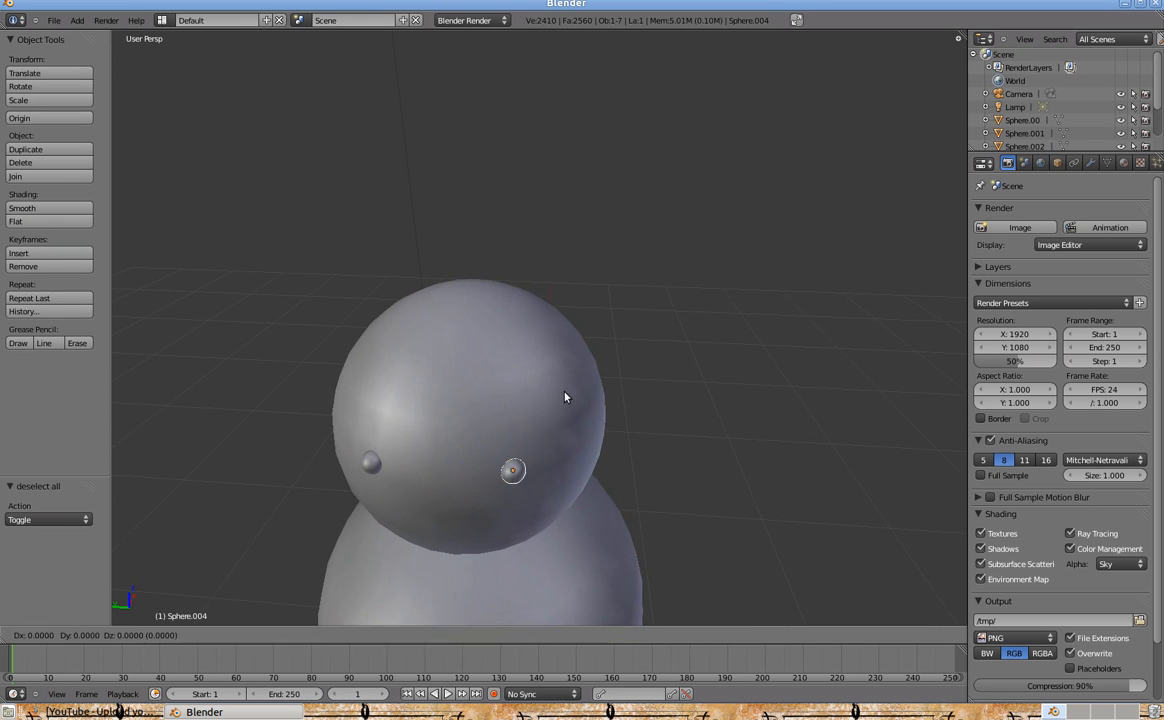
key("y")
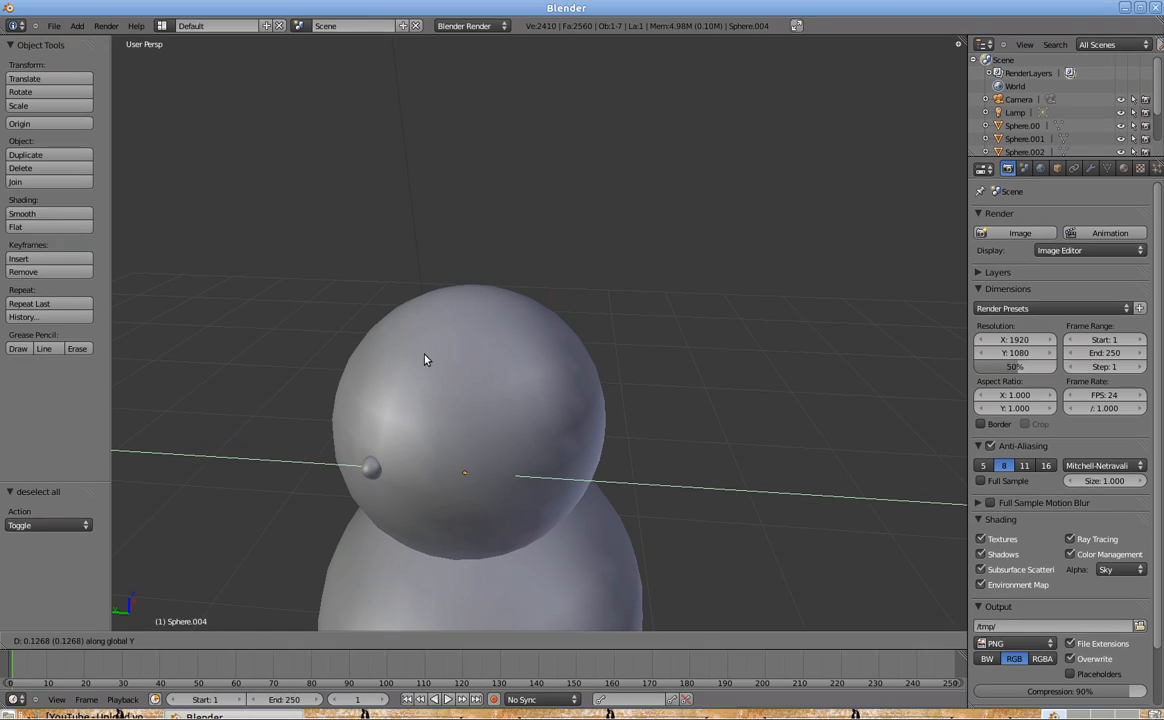
left_click(620, 360)
middle_click_drag(620, 360, 575, 429)
scroll(575, 429, "up", 3)
scroll(642, 429, "down", 4)
scroll(629, 465, "up", 3)
key("g")
key("z")
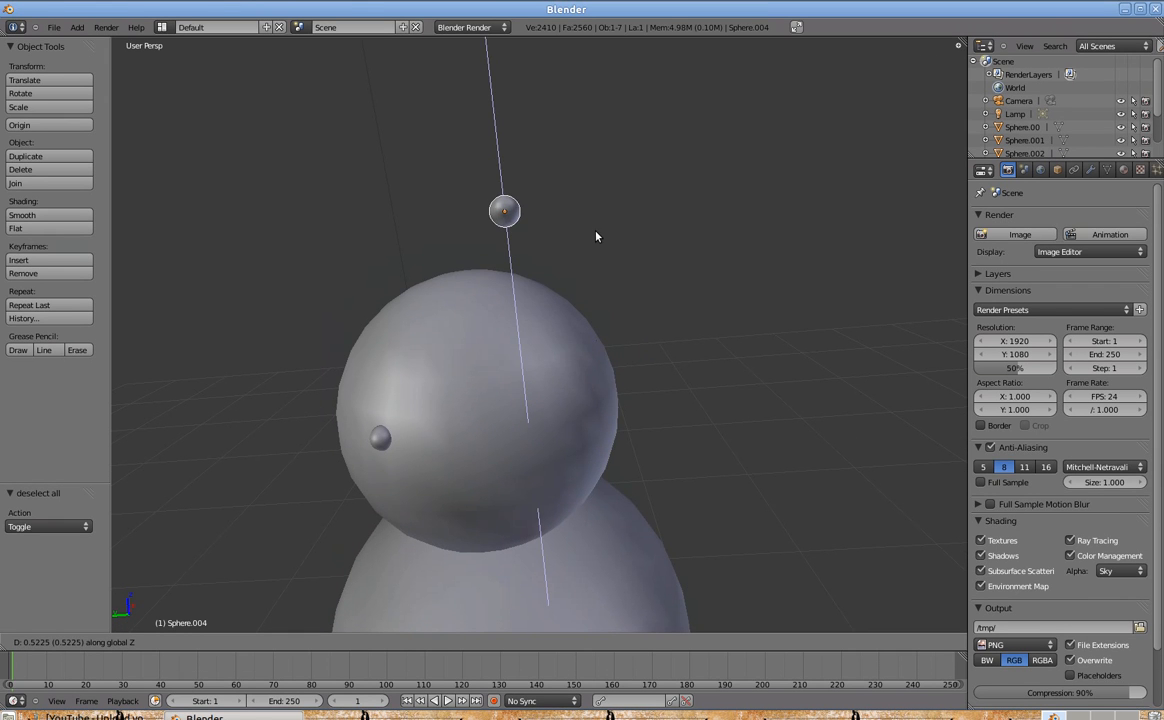
right_click(662, 408)
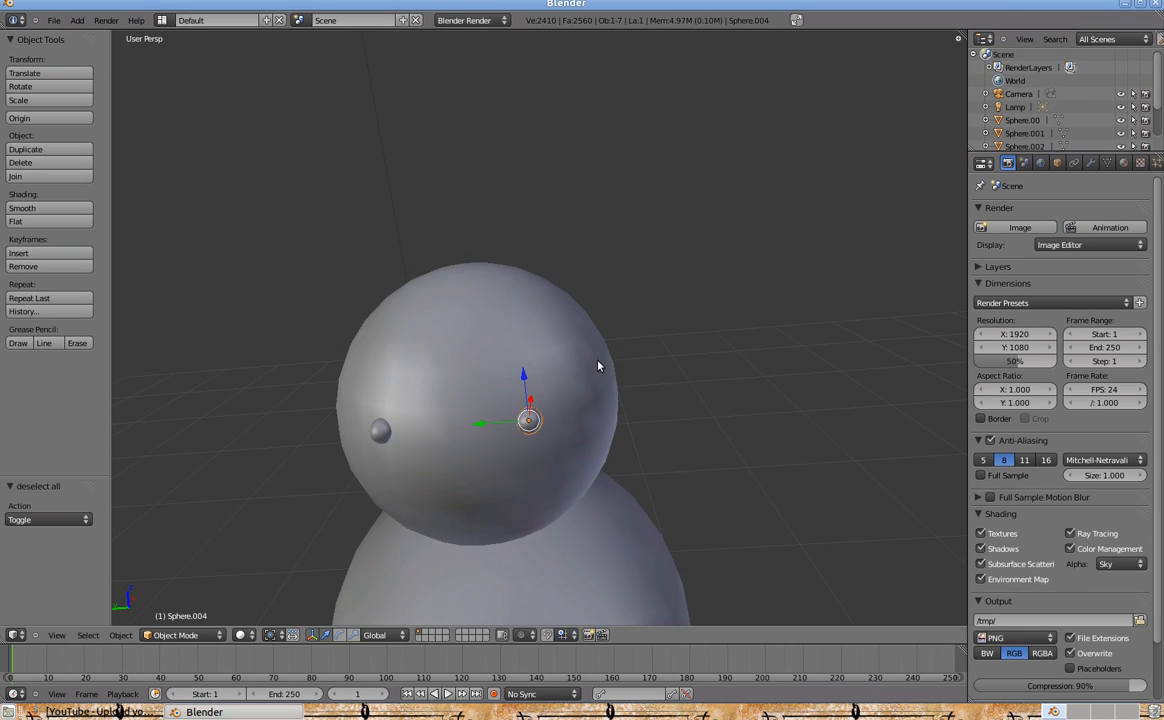
Examine the placement of both eyes on the head from a distance and close up.
middle_click_drag(562, 340, 600, 369)
scroll(600, 369, "down", 6)
key("a")
scroll(587, 390, "up", 6)
middle_click_drag(615, 494, 625, 454, "shift")
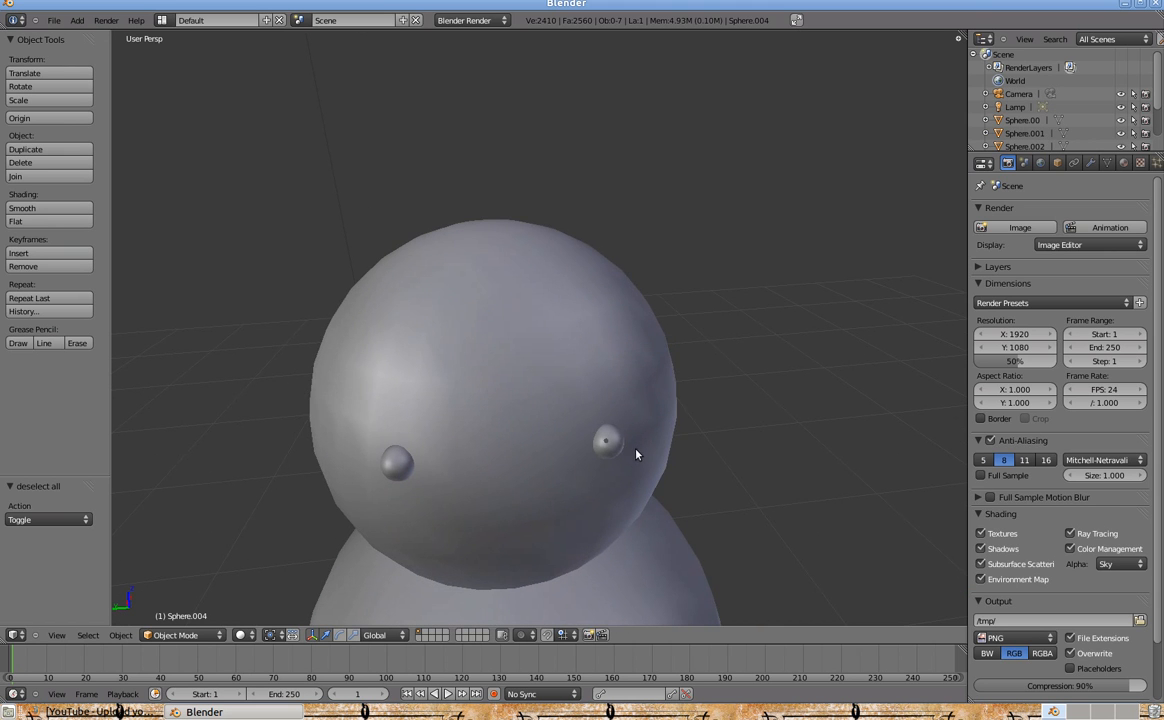
right_click(617, 452)
scroll(548, 398, "up", 3)
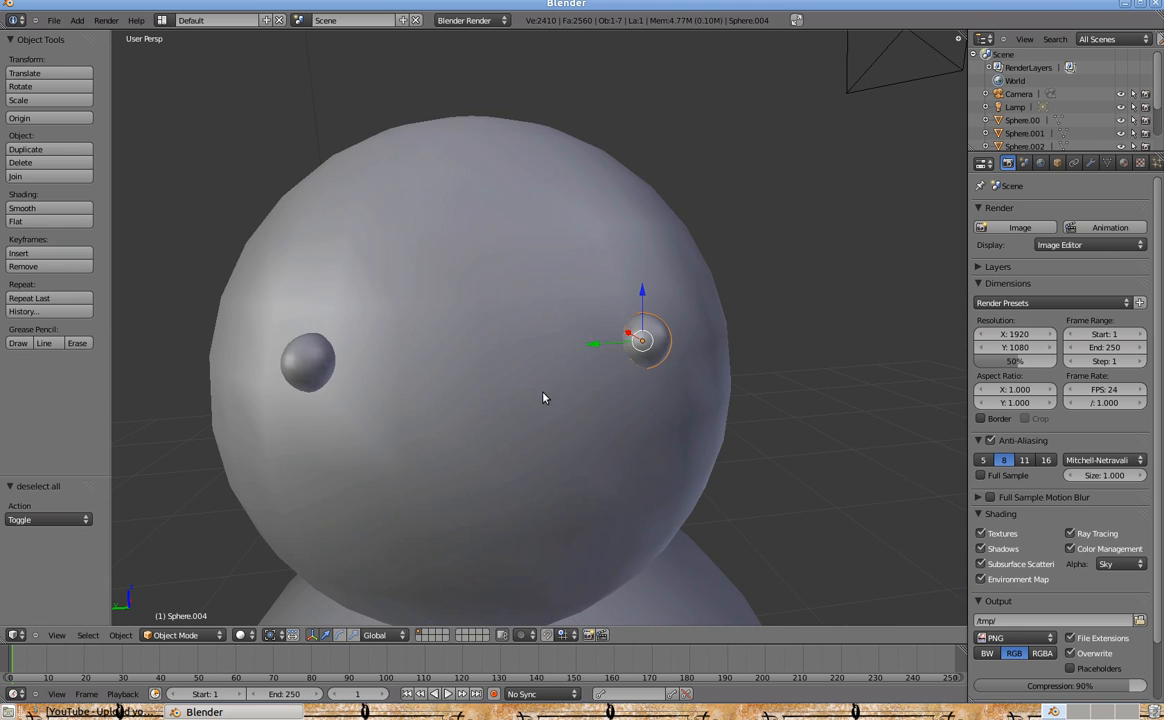
scroll(548, 379, "down", 2)
key("a")
Duplicate the second eye sphere and move the copy along Z down the face.
middle_click_drag(556, 382, 740, 360)
right_click(650, 371)
key("shift+d")
key("z")
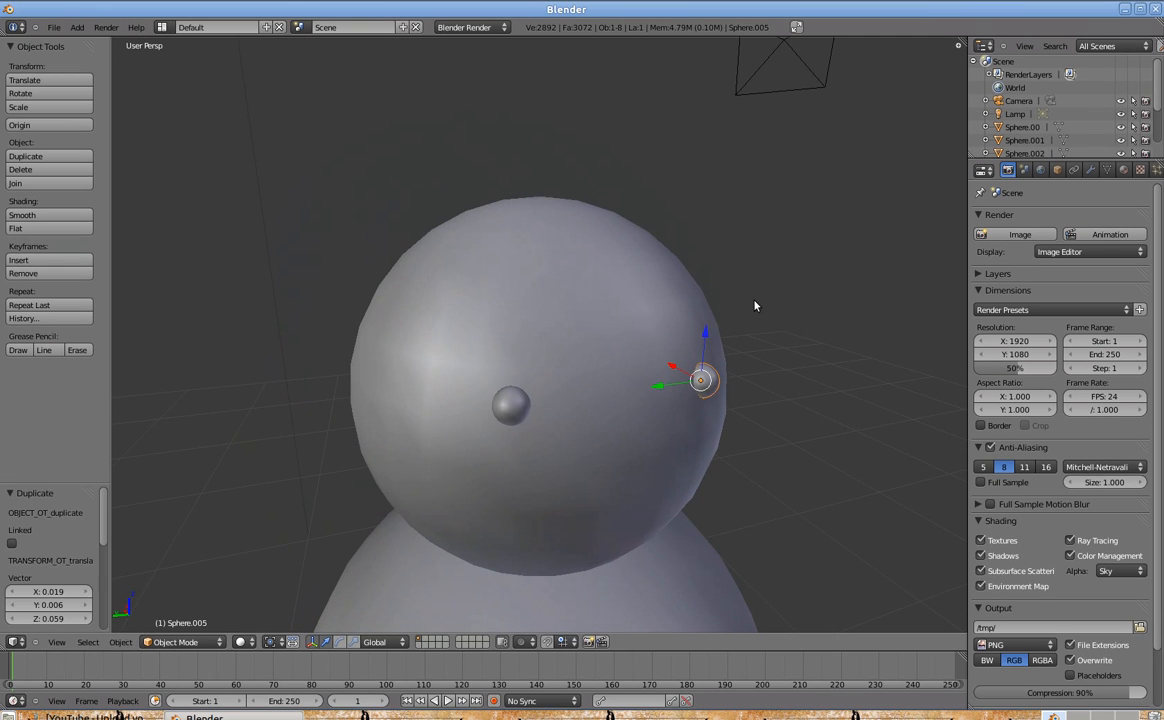
left_click(756, 373)
key("g")
key("y")
right_click(697, 389)
key("g")
key("x")
right_click(672, 399)
Move the duplicated sphere along Y and X onto the lower face at the mouth area.
key("g")
key("y")
left_click(636, 414)
middle_click_drag(636, 420, 468, 363)
key("g")
key("x")
left_click(612, 474)
Scale the mouth sphere down until it is clearly smaller than the eyes, and clear the selection.
scroll(468, 363, "up", 2)
key("s")
left_click(470, 421)
middle_click_drag(470, 421, 590, 423)
key("s")
left_click(677, 449)
middle_click_drag(677, 449, 775, 409)
scroll(589, 414, "down", 4)
key("a")
scroll(584, 436, "up", 3)
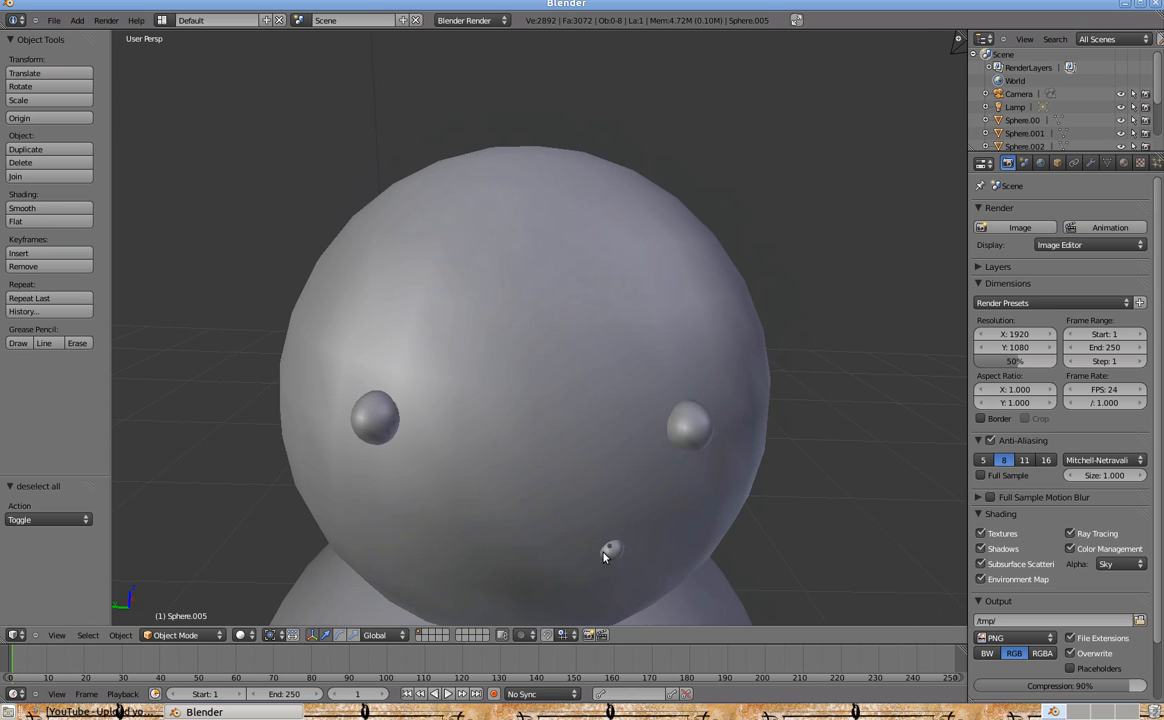
Add an Array modifier to the small mouth sphere.
right_click(604, 548)
middle_click_drag(604, 548, 585, 519)
middle_click_drag(546, 427, 574, 442)
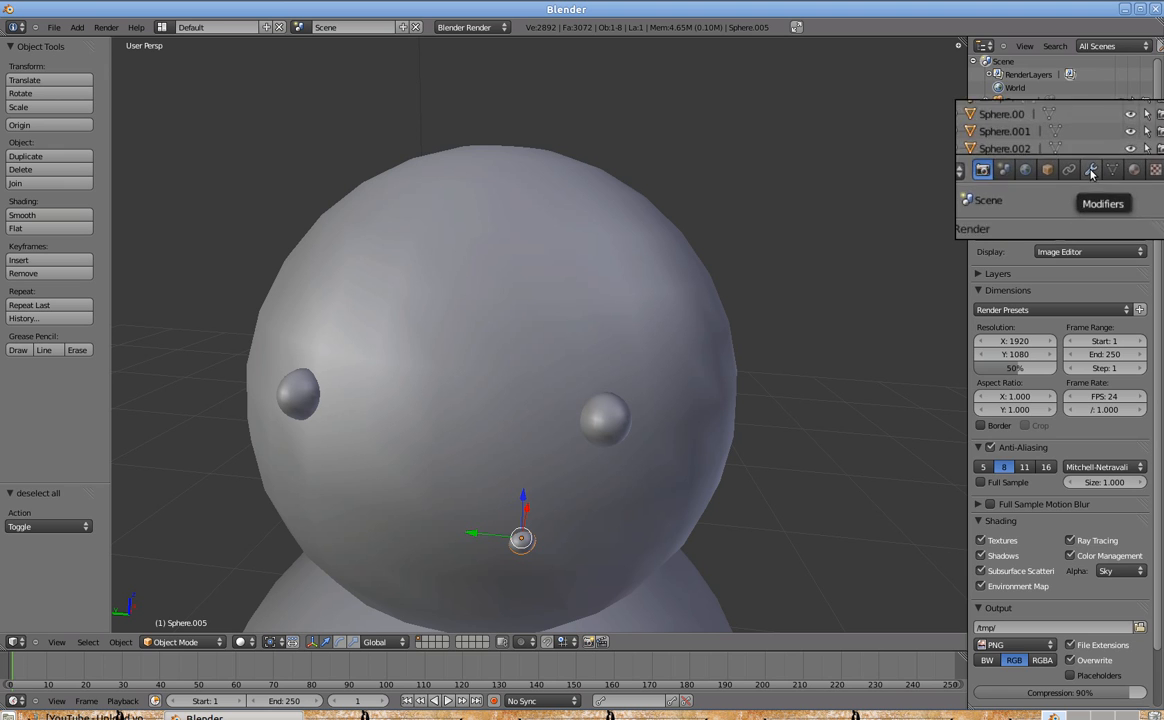
left_click(1092, 172)
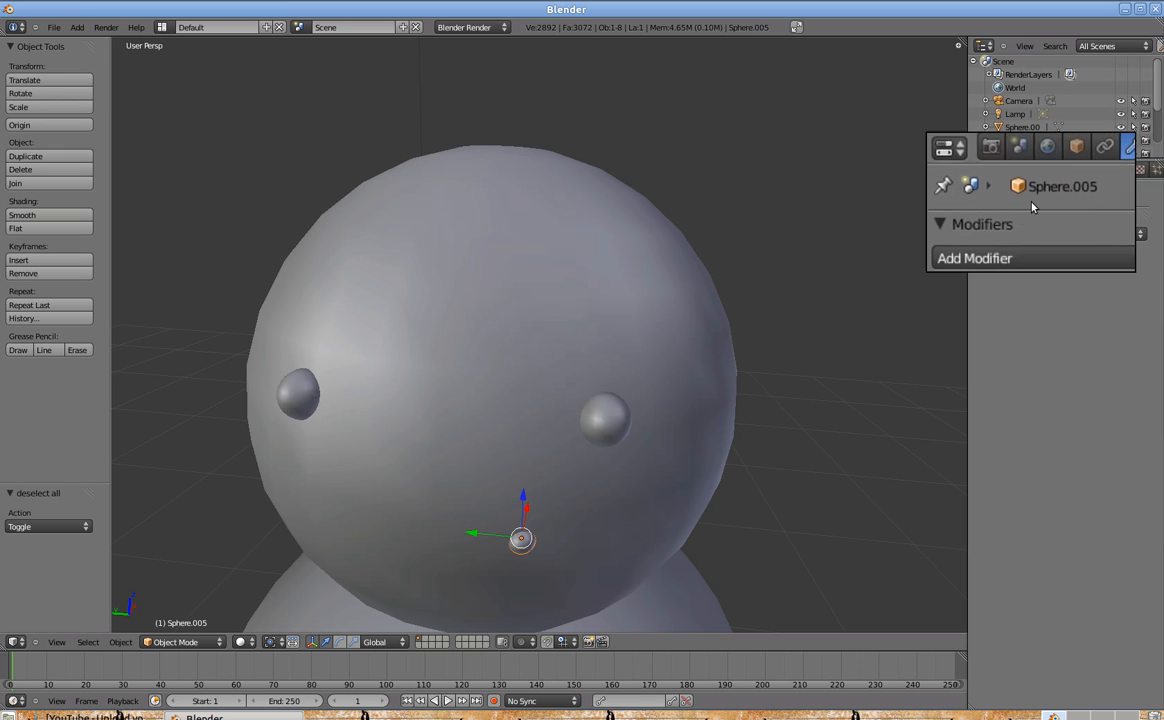
left_click(1017, 236)
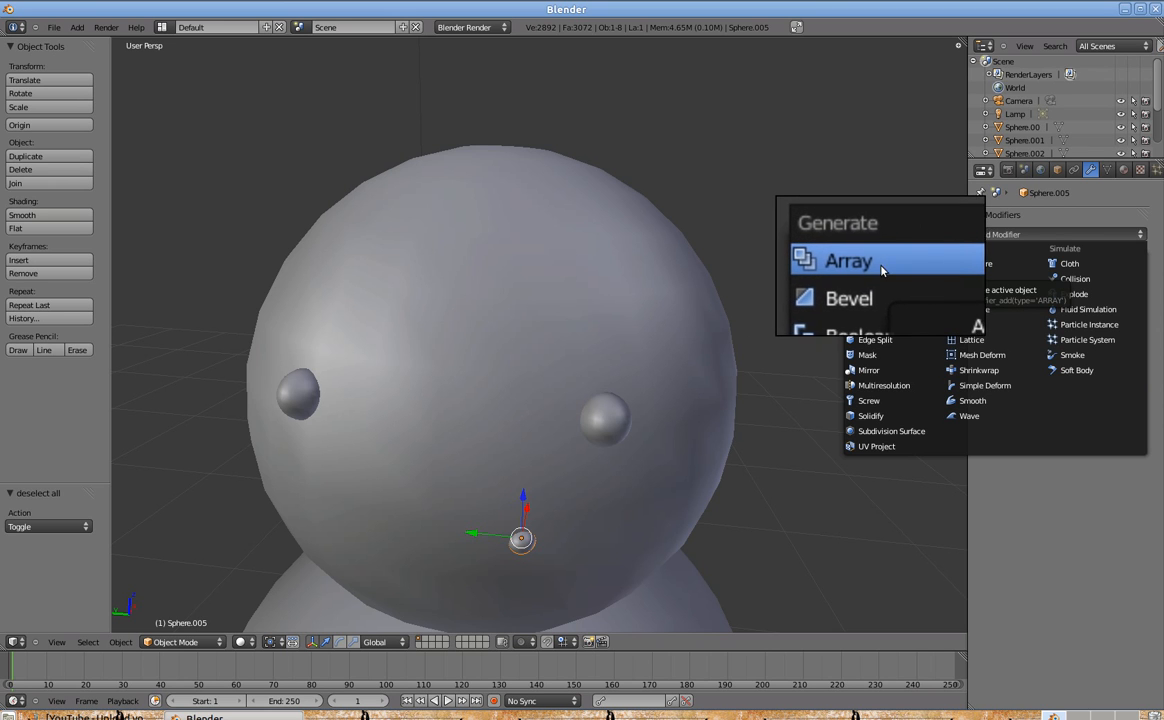
left_click(875, 265)
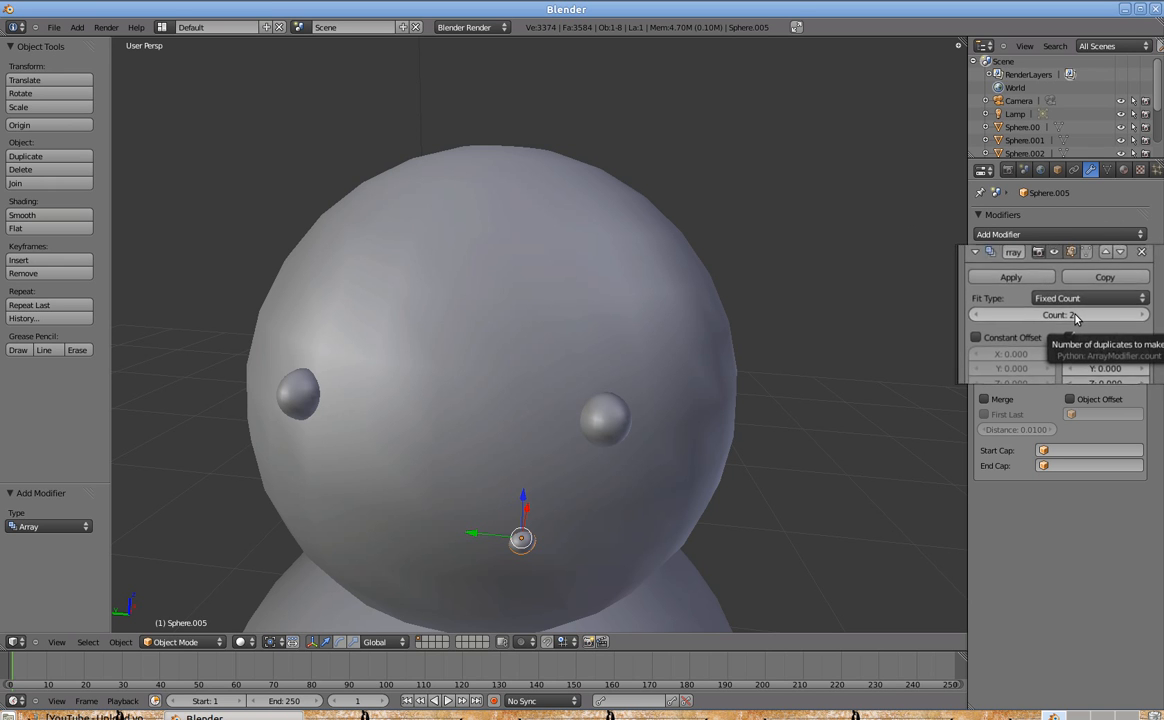
Set the mouth sphere's array count to 5.
scroll(580, 427, "down", 2)
middle_click_drag(510, 535, 561, 496)
scroll(561, 496, "up", 1)
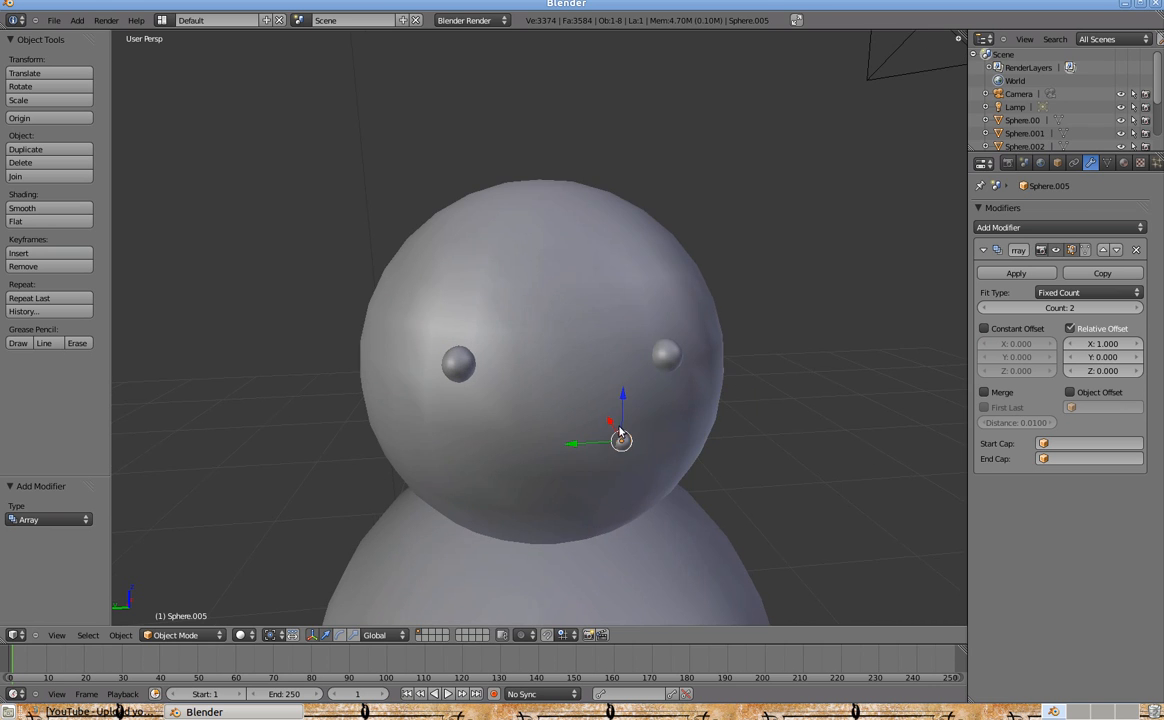
middle_click_drag(621, 431, 615, 439, "shift")
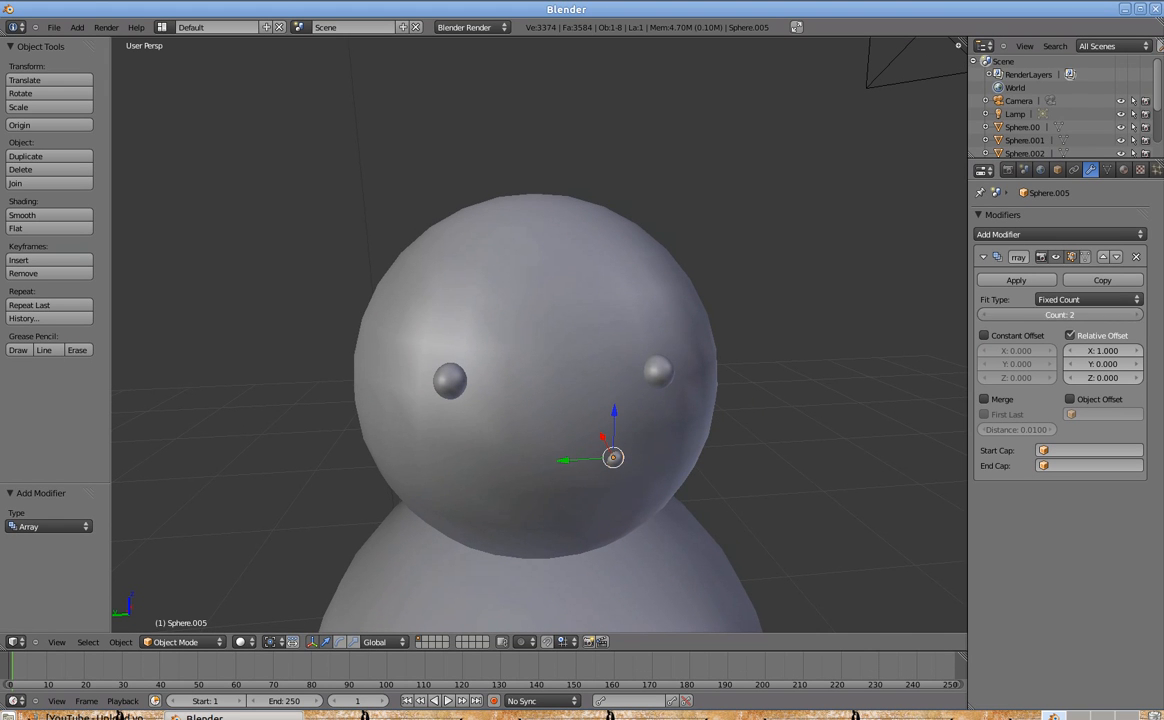
middle_click_drag(756, 385, 683, 392)
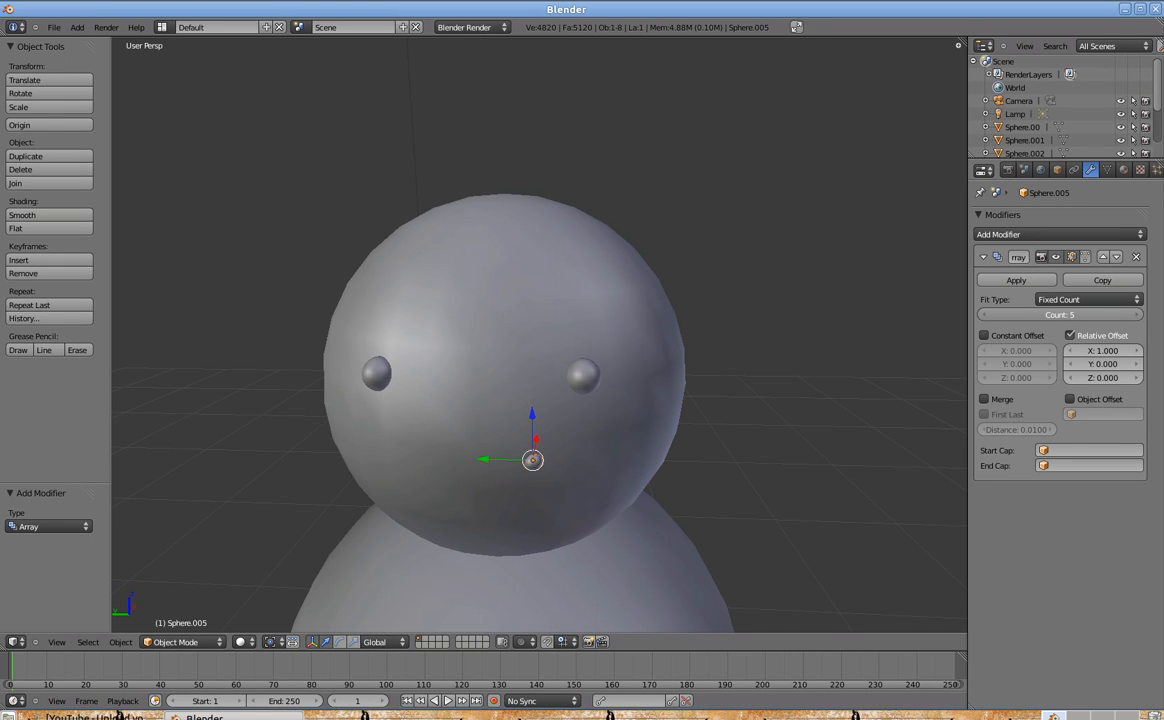
middle_click_drag(595, 345, 640, 347)
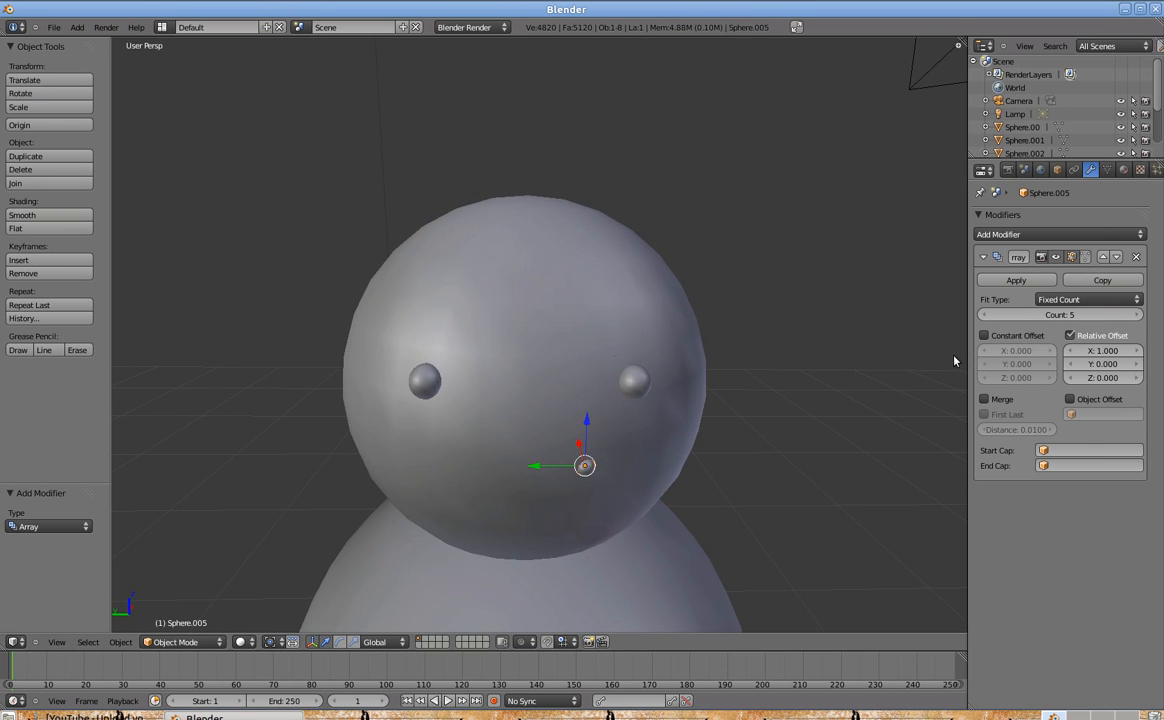
scroll(640, 406, "up", 2)
middle_click_drag(640, 406, 627, 399)
key("g")
key("x")
right_click(641, 394)
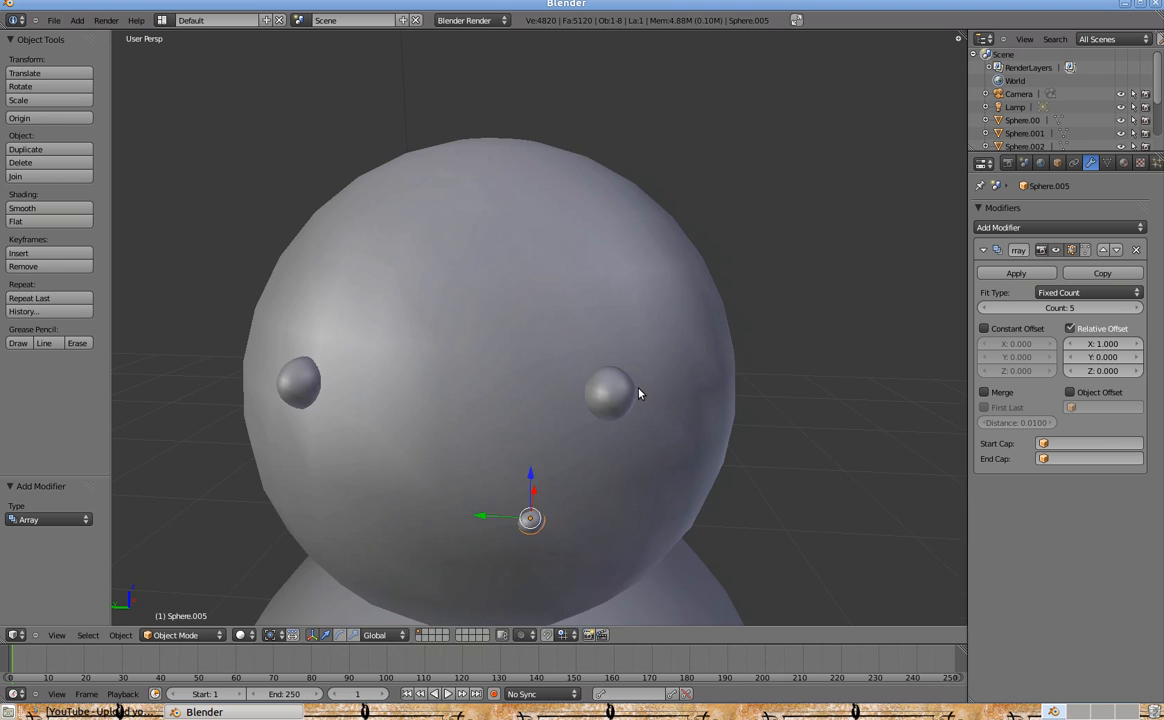
scroll(641, 393, "down", 2)
key("g")
key("y")
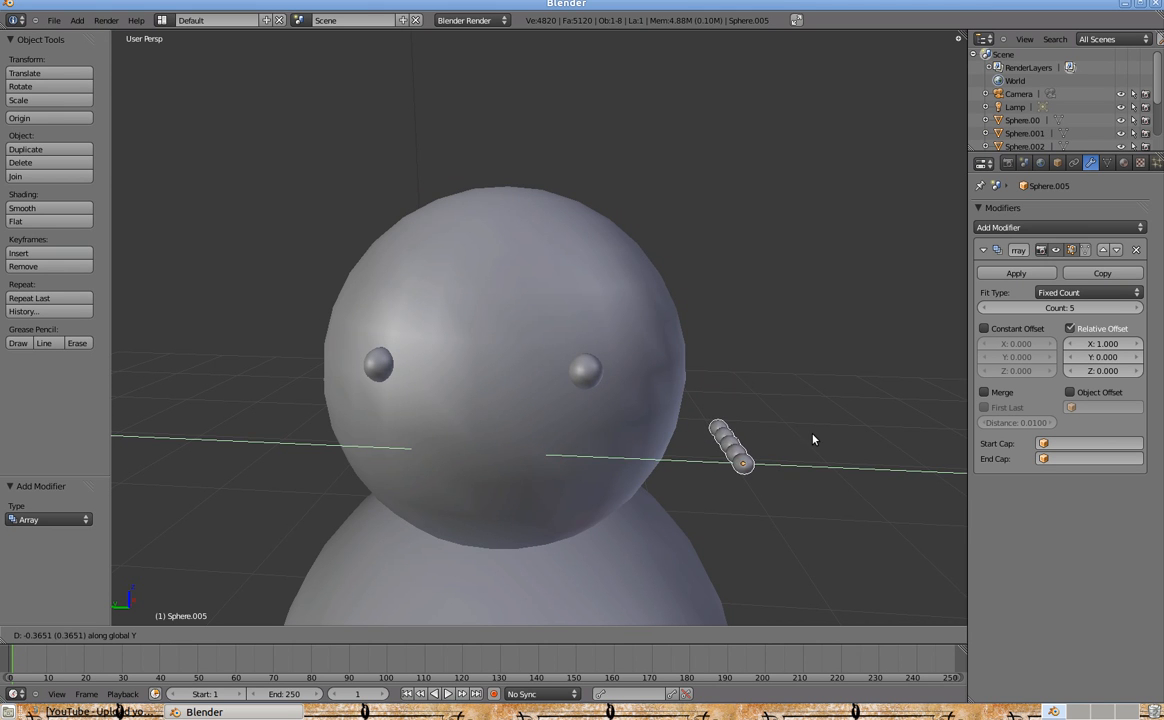
right_click(856, 436)
Set the array's relative offset to 0 in X and 1 in Y so the row runs across the face.
middle_click_drag(856, 436, 837, 364)
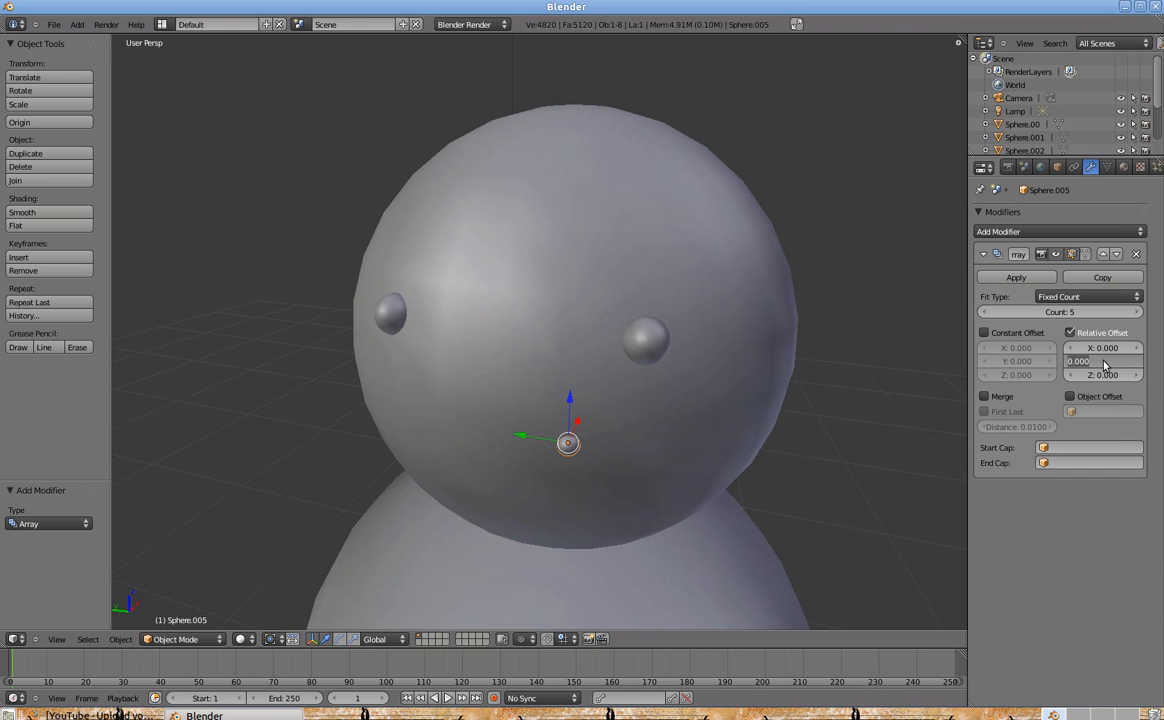
type("1")
key("Return")
Move the row of mouth spheres by -0.006 along X and 0.023 along Y to fit the face.
mouse_move(624, 441)
middle_mouse_down()
mouse_move(652, 427)
mouse_move(610, 428)
middle_mouse_up()
scroll(652, 427, "up", 2)
key("g")
key("x")
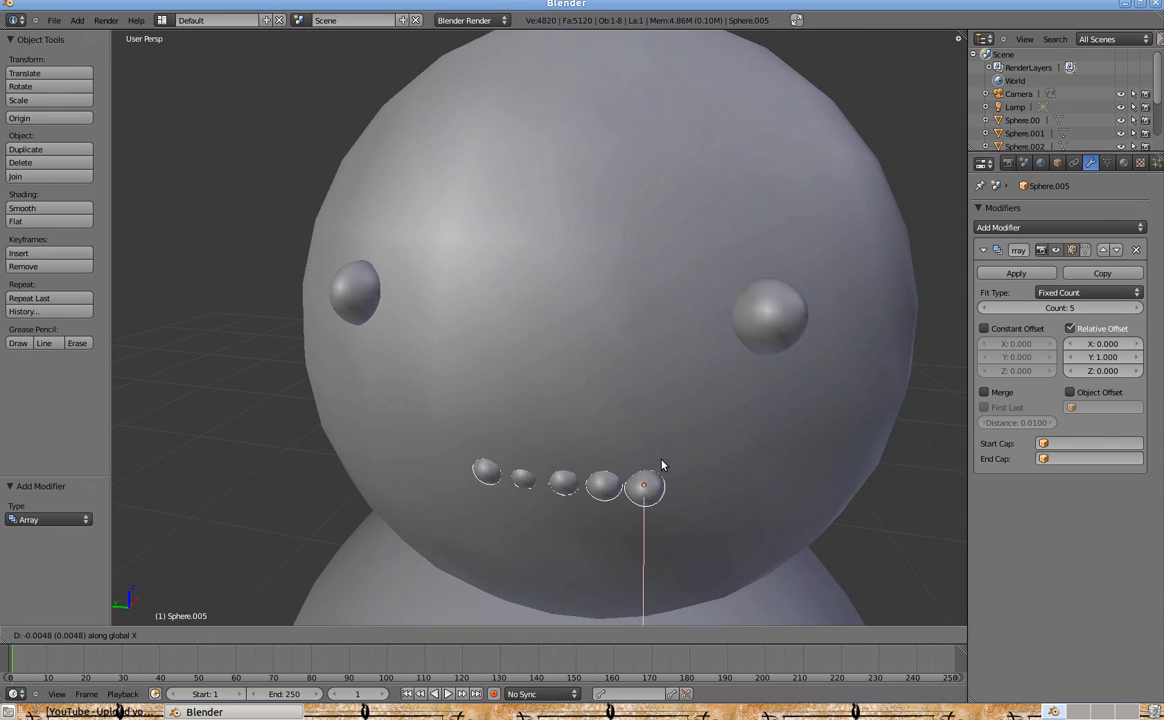
left_click(661, 466)
key("g")
key("y")
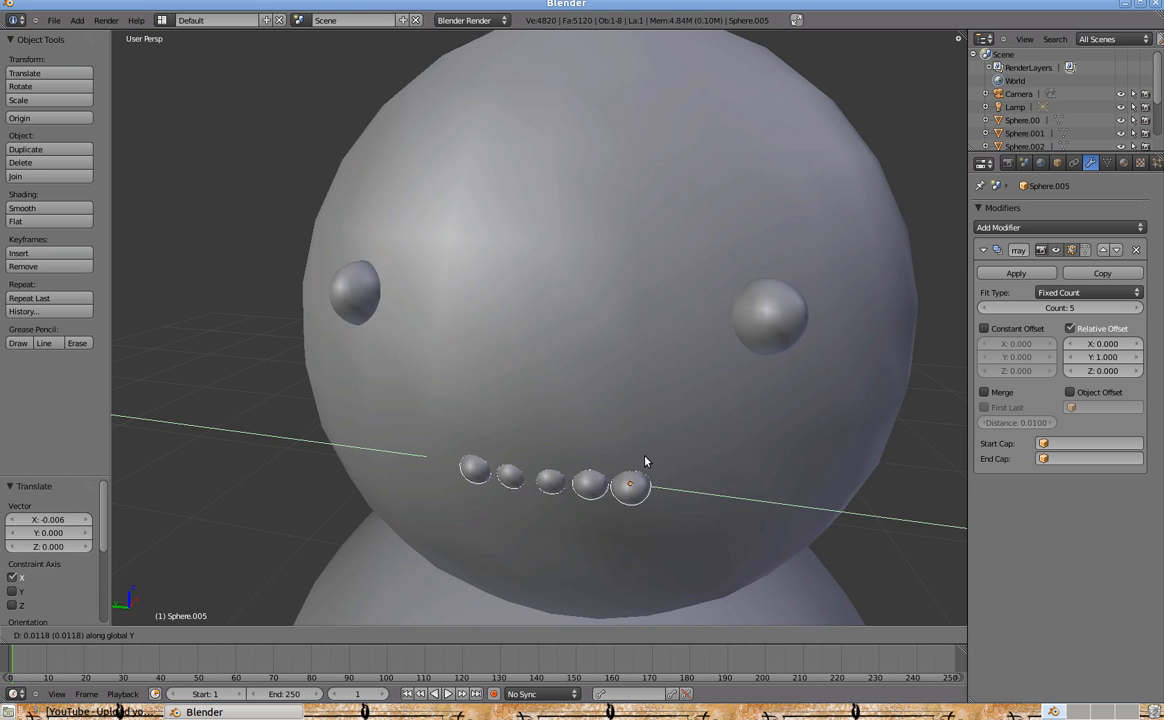
left_click(636, 458)
Examine the mouth row and the eyes on the head from the front and the side, leaving nothing selected.
middle_click_drag(550, 426, 613, 407)
scroll(563, 408, "up", 2)
scroll(564, 409, "down", 5)
scroll(549, 388, "up", 5)
scroll(606, 410, "down", 2)
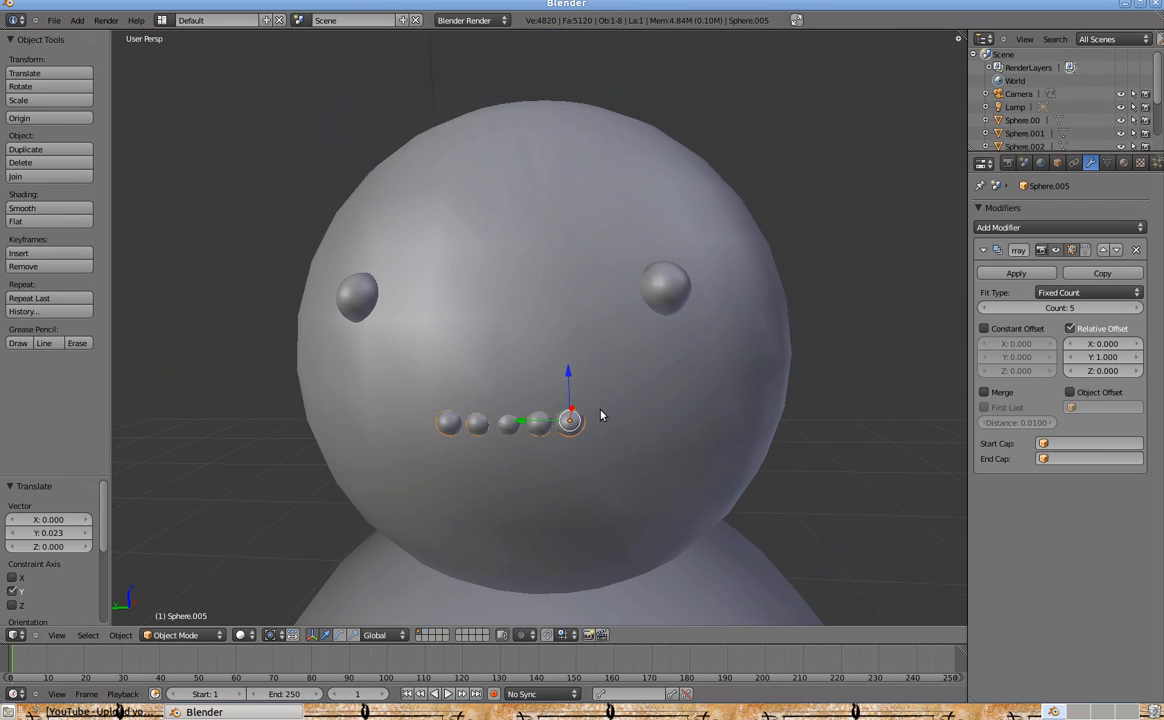
middle_click_drag(494, 426, 483, 468)
scroll(483, 468, "down", 2)
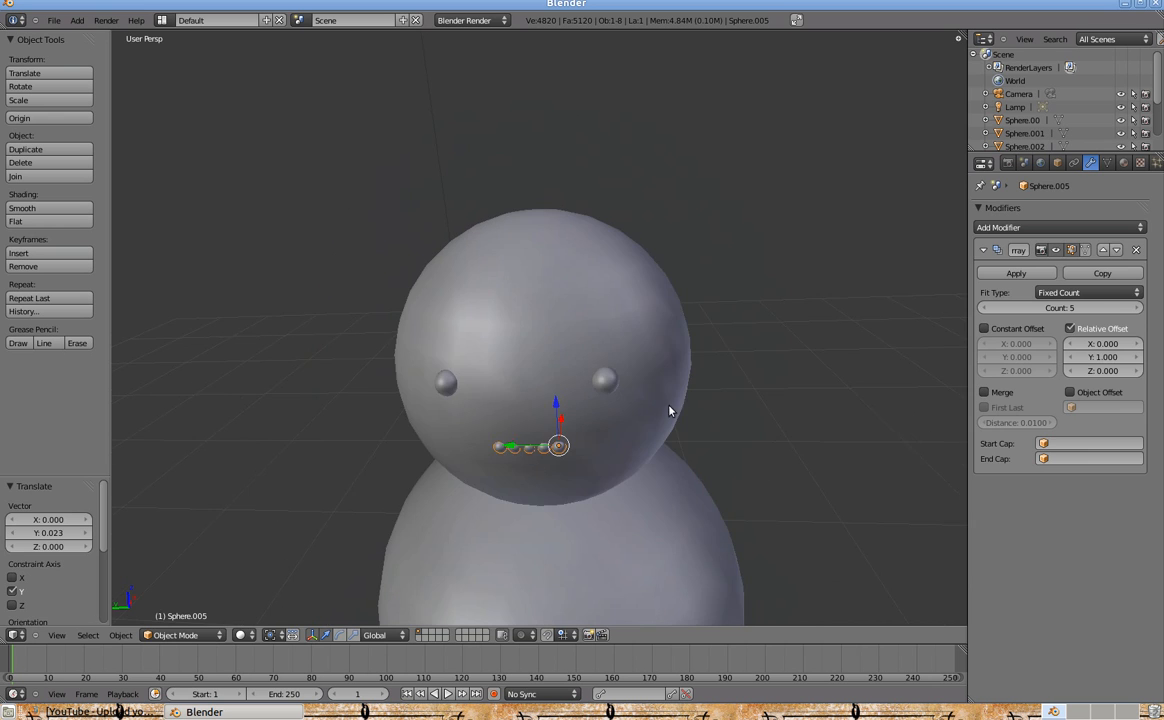
right_click(607, 386)
scroll(605, 387, "up", 2)
key("a")
middle_click_drag(606, 398, 729, 364)
scroll(730, 366, "down", 6)
middle_click_drag(590, 437, 525, 448)
scroll(525, 448, "down", 2)
scroll(538, 444, "up", 5)
right_click(608, 382)
middle_click_drag(608, 382, 571, 375)
scroll(535, 349, "up", 1)
scroll(588, 366, "down", 4)
scroll(596, 393, "up", 1)
scroll(596, 393, "up", 2)
scroll(577, 395, "up", 1)
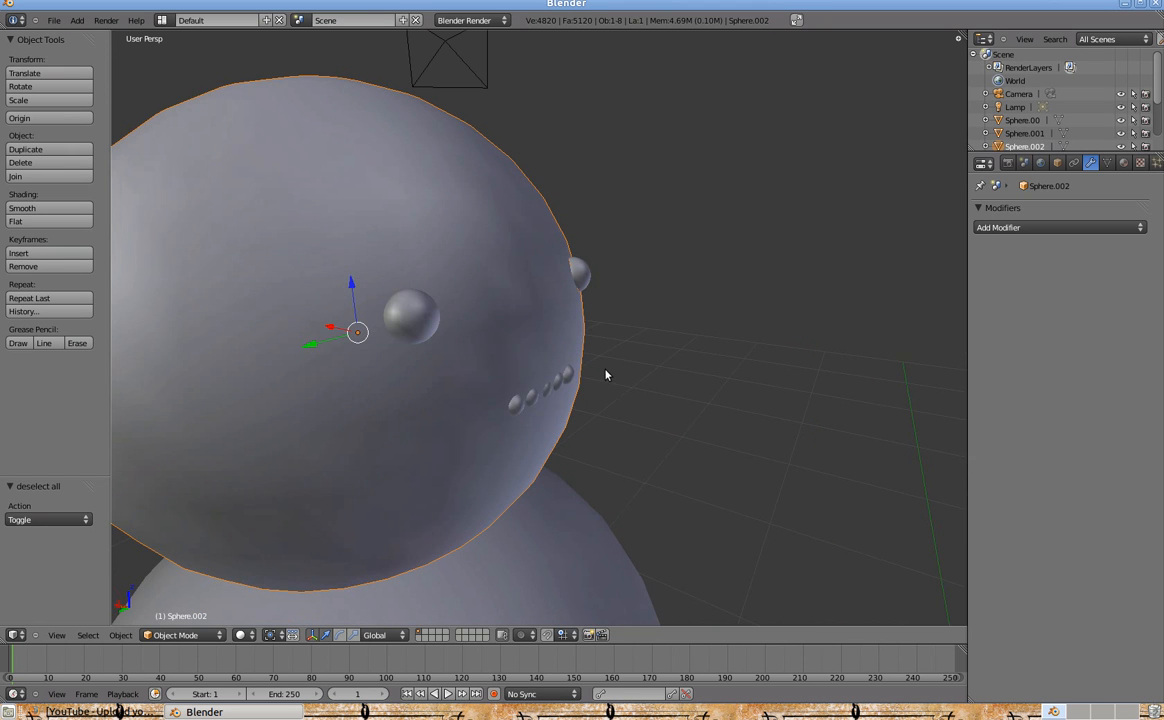
scroll(604, 378, "down", 5)
scroll(598, 374, "up", 4)
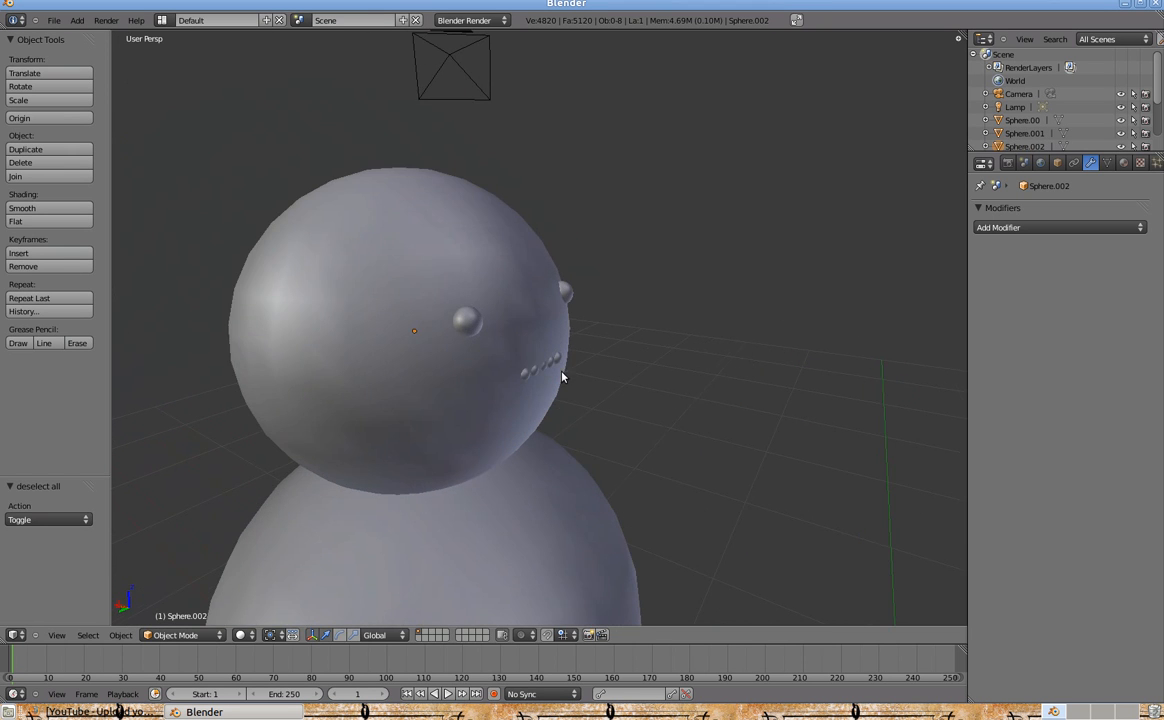
right_click(563, 372)
scroll(560, 385, "up", 2)
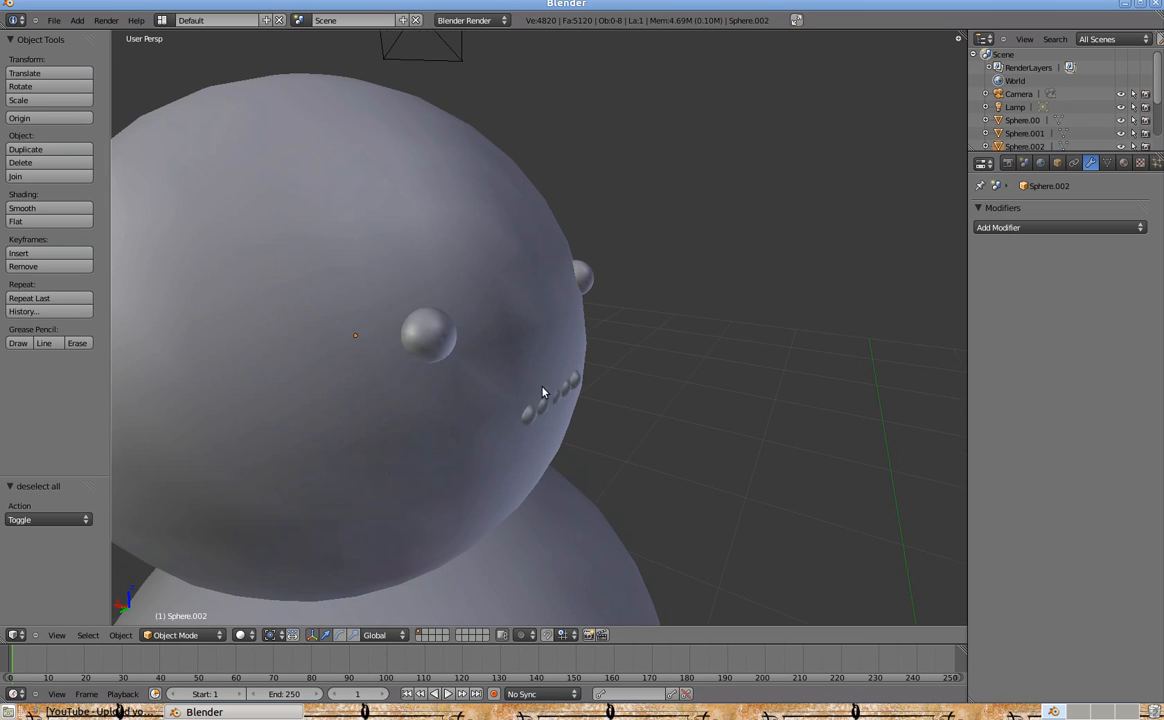
scroll(600, 406, "down", 4)
key("a")
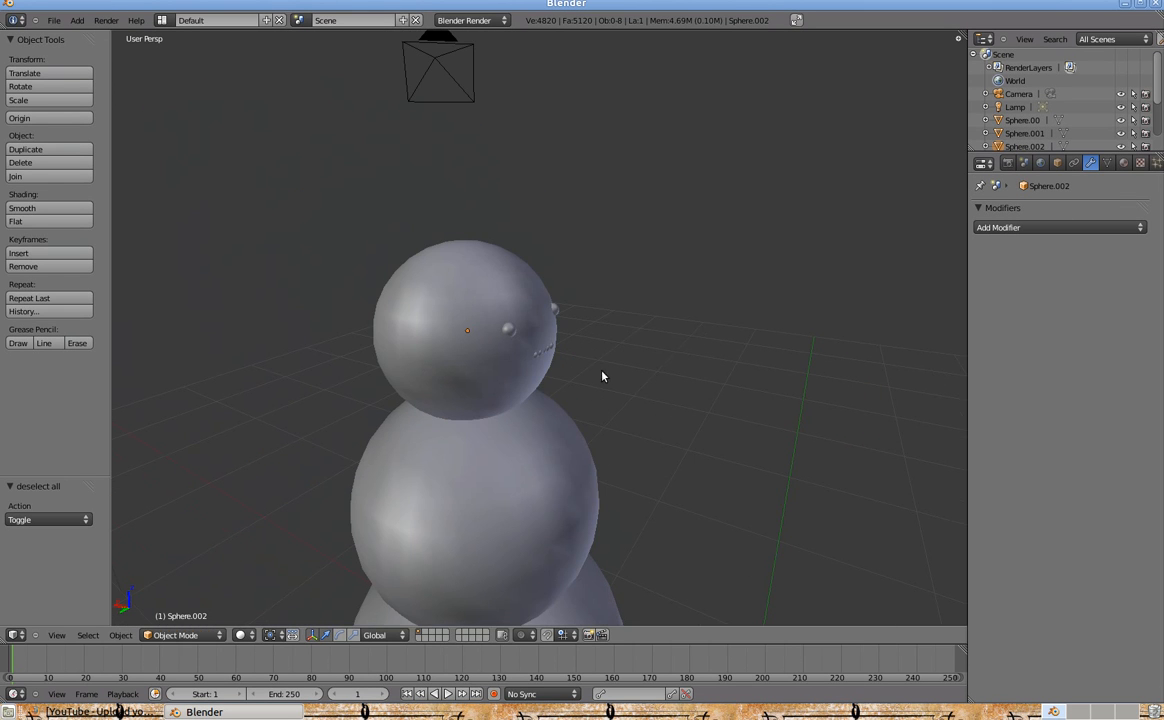
Add a tube mesh and raise it by 2.271 along Z to the height of the head.
key("shift+a")
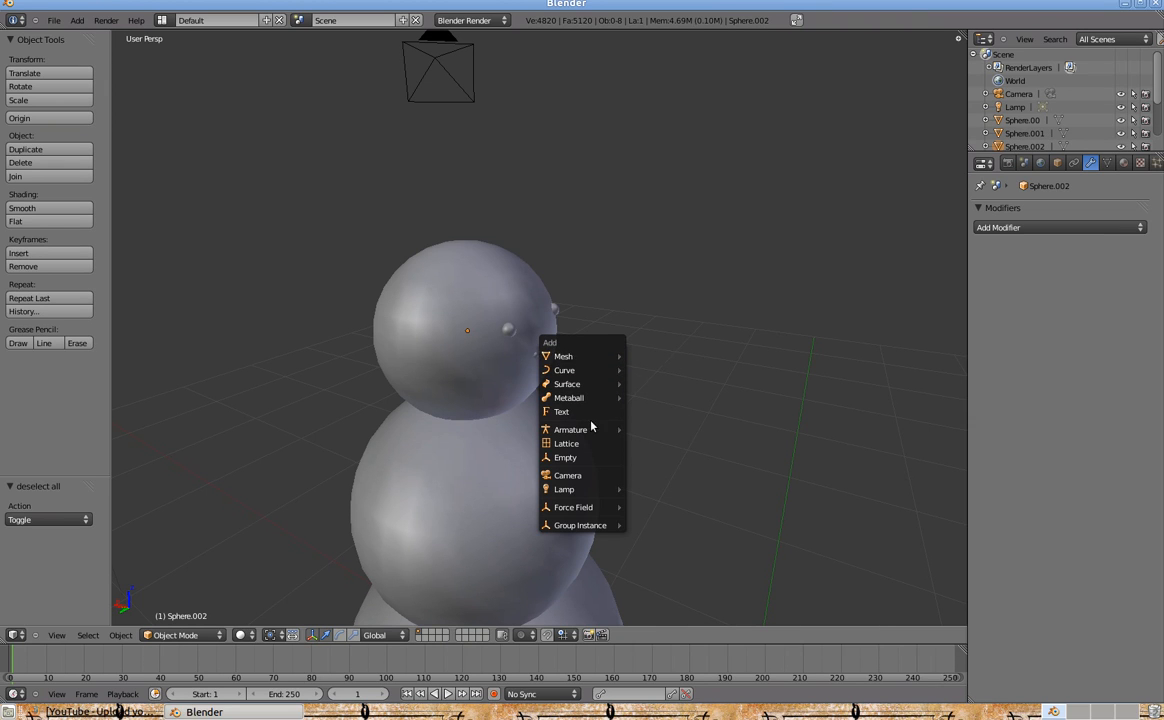
mouse_move(589, 357)
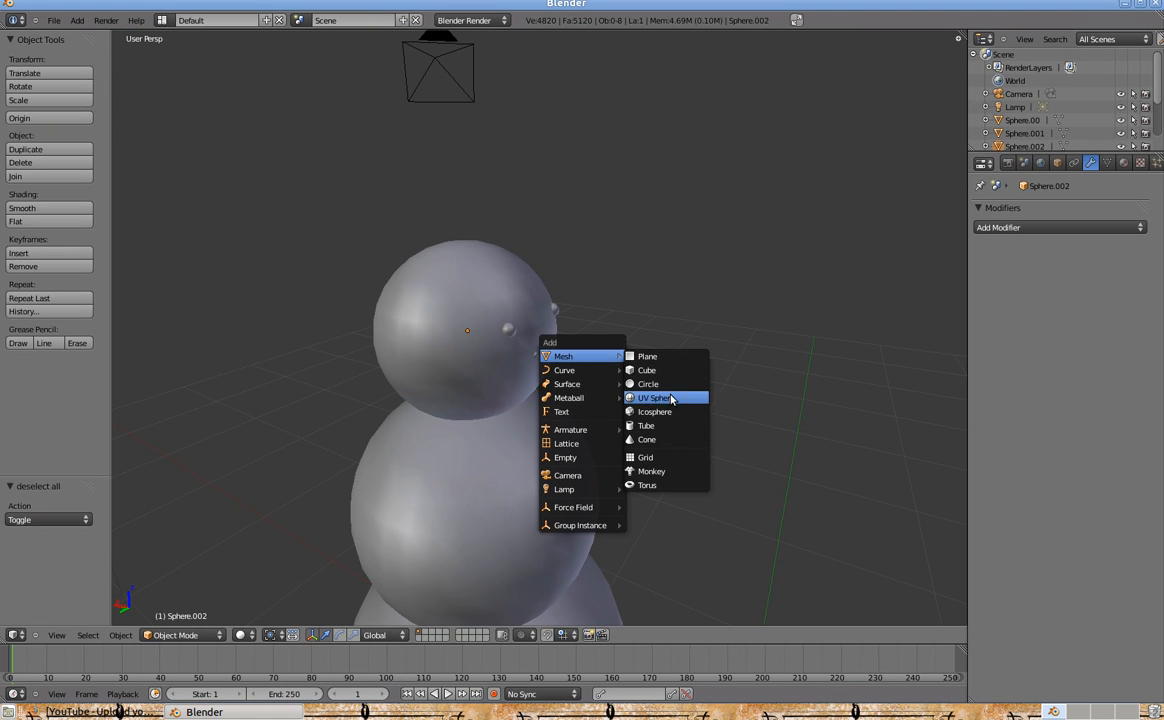
left_click(644, 430)
scroll(585, 398, "up", 1)
scroll(585, 398, "down", 5)
key("g")
key("z")
left_click(668, 254)
scroll(714, 363, "up", 4)
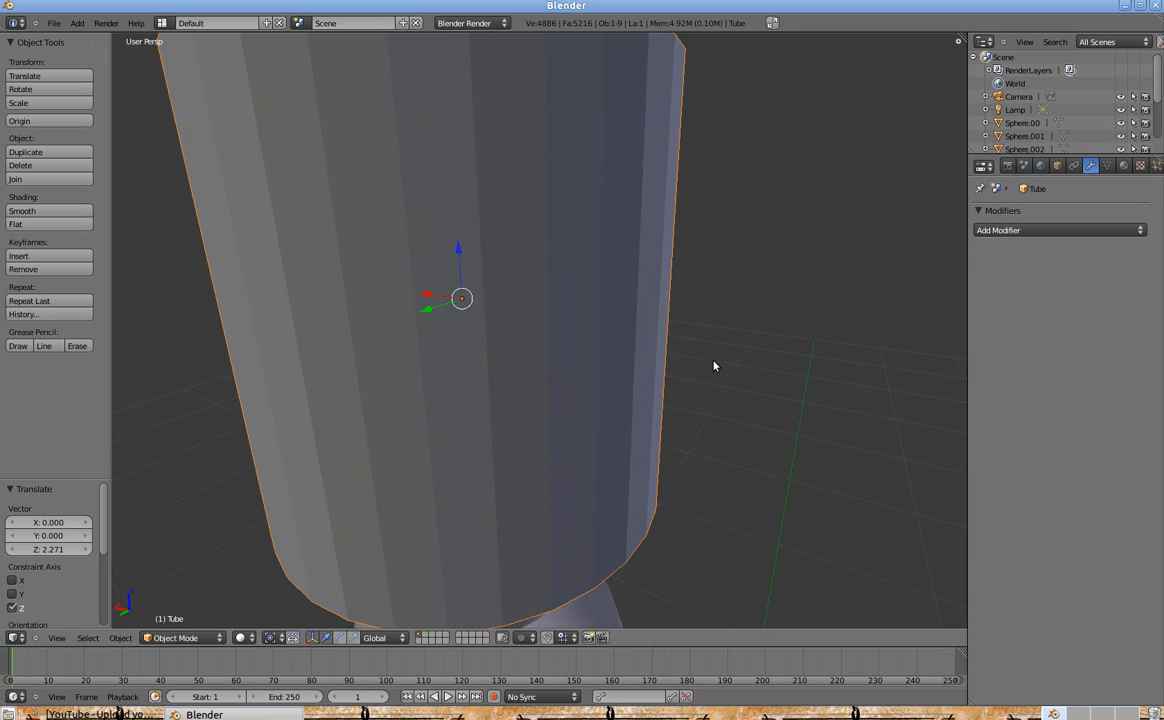
Scale the tube by 0.266 and move it by -0.435 along X to the front of the face.
scroll(714, 366, "down", 5)
key("s")
left_click(520, 337)
key("g")
key("x")
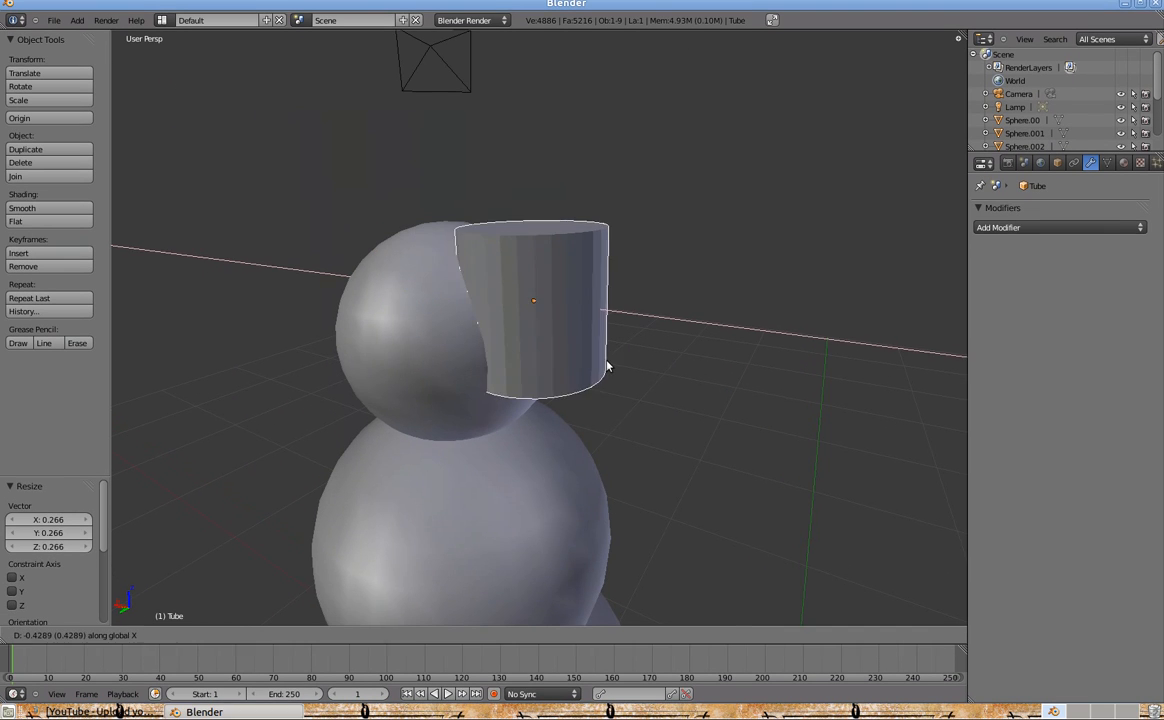
left_click(617, 366)
scroll(650, 364, "up", 3)
key("r")
key("x")
key("Escape")
key("r")
key("y")
key("Escape")
Rotate the tube 90 degrees about Y so it points out of the face.
type("ry")
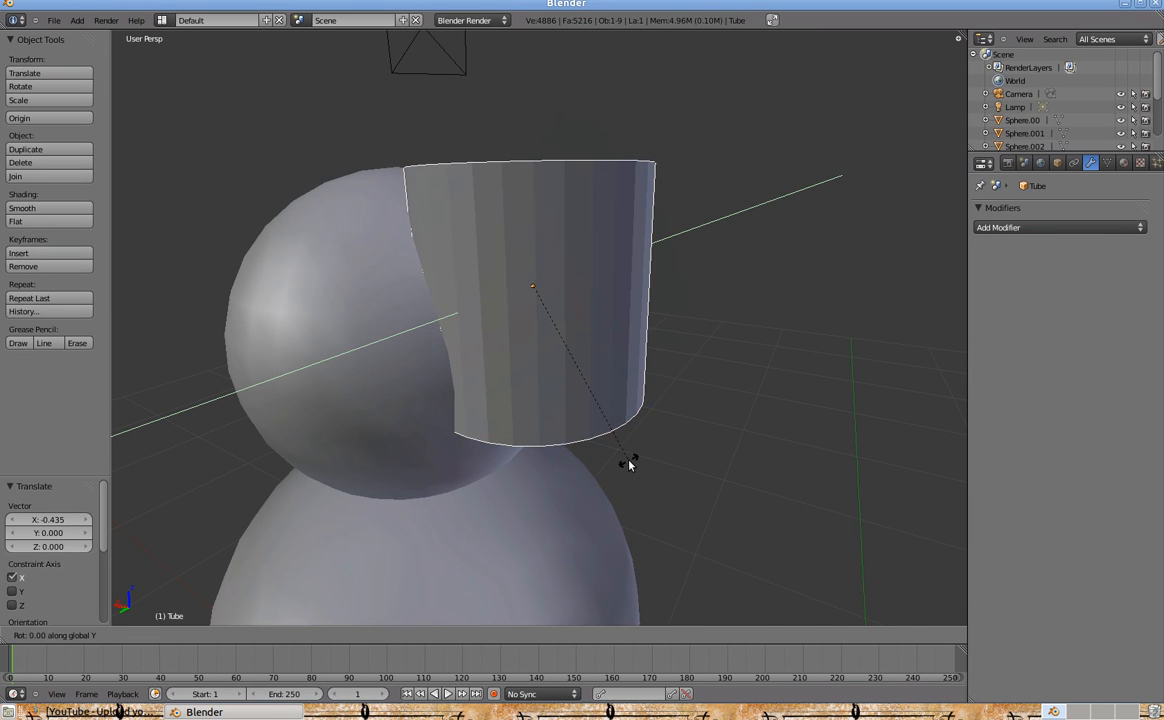
type("90")
key("Return")
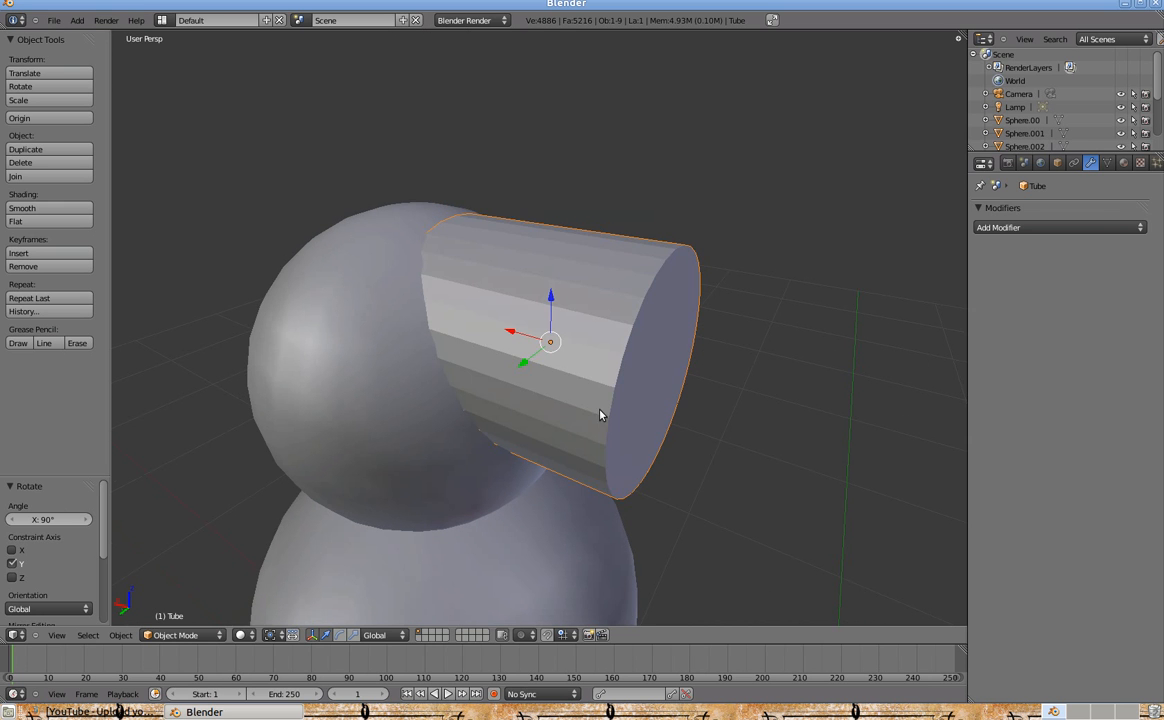
Scale the tube by 0.197 towards the size of a nose and check it from the front.
key("s")
left_click(601, 358)
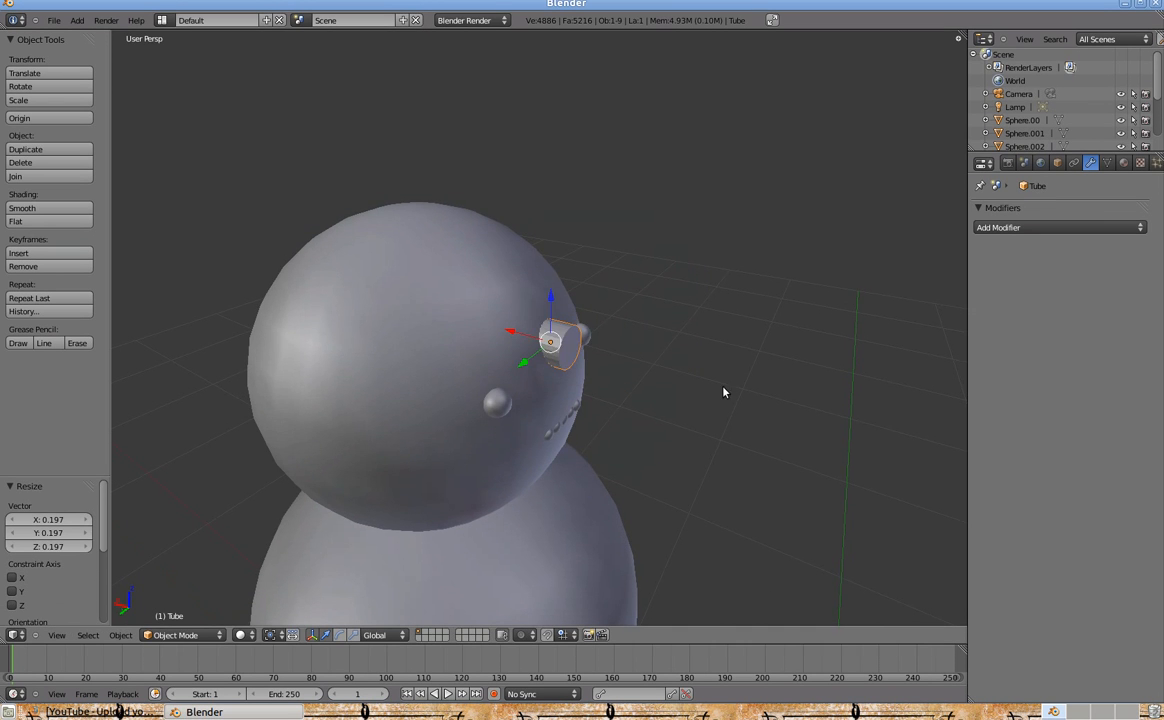
key("KP_Decimal")
middle_click_drag(652, 467, 488, 438)
scroll(488, 438, "down", 9)
scroll(536, 427, "up", 4)
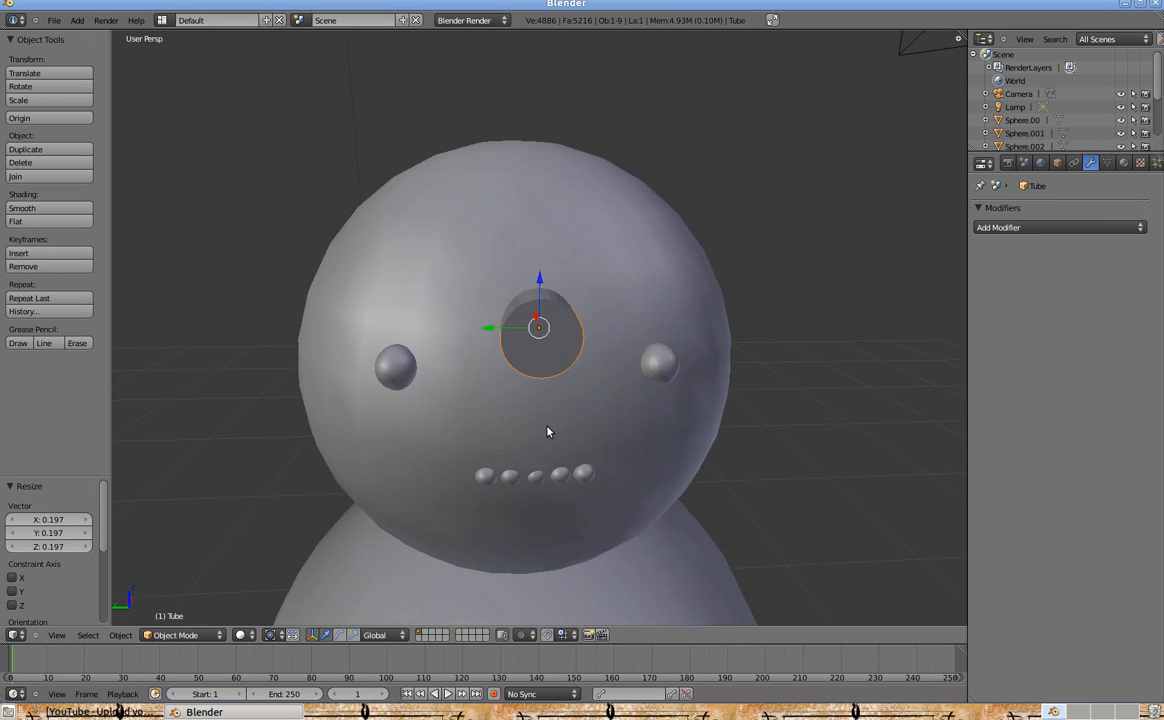
Tilt the nose tube about Y and scale it down further.
middle_click_drag(564, 429, 696, 416)
key("r")
key("y")
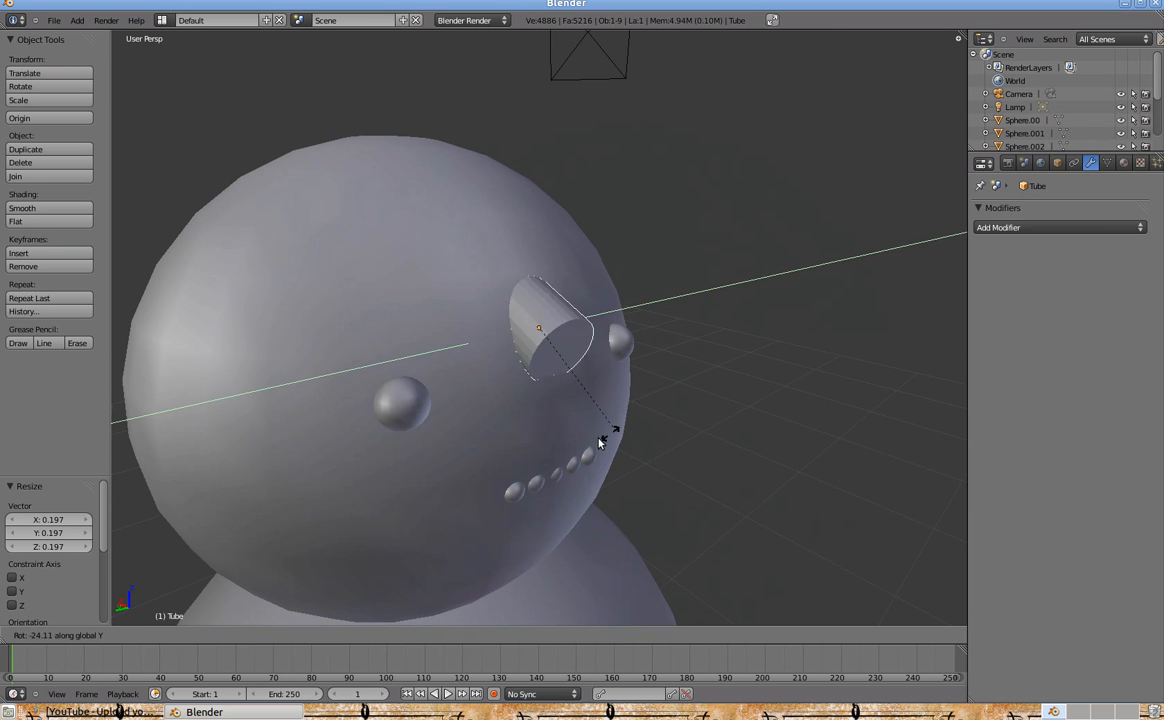
left_click(630, 287)
scroll(630, 287, "up", 2)
scroll(589, 358, "down", 2)
key("s")
left_click(561, 344)
Move the nose tube by -0.088 along Z and outwards along X, between the eyes and the mouth.
key("g")
key("y")
key("z")
left_click(564, 427)
key("g")
key("x")
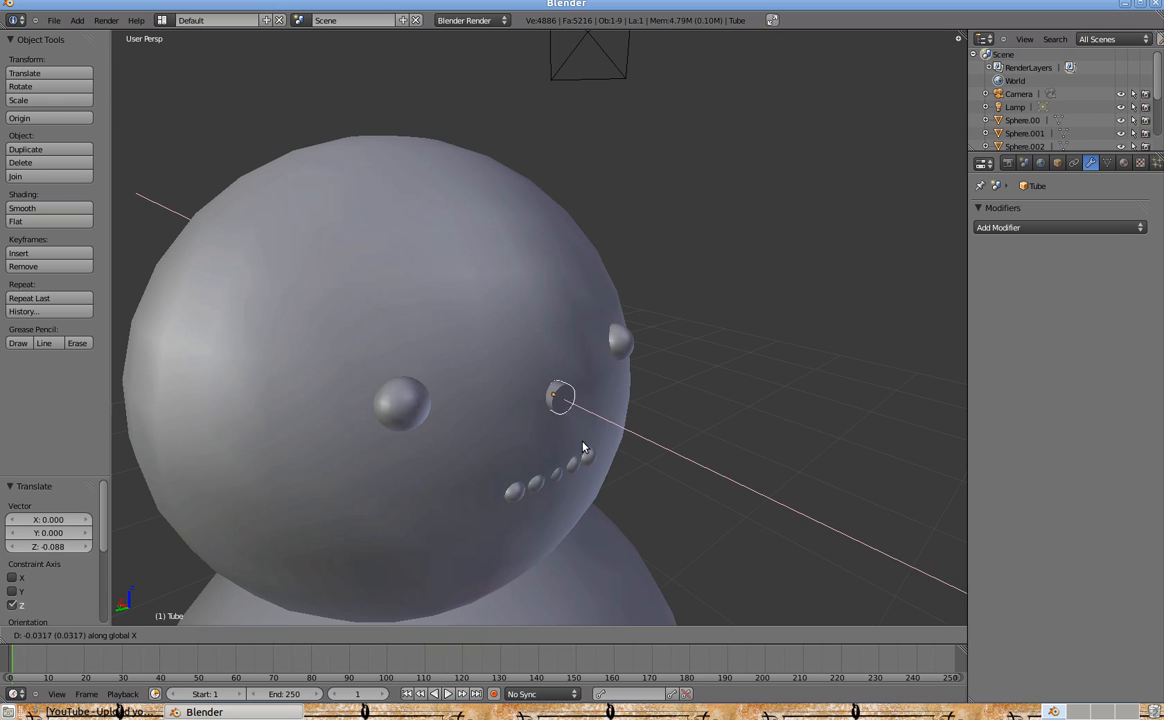
left_click(597, 440)
Scale the nose tube up twice, the second time by 2.079.
key("s")
left_click(846, 463)
scroll(846, 463, "down", 3)
key("s")
left_click(808, 425)
Scale the nose tube down to a small stub on the face and clear the selection.
middle_click_drag(808, 425, 507, 468)
key("s")
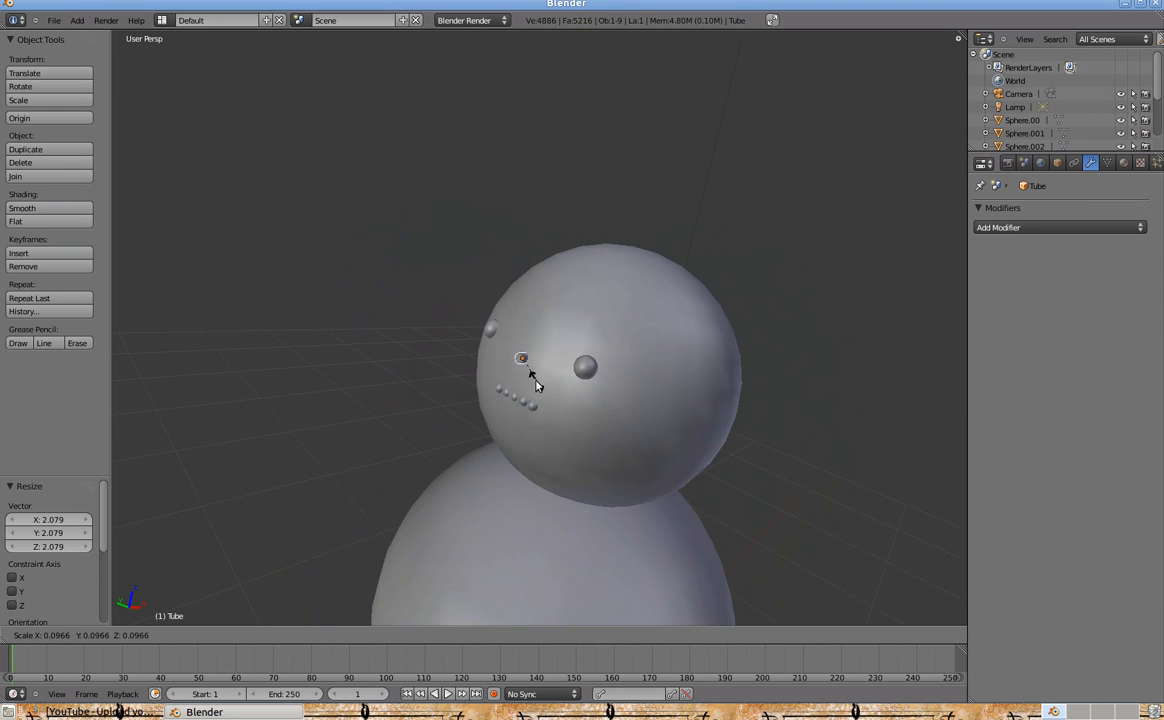
left_click(485, 343)
scroll(429, 404, "up", 7)
middle_click_drag(533, 404, 595, 326, "shift")
scroll(595, 326, "up", 6)
scroll(587, 352, "down", 1)
key("a")
scroll(540, 431, "down", 3)
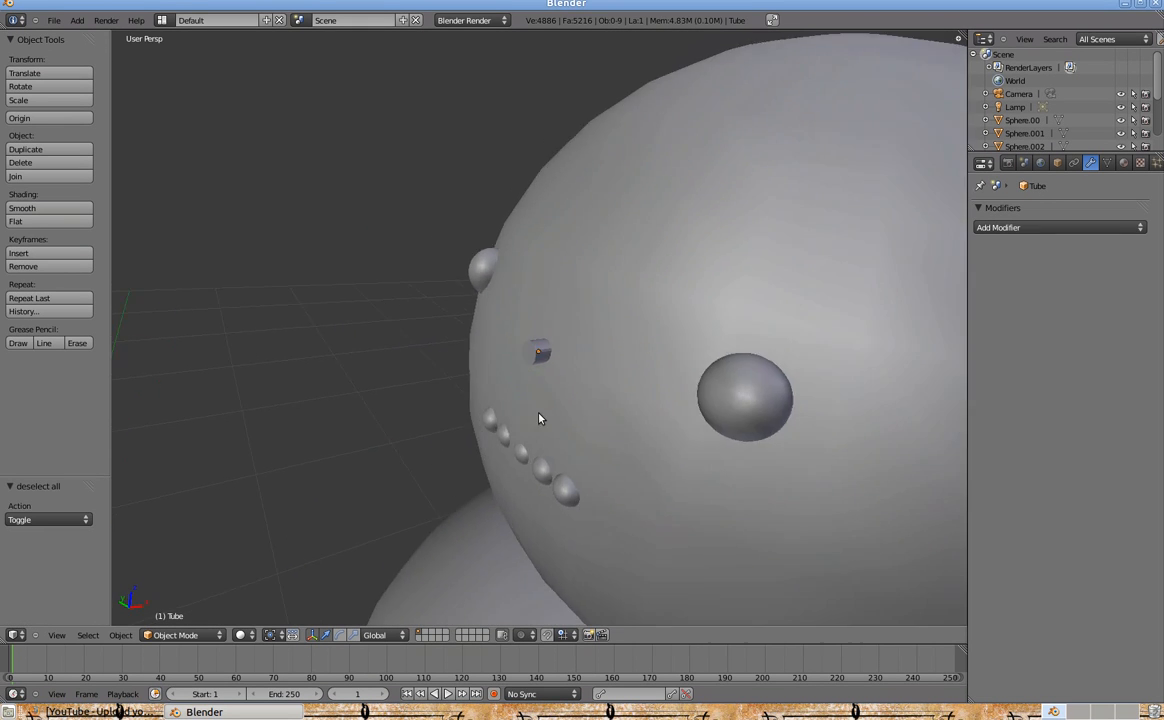
Enter Edit Mode on the nose tube, box-select its outer end and extrude it outward along its normal by about 0.2.
middle_click_drag(515, 418, 837, 411)
right_click(544, 349)
scroll(544, 349, "up", 3)
middle_click_drag(545, 352, 581, 488)
scroll(490, 437, "down", 3)
left_click(210, 636)
left_click(170, 606)
key("b")
left_click_drag(531, 325, 639, 439)
middle_click_drag(639, 439, 340, 361)
mouse_move(551, 367)
middle_mouse_down()
mouse_move(416, 418)
mouse_move(587, 374)
mouse_move(563, 384)
middle_mouse_up()
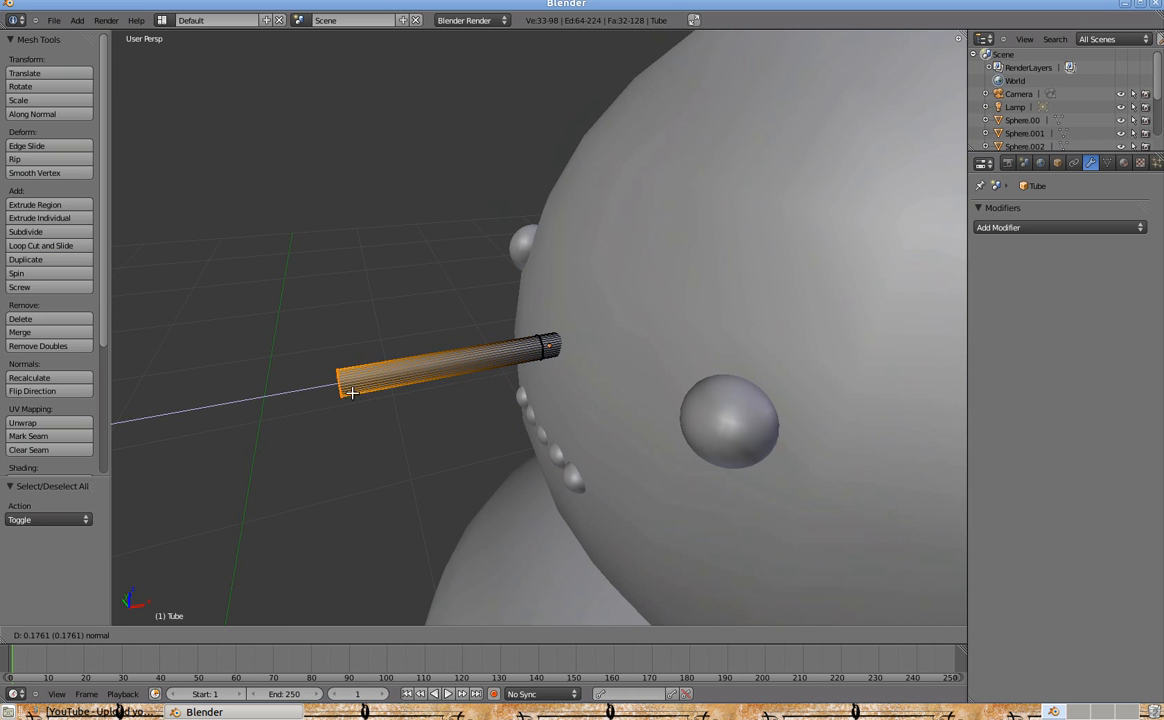
left_click(323, 390)
Scale down the extruded outer end so the nose tapers to a narrow tip.
middle_click_drag(323, 390, 766, 442)
key("s")
right_click(894, 490)
scroll(831, 491, "down", 3)
key("s")
left_click(593, 428)
Box-select the nose tip and move it along X toward the face to shorten the nose.
middle_click_drag(711, 400, 470, 442)
scroll(508, 375, "up", 2)
key("a")
key("b")
left_click_drag(488, 333, 546, 410)
middle_click_drag(546, 410, 532, 436)
key("a")
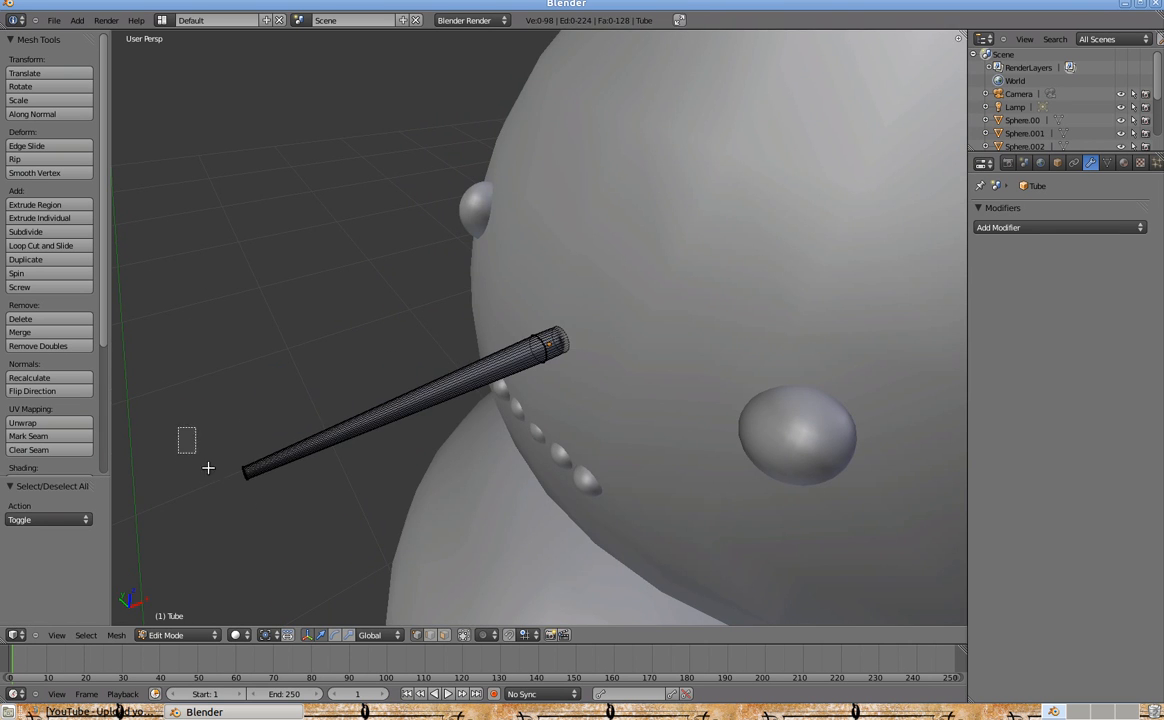
left_click_drag(175, 418, 284, 515)
key("g")
key("x")
left_click(485, 370)
key("a")
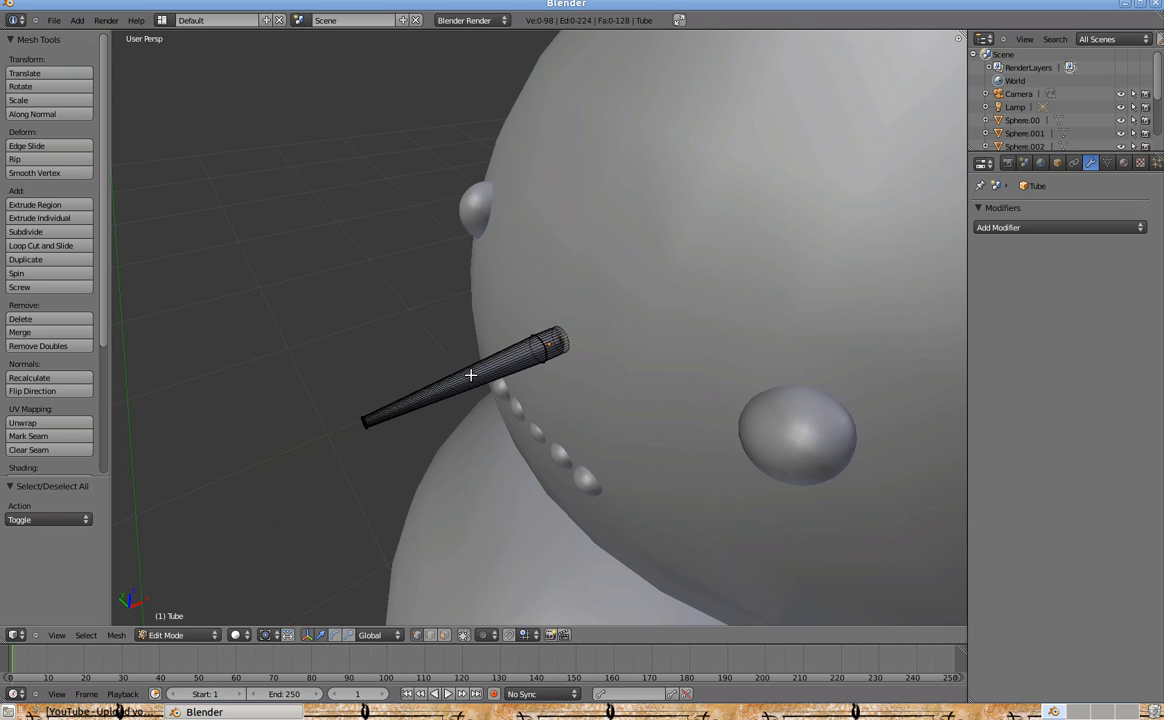
Add a loop cut around the middle of the nose and shift it along Y to make a bend.
left_click(471, 375)
left_click(503, 391)
key("g")
right_click(496, 386)
key("g")
key("y")
left_click(487, 382)
key("a")
Add a second loop cut between the bend and the tip, shift it slightly along Y and clear the selection.
middle_click_drag(479, 395, 488, 439)
scroll(475, 409, "up", 1)
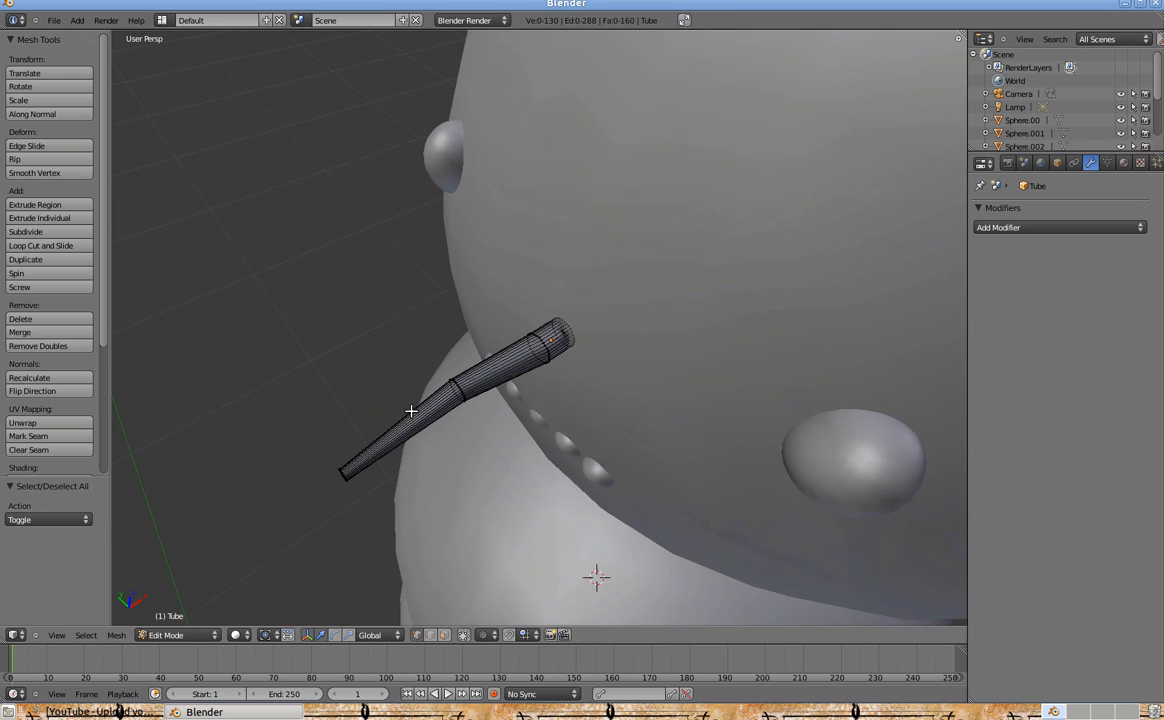
key("r")
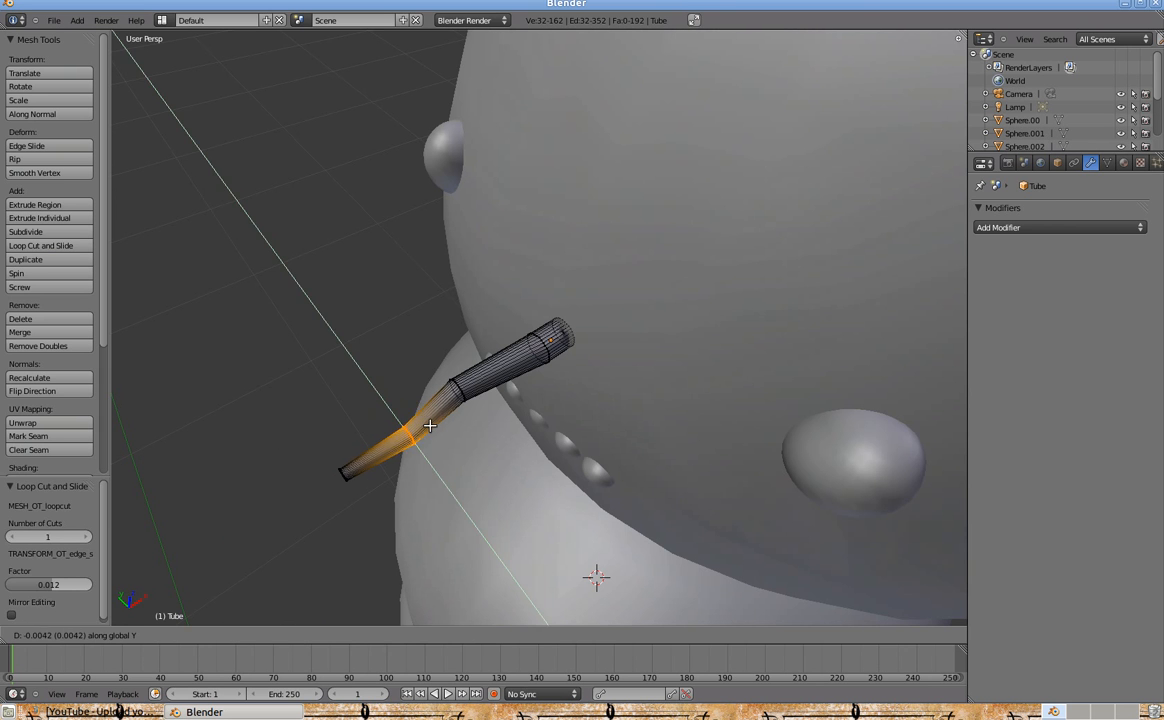
left_click(441, 463)
key("a")
Select the whole nose mesh, scale it up by about 1.66 and return to Object Mode.
middle_click_drag(442, 463, 533, 473)
scroll(533, 473, "down", 8)
middle_click_drag(440, 485, 330, 540)
scroll(527, 543, "up", 3)
key("a")
key("a")
key("s")
left_click(655, 416)
left_click(200, 636)
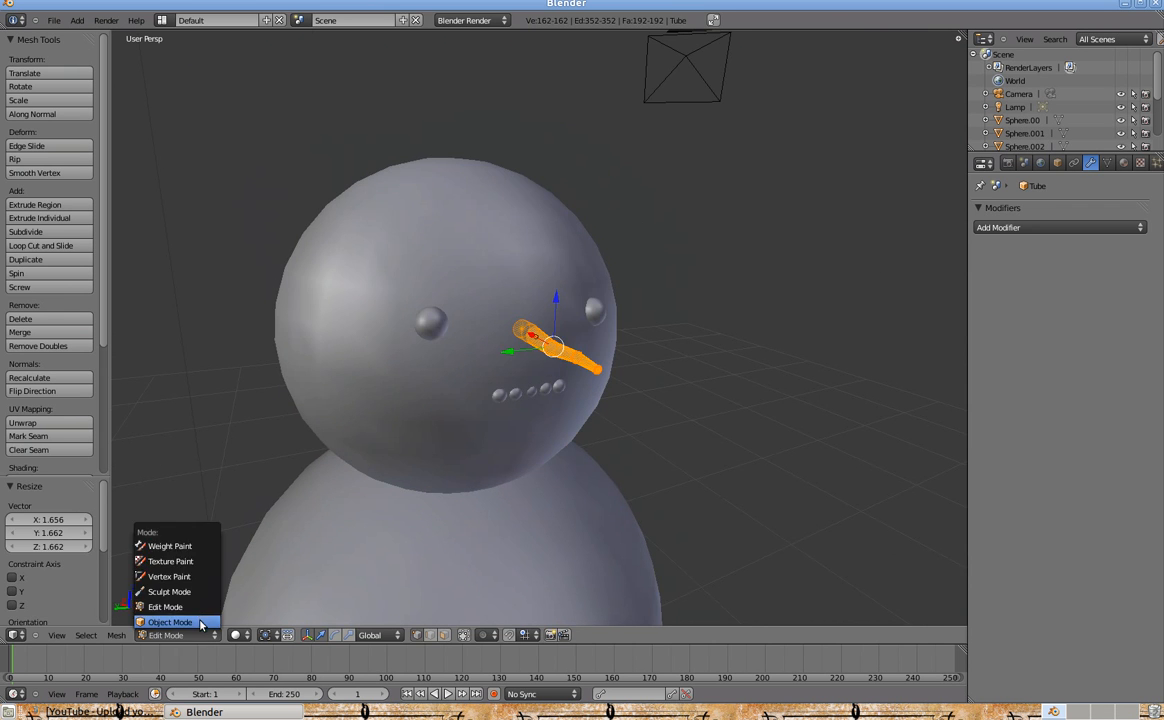
left_click(195, 622)
Reselect the nose tube and apply Shade Smooth to its whole mesh in Edit Mode.
scroll(418, 465, "down", 3)
key("a")
middle_click_drag(418, 465, 557, 430)
scroll(624, 403, "up", 6)
right_click(624, 402)
scroll(624, 401, "up", 3)
left_click(172, 638)
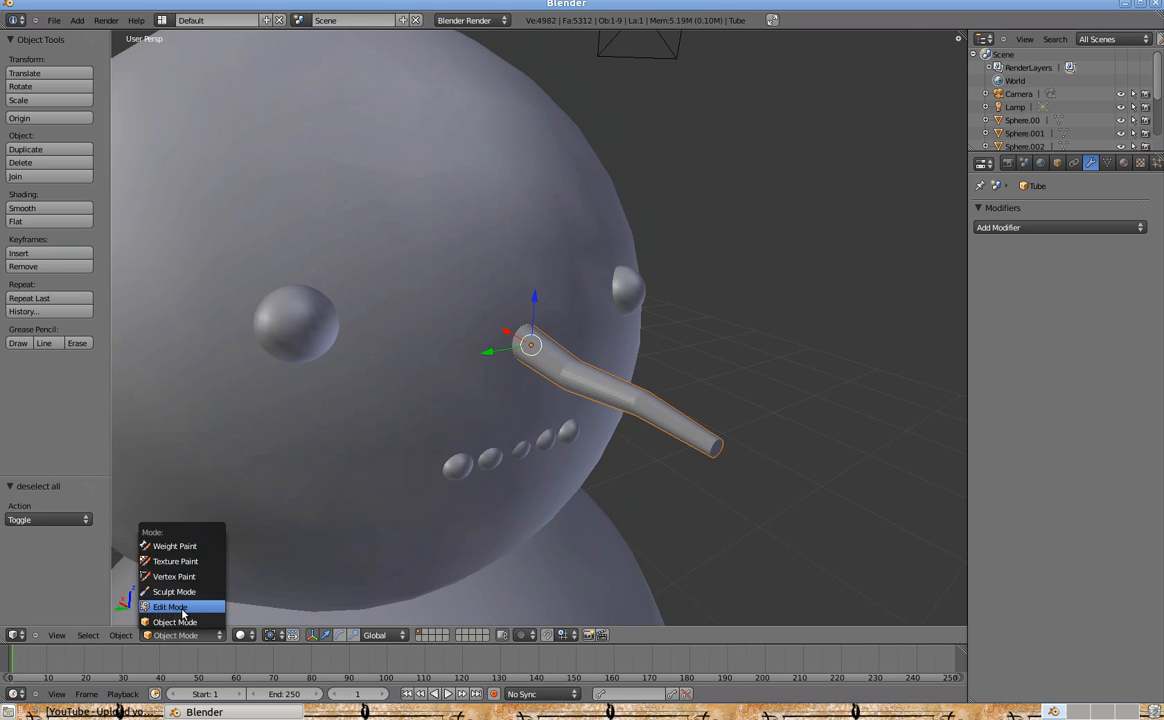
left_click(178, 608)
key("w")
left_click(734, 428)
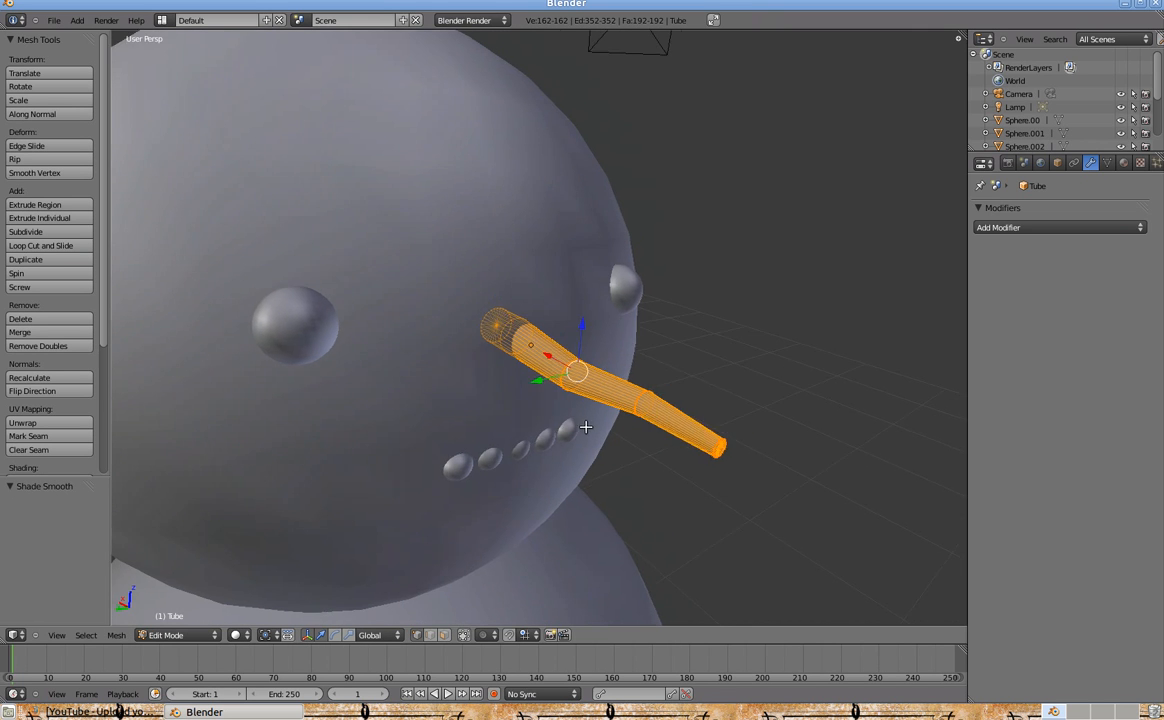
Apply Shade Smooth to the nose mesh once more, deselect it and return to Object Mode.
middle_click_drag(734, 428, 650, 416)
key("w")
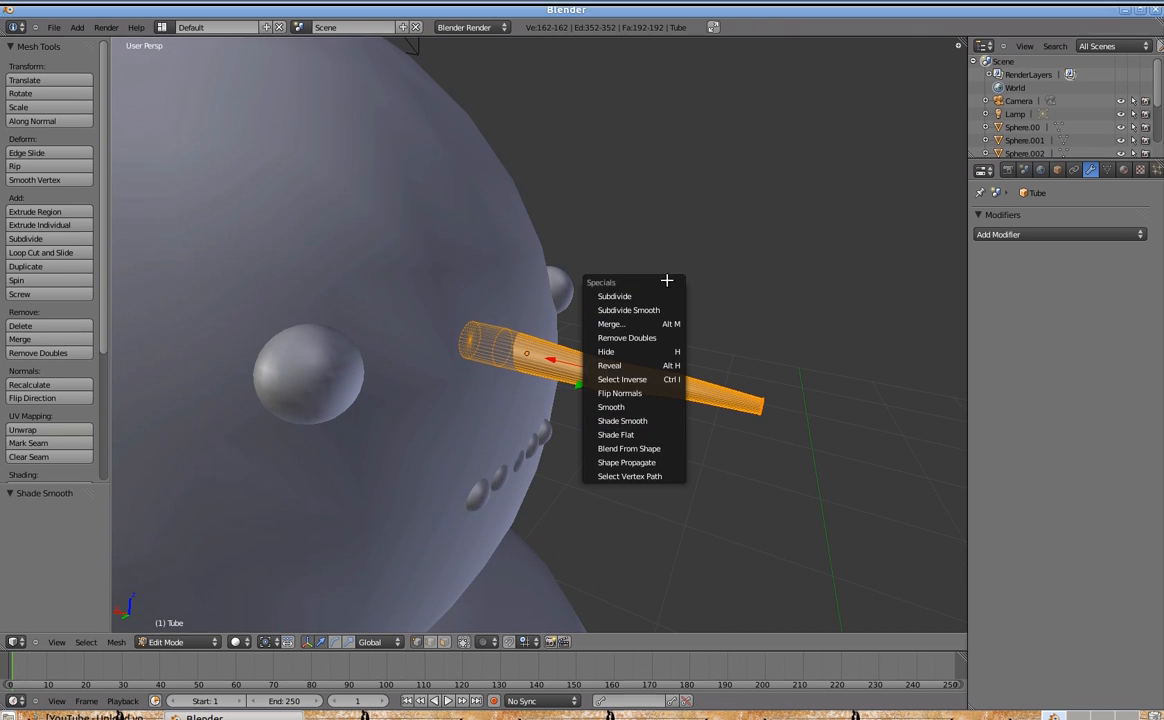
middle_click_drag(670, 282, 776, 357)
key("w")
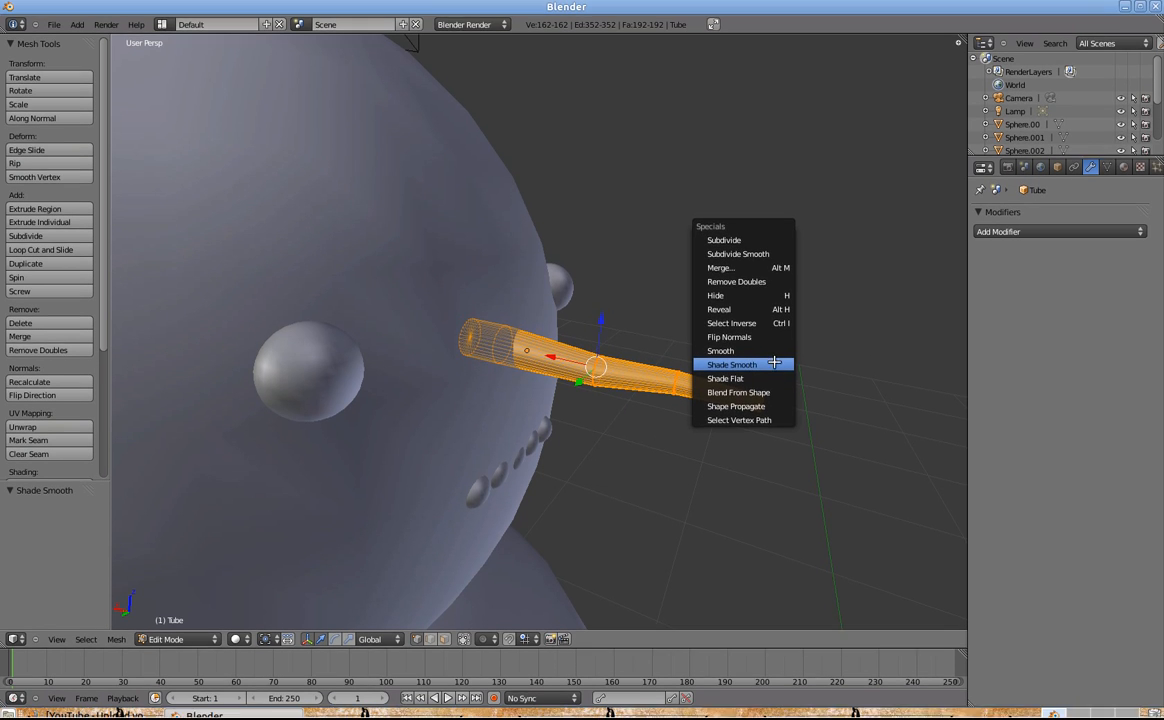
left_click(776, 364)
scroll(665, 374, "down", 7)
scroll(658, 368, "down", 8)
middle_click_drag(538, 398, 300, 385)
scroll(408, 457, "up", 6)
key("a")
middle_click_drag(490, 440, 634, 423)
scroll(634, 423, "up", 2)
left_click(175, 635)
left_click(170, 622)
Examine the snowman and the bent nose from several sides.
scroll(388, 419, "down", 5)
scroll(643, 453, "up", 5)
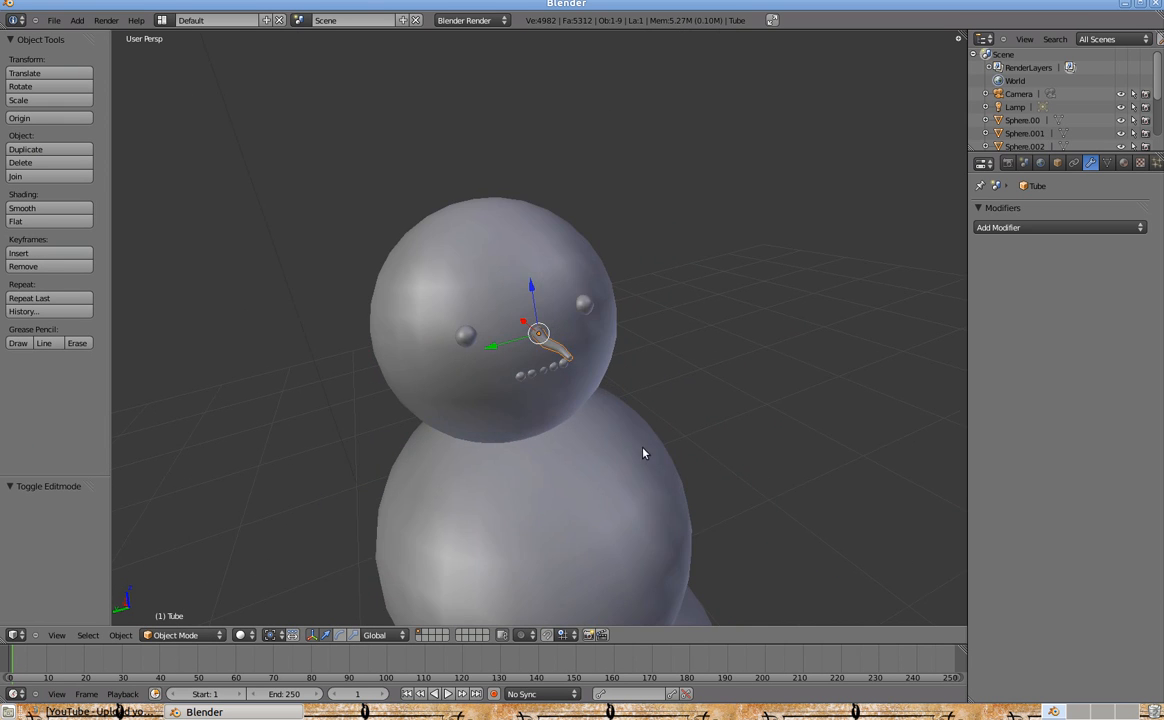
middle_click_drag(643, 453, 437, 483)
scroll(550, 525, "down", 2)
middle_click_drag(552, 498, 584, 466)
middle_click_drag(382, 471, 603, 408)
scroll(603, 395, "up", 2)
key("a")
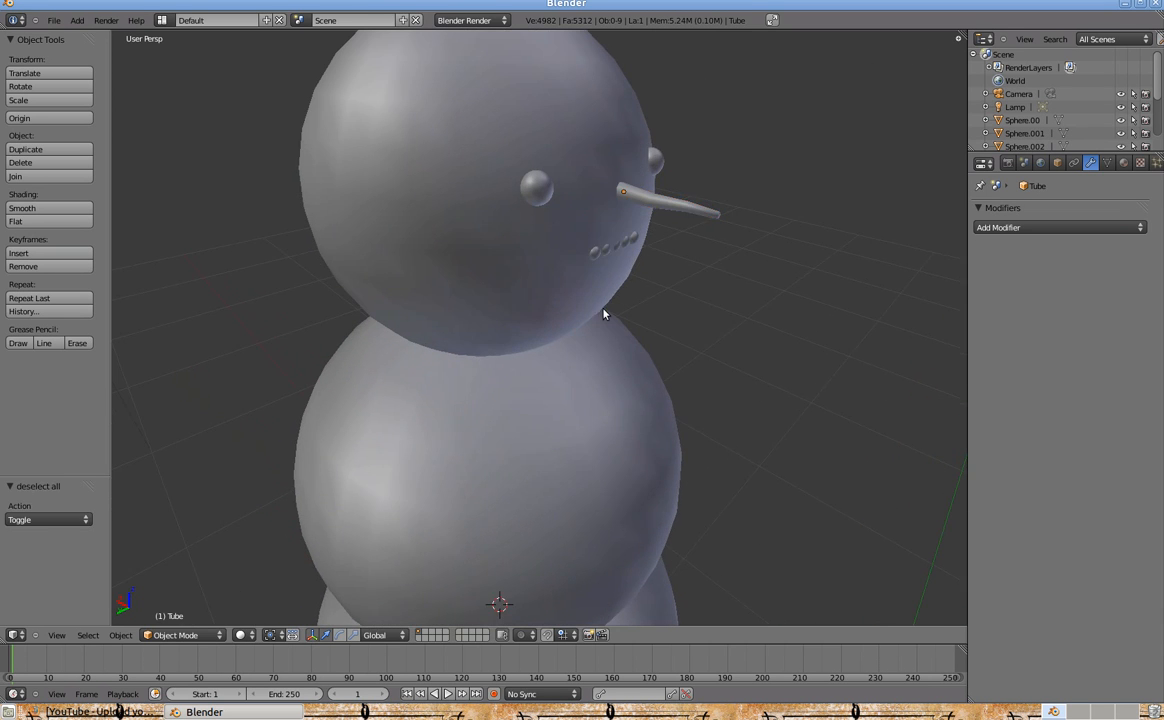
scroll(597, 347, "up", 1)
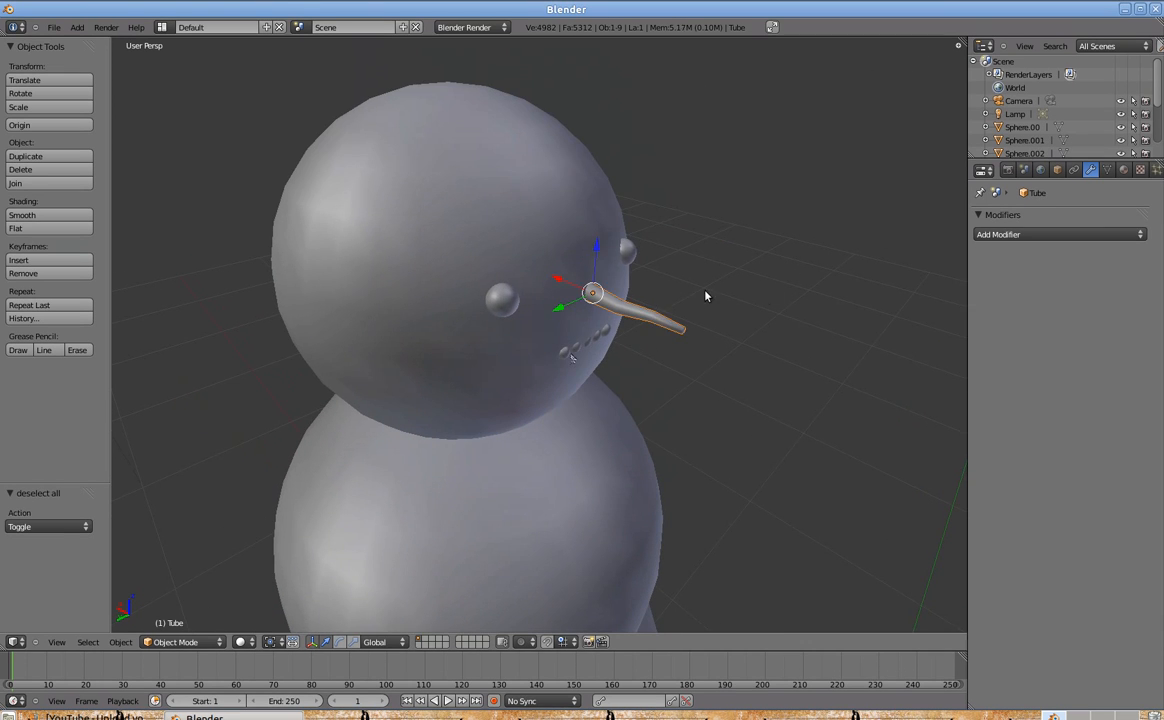
key("r")
key("z")
right_click(715, 358)
Inspect how the nose sits on the head, close up and from farther away.
scroll(718, 372, "up", 3)
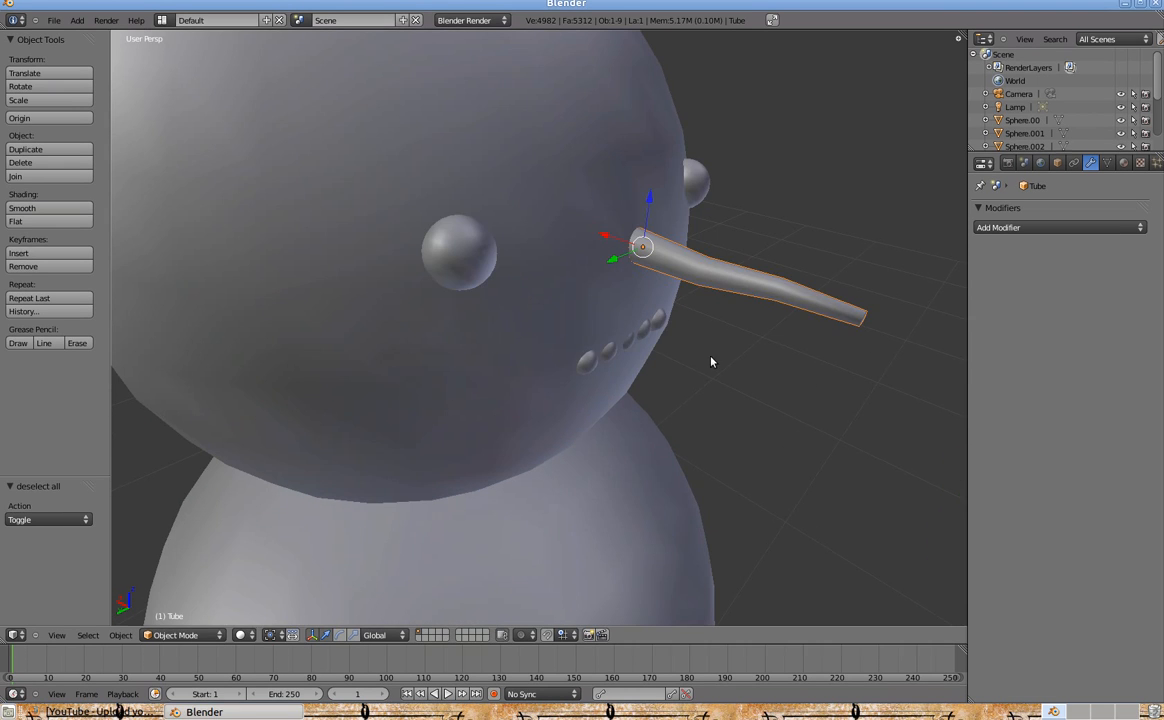
middle_click_drag(601, 315, 592, 343, "shift")
right_click(480, 341)
key("a")
scroll(661, 410, "down", 8)
middle_click_drag(638, 464, 512, 434)
scroll(512, 434, "up", 6)
middle_click_drag(601, 366, 672, 398)
Duplicate the nose tube and move the copy 0.662 along Y.
right_click(671, 358)
scroll(647, 380, "up", 3)
middle_click_drag(455, 447, 486, 452)
scroll(499, 437, "down", 7)
scroll(486, 429, "up", 4)
scroll(516, 468, "down", 6)
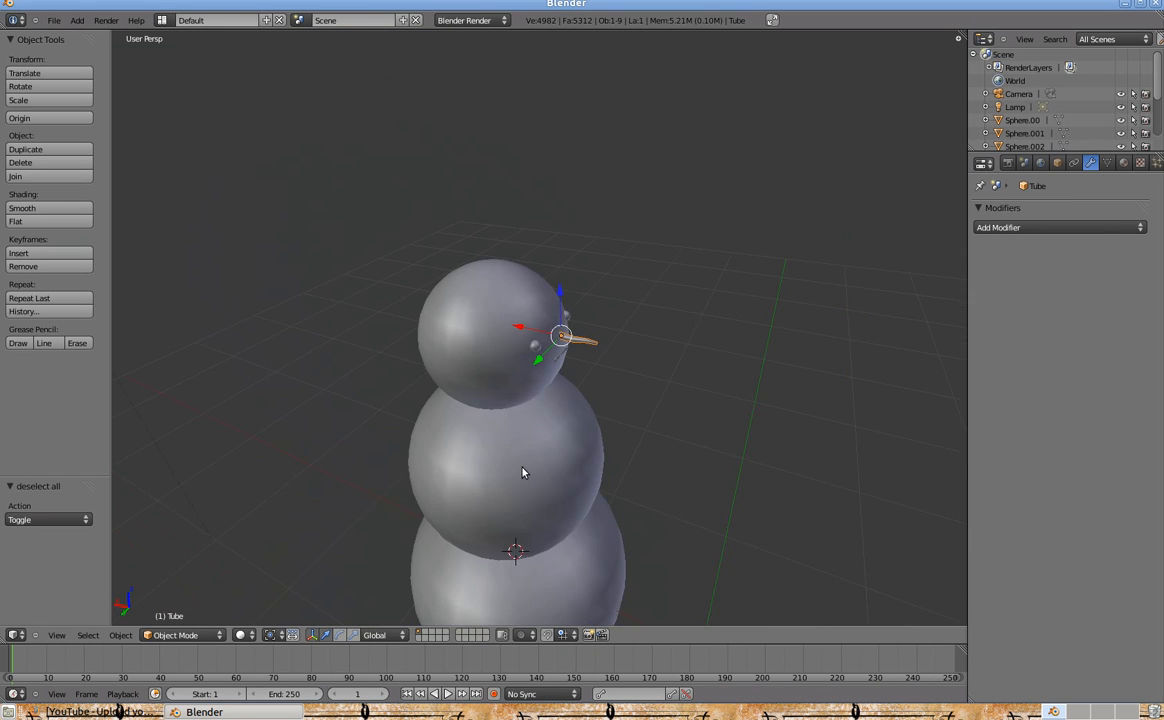
scroll(516, 468, "up", 4)
middle_click_drag(540, 346, 548, 446, "shift")
scroll(548, 446, "down", 2)
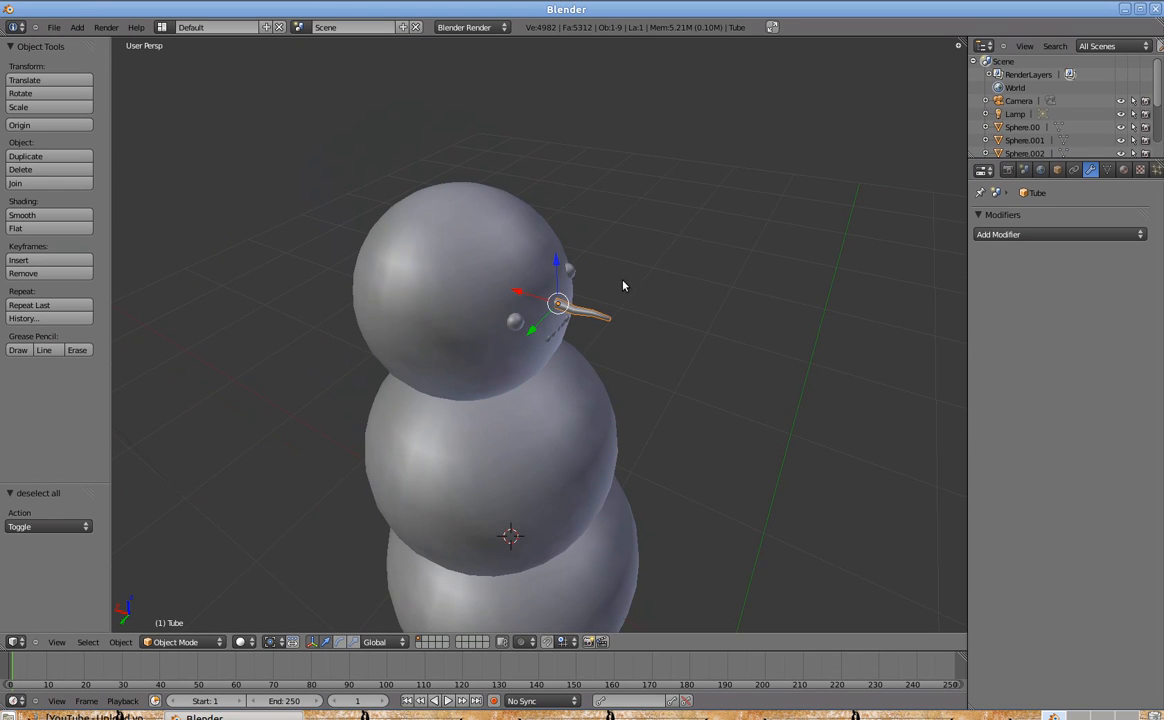
key("shift+d")
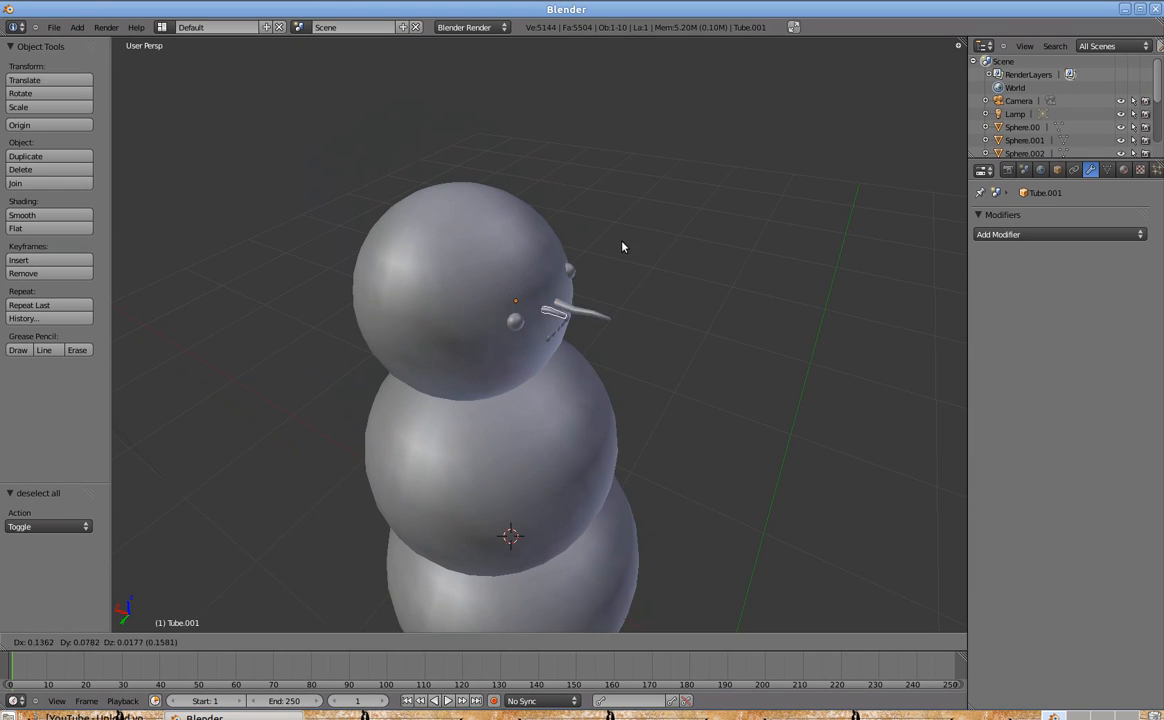
left_click(624, 247)
key("g")
key("x")
key("y")
left_click(409, 356)
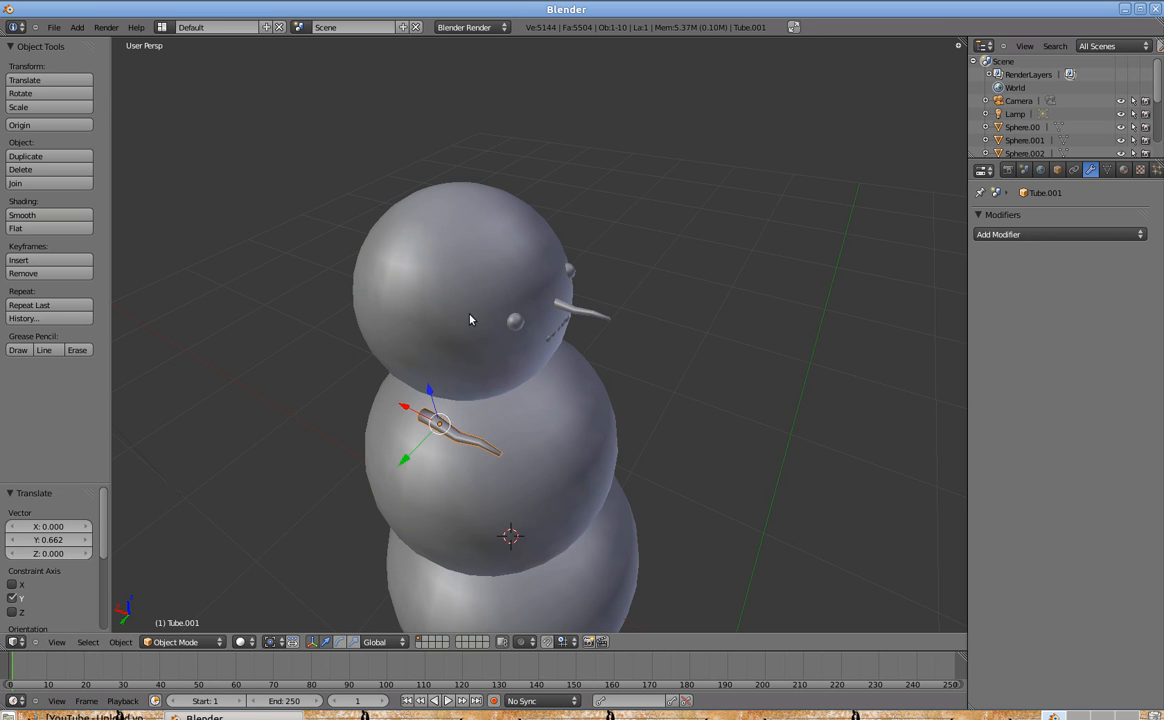
Rotate the duplicated tube about Z so it points sideways from the body as an arm.
middle_click_drag(673, 220, 634, 351)
scroll(634, 351, "down", 2)
key("r")
key("z")
left_click(488, 488)
Move the arm tube by -0.726 along Z, then by 0.351 and 0.101 along X, beside the middle sphere.
middle_click_drag(488, 488, 412, 293)
key("g")
key("z")
left_click(416, 398)
key("g")
key("x")
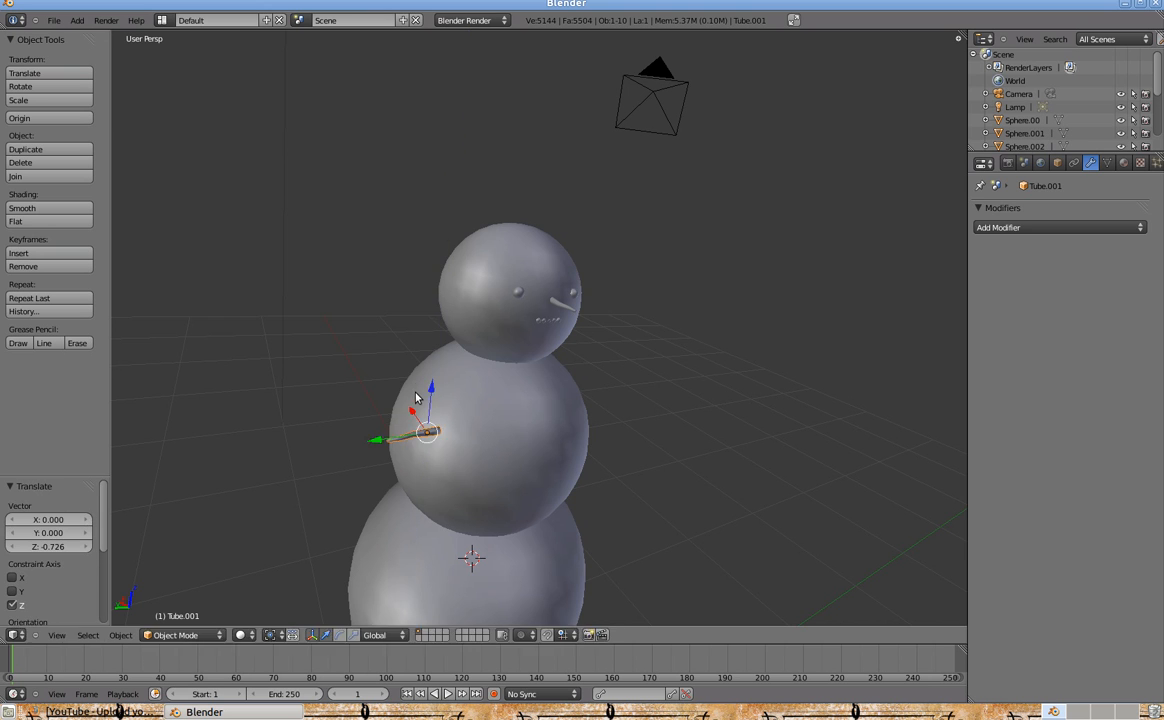
left_click(395, 370)
middle_click_drag(395, 370, 553, 469)
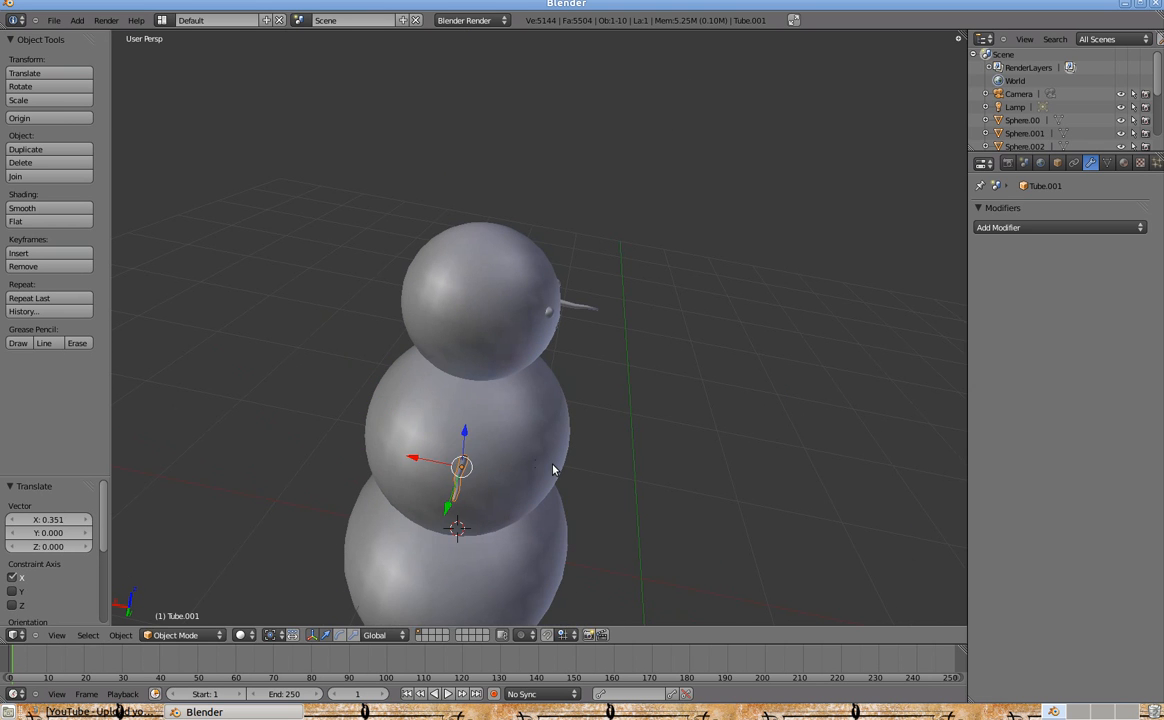
left_click(545, 450)
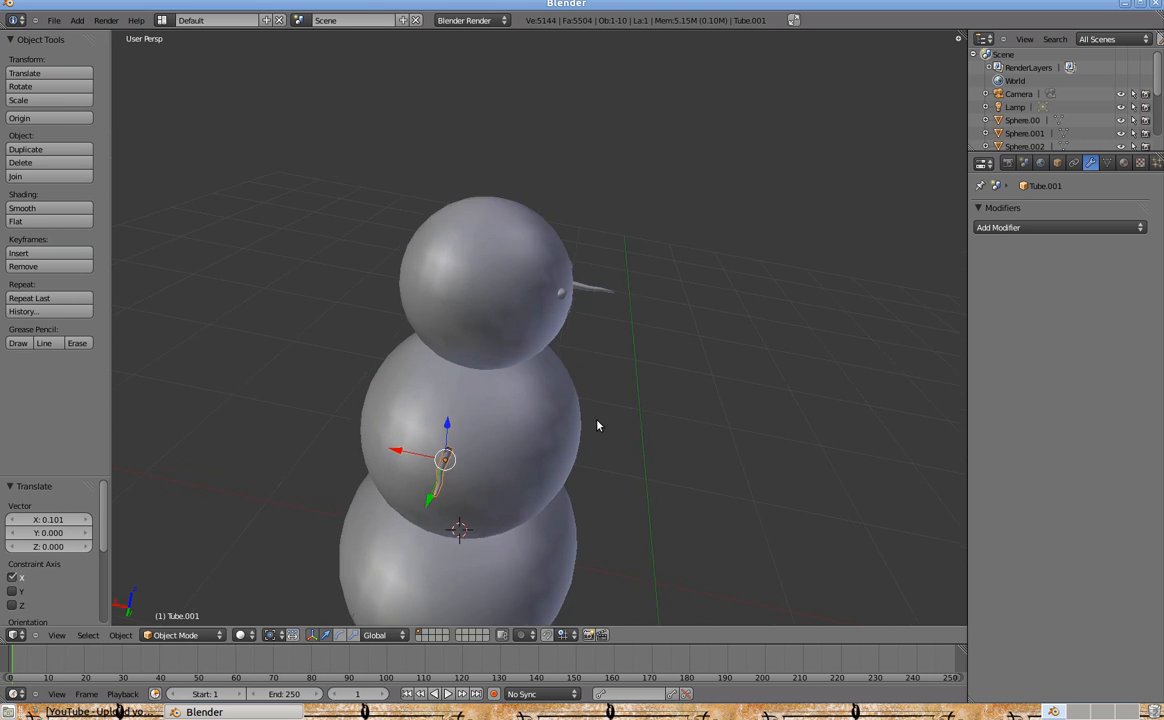
Move the arm tube outward along Y so it sticks out of the middle sphere's side, and clear the selection.
key("KP_Decimal")
scroll(652, 408, "down", 4)
scroll(652, 408, "up", 5)
middle_click_drag(652, 408, 685, 455, "shift")
key("g")
key("y")
left_click(642, 408)
scroll(642, 400, "down", 6)
key("a")
Reselect the arm tube on the middle sphere and scale it up to arm size.
middle_click_drag(540, 398, 535, 408, "shift")
scroll(520, 390, "up", 3)
right_click(494, 362)
middle_click_drag(639, 457, 577, 444, "shift")
scroll(577, 444, "down", 2)
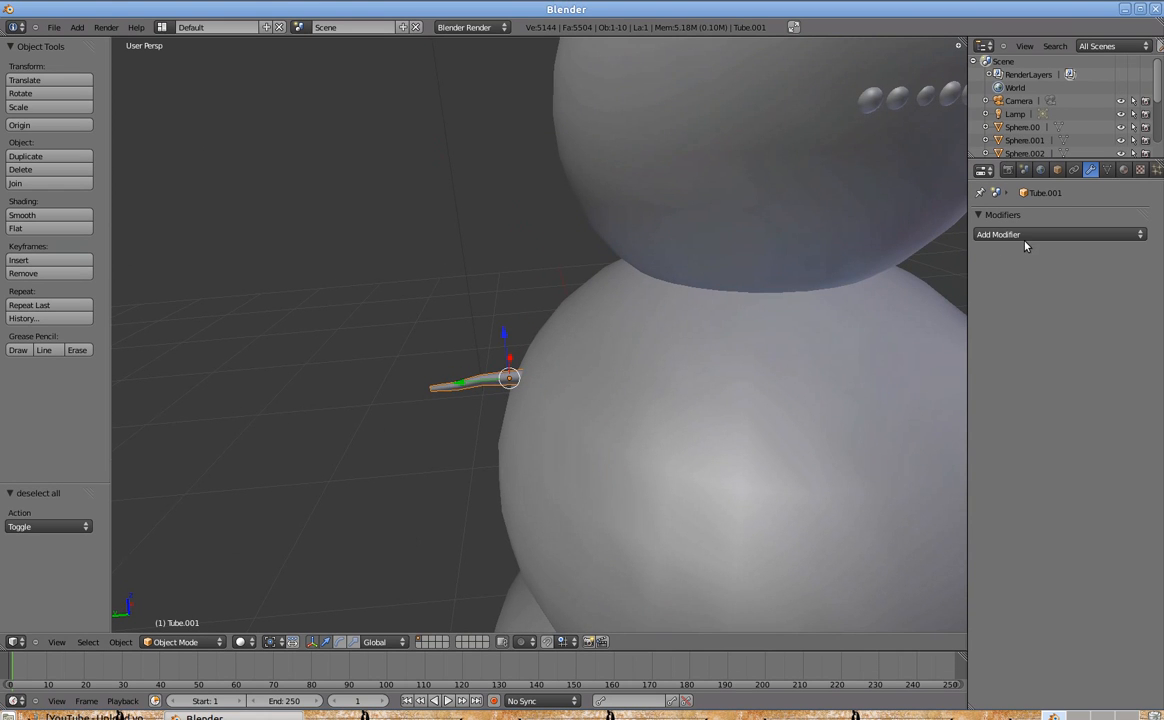
scroll(587, 376, "down", 4)
scroll(615, 370, "up", 3)
key("s")
left_click(688, 378)
Reposition the enlarged arm freely against the side of the middle sphere and clear the selection.
key("g")
key("x")
right_click(662, 381)
key("g")
left_click(655, 379)
scroll(657, 379, "down", 2)
key("a")
Edit the arm tube's mesh and scale down the two vertex rings at its body end to taper it.
middle_click_drag(565, 384, 585, 388)
scroll(540, 380, "up", 3)
right_click(490, 374)
left_click(198, 634)
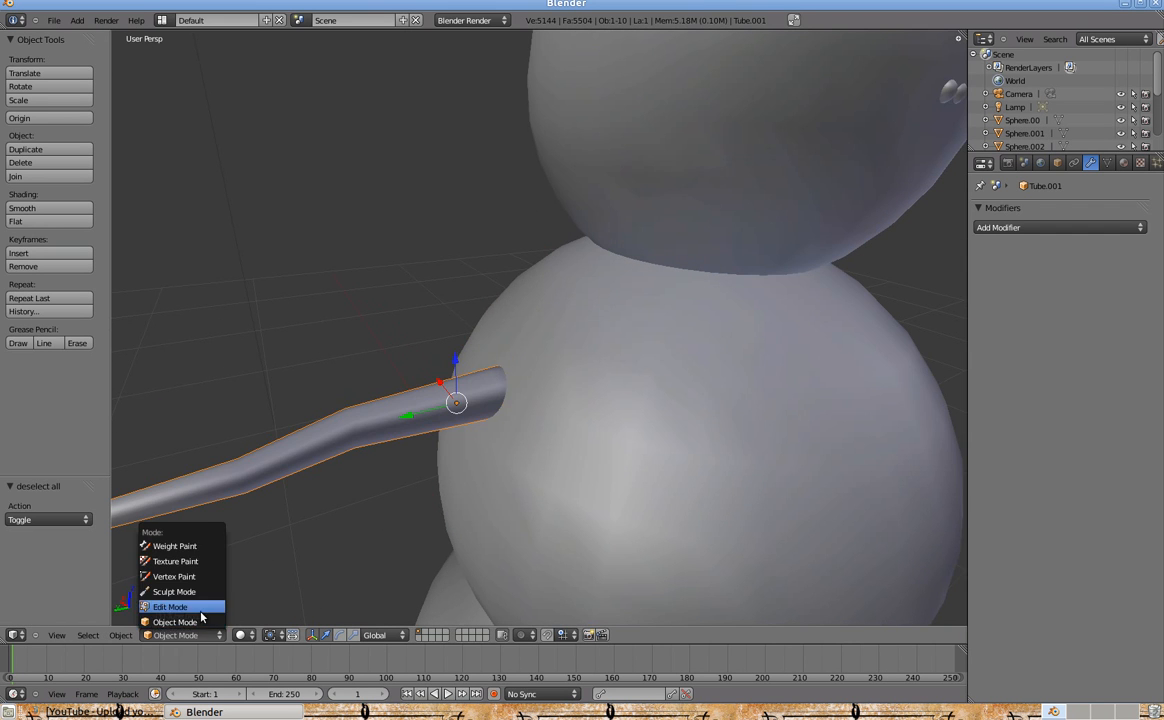
left_click(170, 606)
key("a")
key("a")
key("b")
left_click_drag(509, 344, 570, 414)
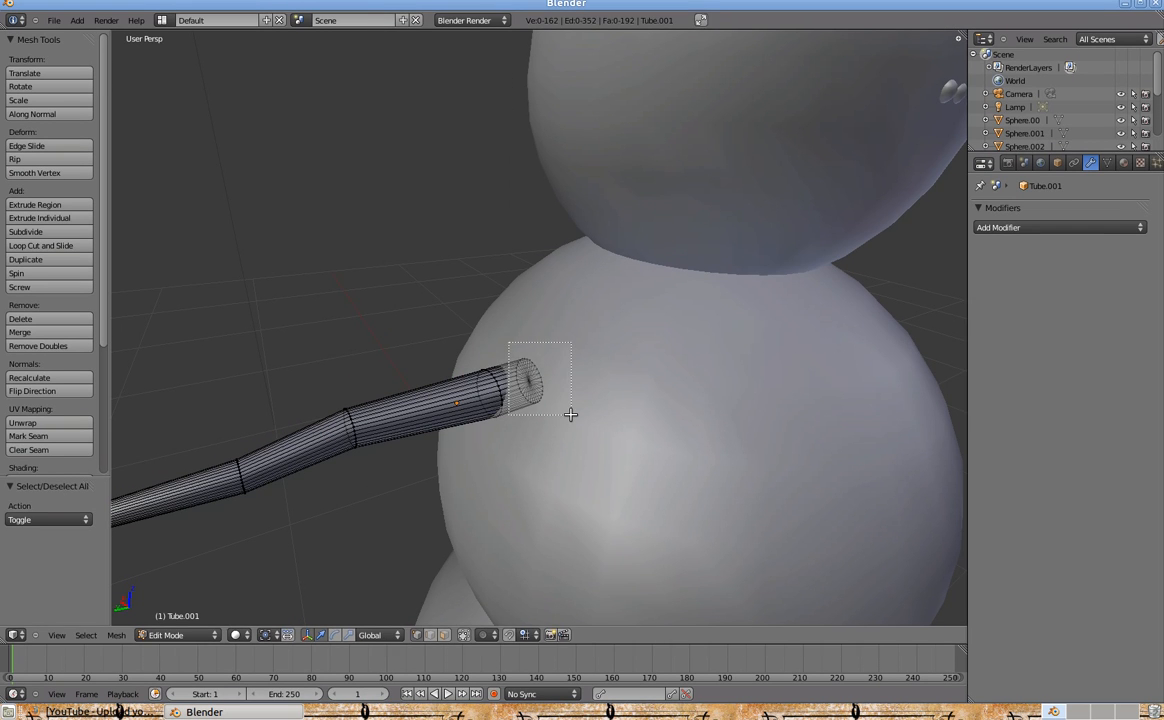
left_click(477, 374)
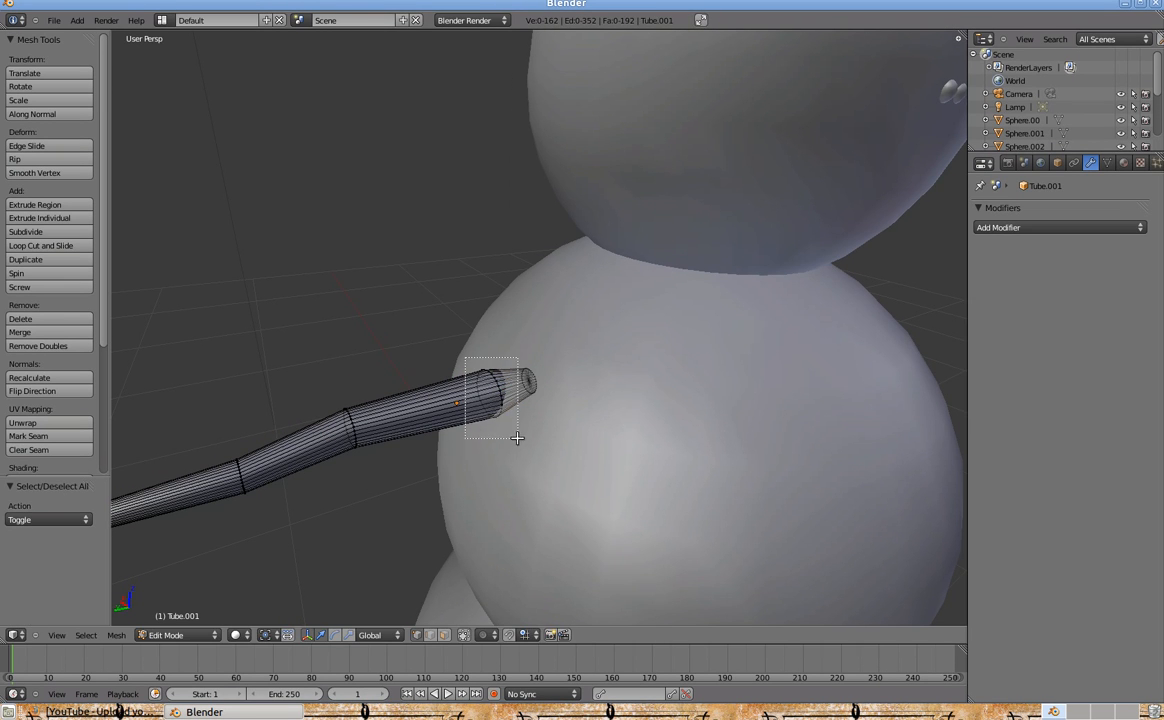
key("s")
left_click(686, 429)
key("a")
Return the arm tube to Object Mode.
scroll(683, 450, "down", 3)
middle_click_drag(683, 450, 603, 418)
key("a")
key("a")
left_click(207, 634)
left_click(188, 621)
scroll(644, 465, "up", 3)
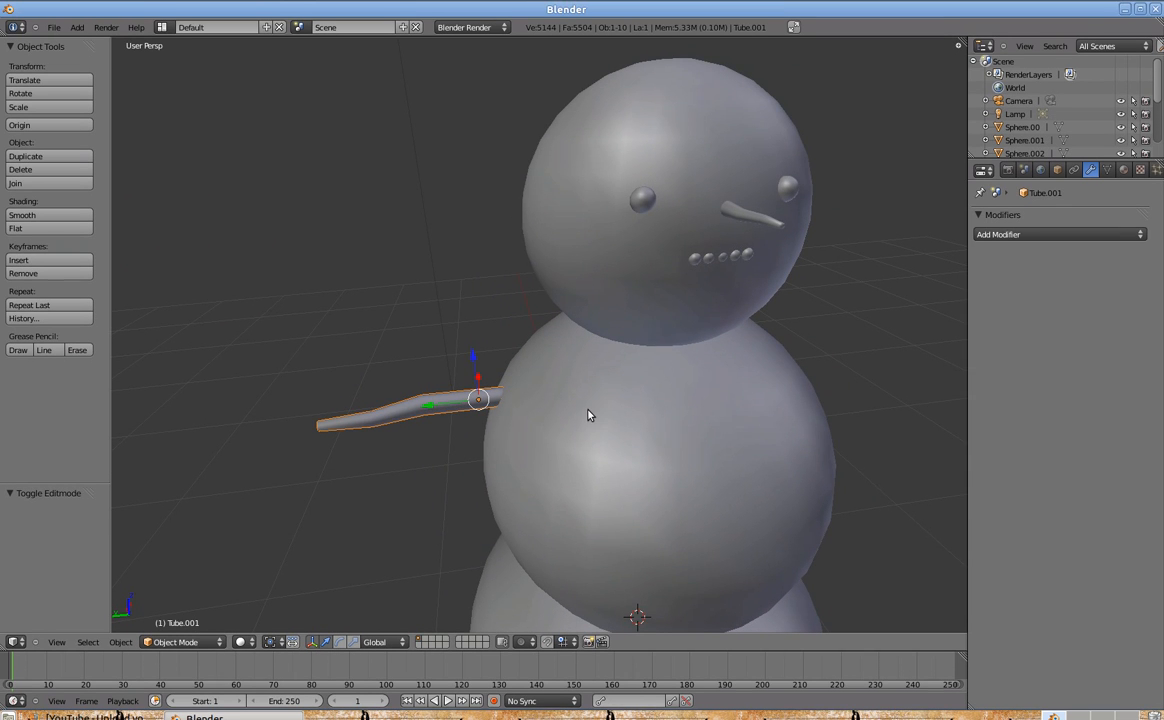
In Edit Mode, snap the 3D cursor to the tube's body-end ring and shift the arm's geometry onto the object's origin.
left_click(199, 637)
left_click(186, 605)
scroll(638, 428, "up", 3)
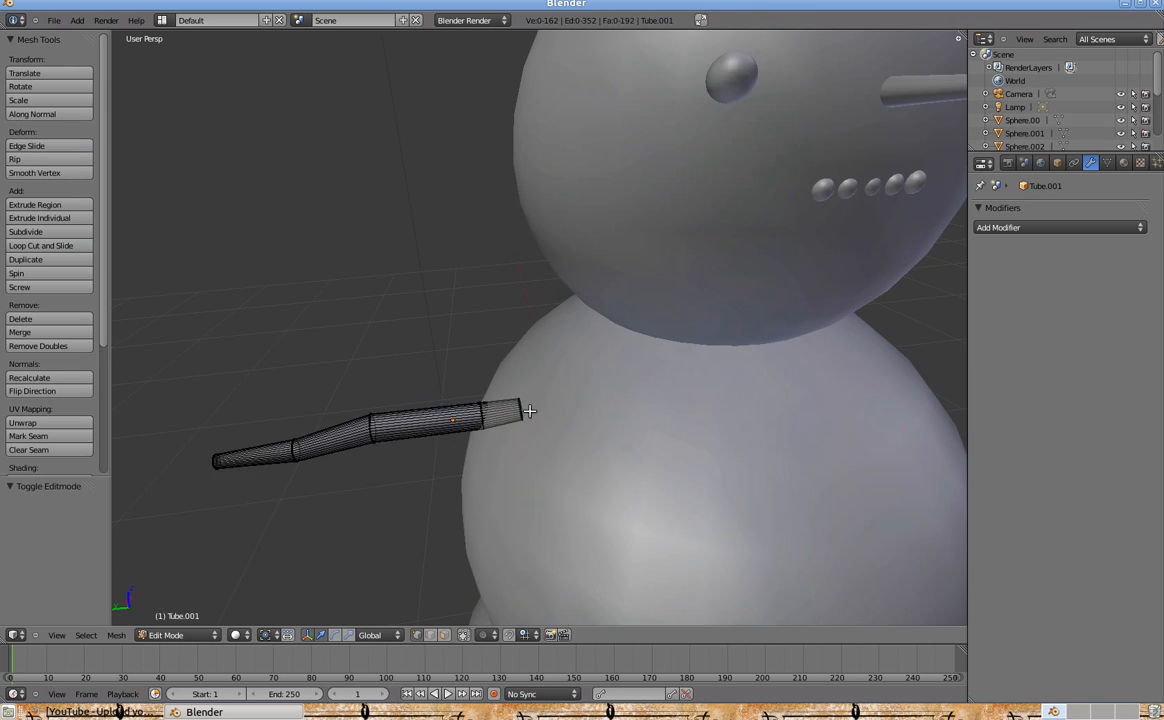
key("shift+s")
left_click(630, 435)
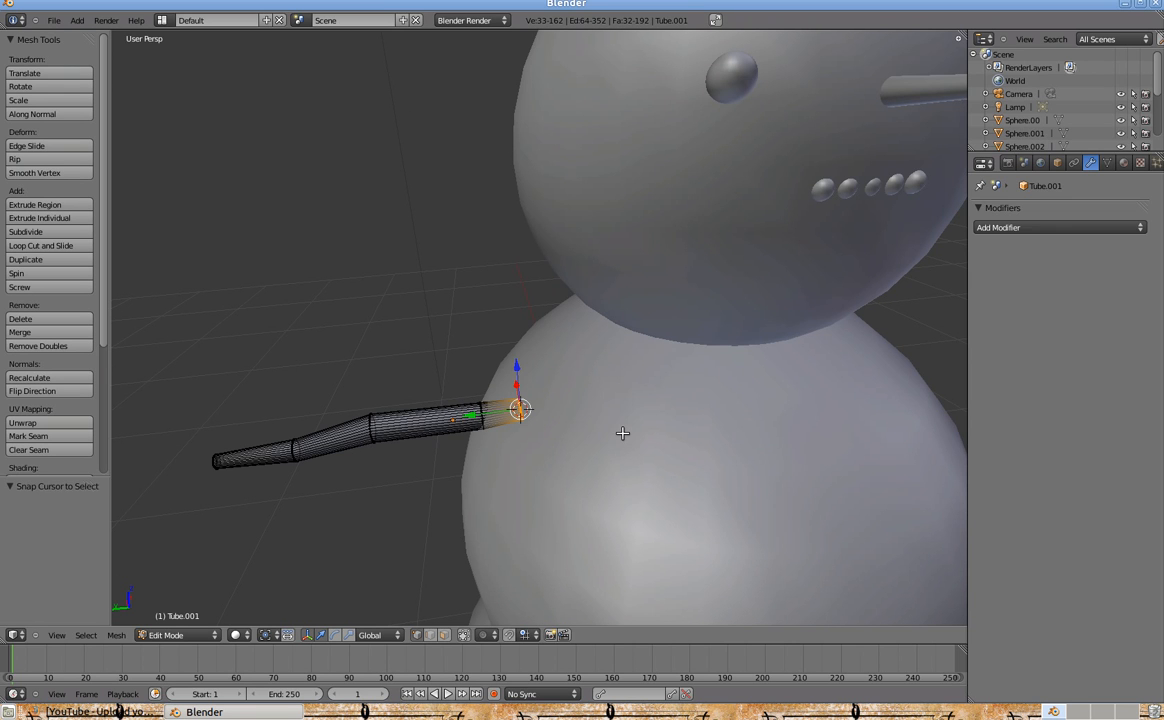
key("shift+ctrl+alt+c")
left_click(616, 405)
Select the whole arm mesh and move it 0.388 along Y so its body end meets the origin.
middle_click_drag(616, 410, 641, 453)
key("a")
key("g")
key("x")
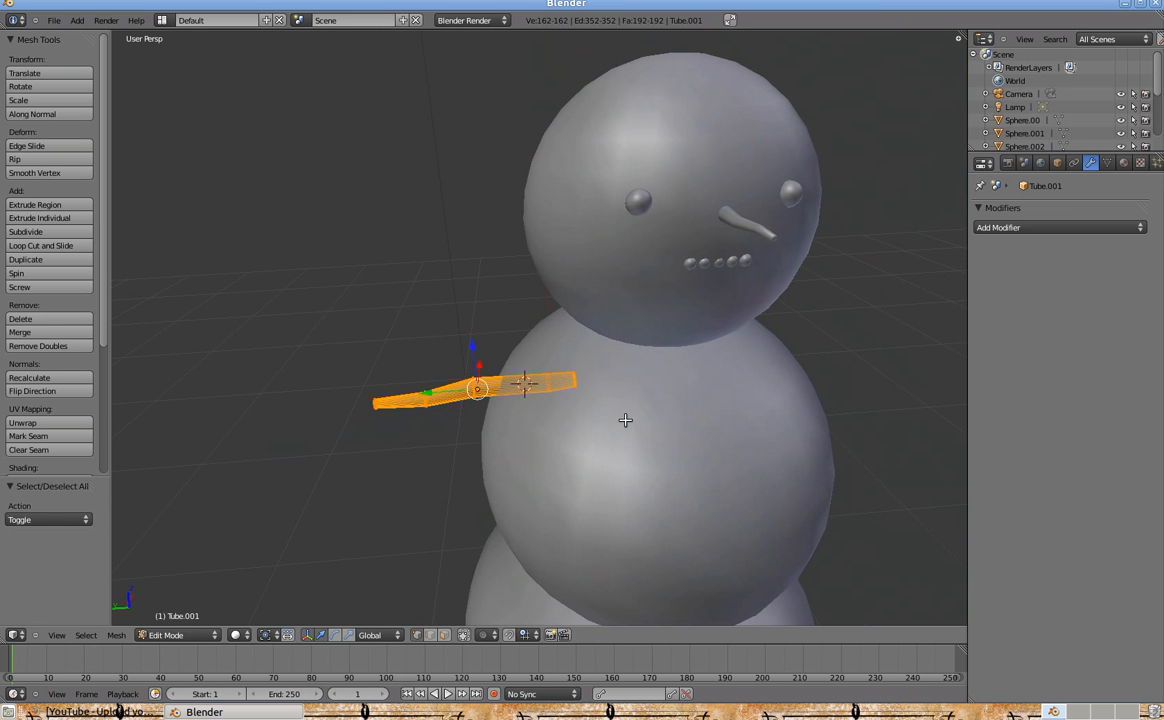
left_click(521, 413)
scroll(520, 400, "up", 8)
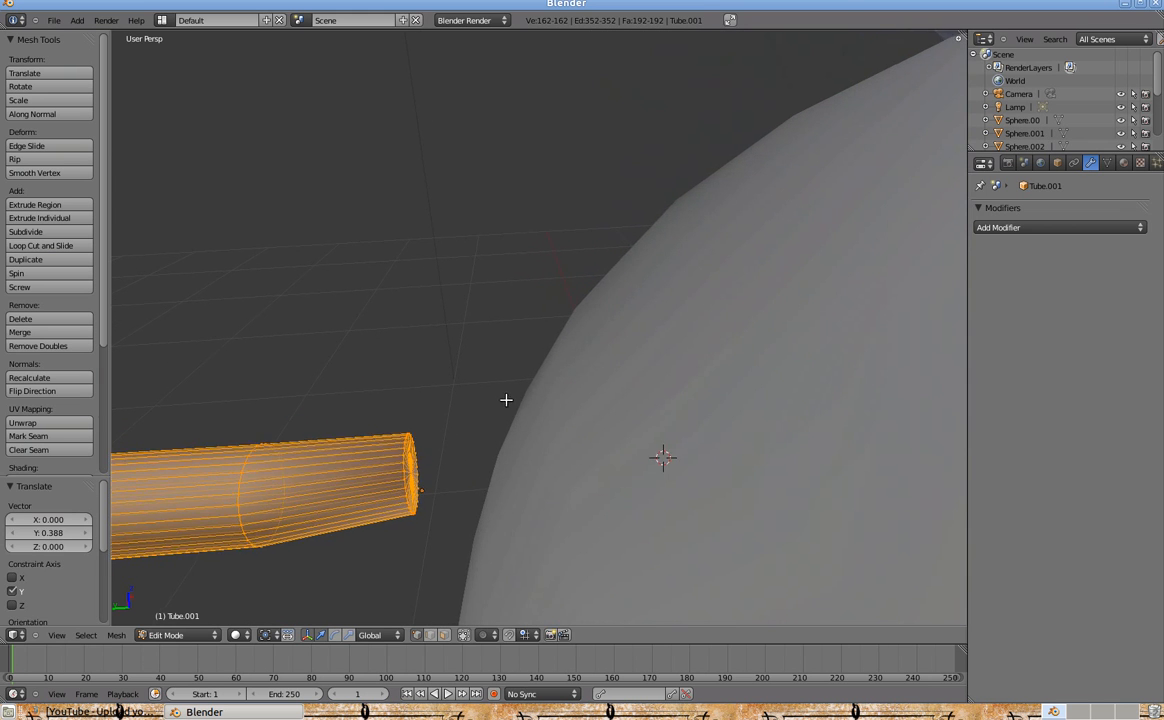
middle_click_drag(506, 400, 540, 389)
key("a")
scroll(510, 580, "down", 4)
scroll(524, 400, "up", 5)
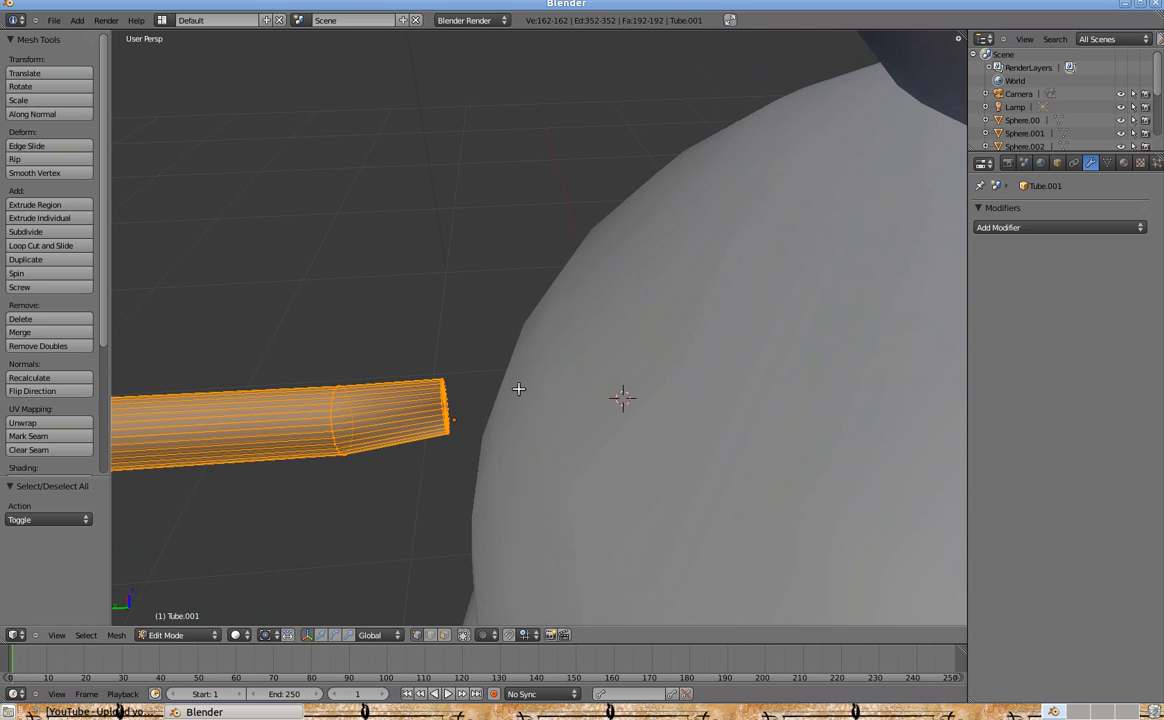
scroll(447, 429, "down", 6)
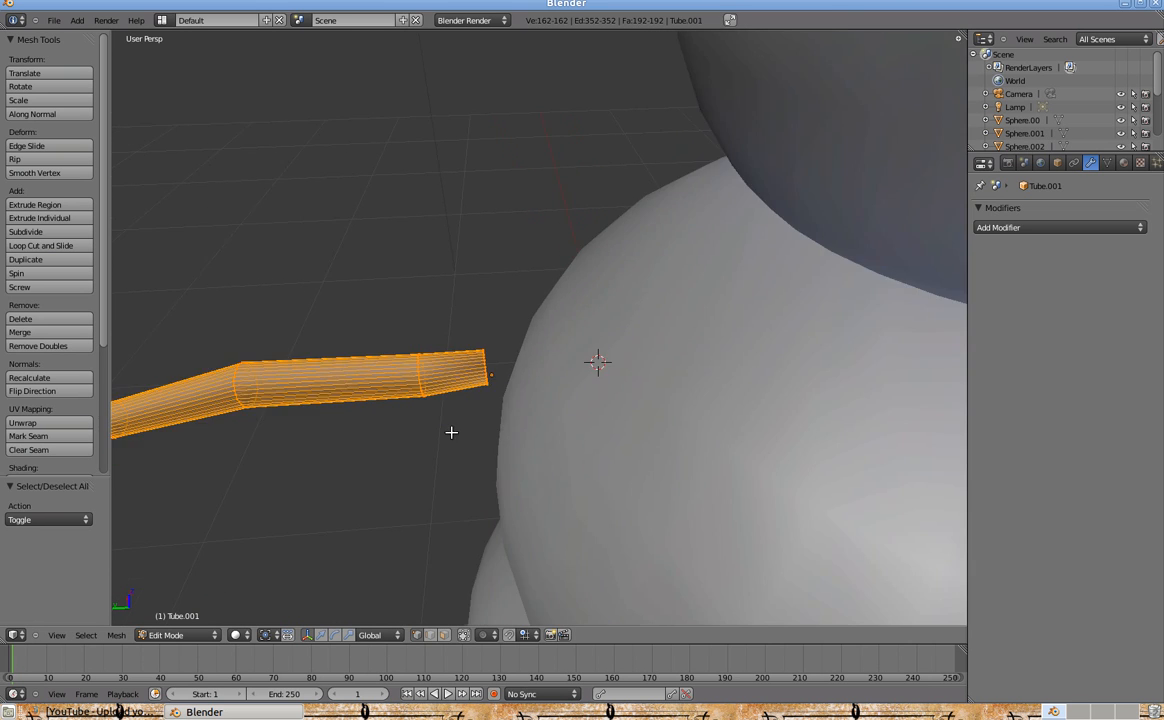
scroll(517, 386, "up", 2)
key("a")
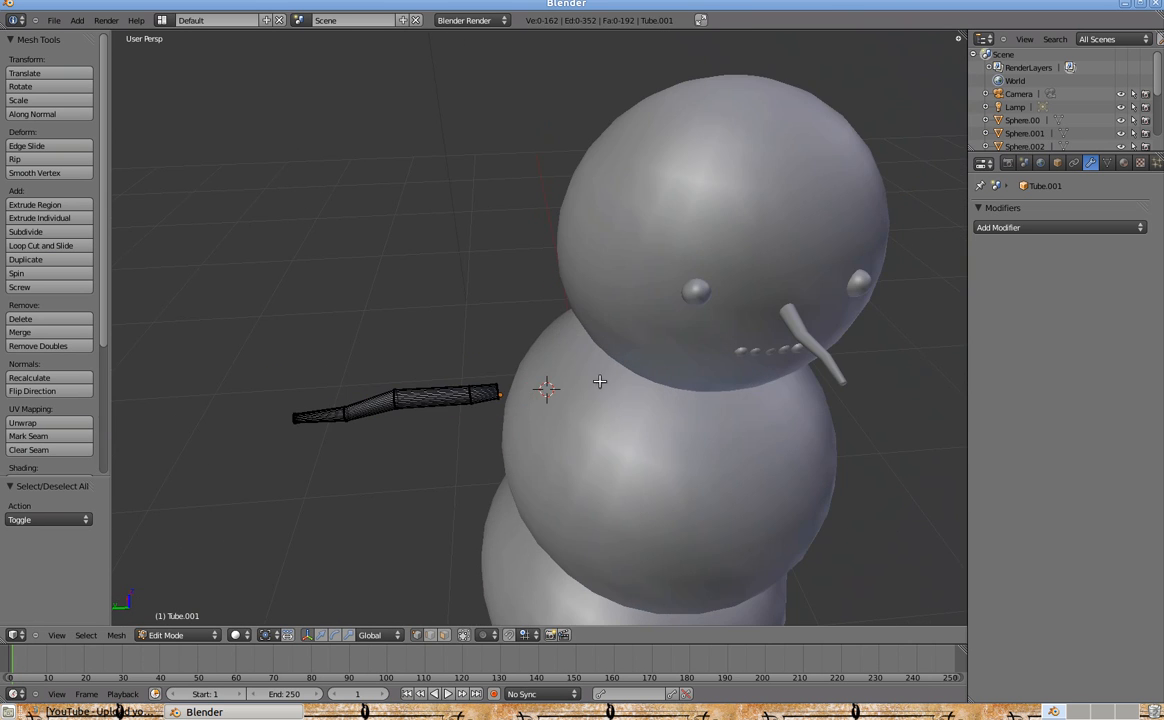
key("a")
scroll(561, 397, "down", 3)
scroll(574, 405, "up", 5)
Move the whole arm mesh by -0.034 along X and clear the selection.
key("a")
scroll(548, 411, "down", 2)
key("g")
key("x")
left_click(509, 415)
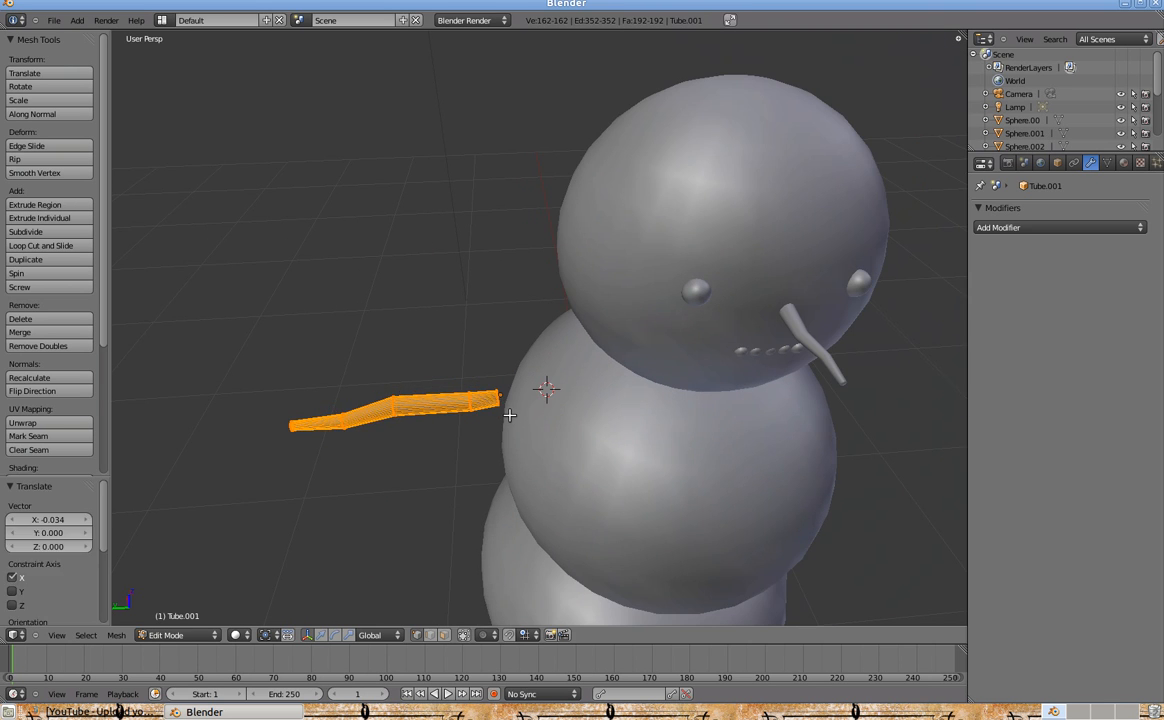
key("a")
Add a Mirror modifier to the arm tube.
scroll(509, 415, "up", 3)
left_click(1047, 228)
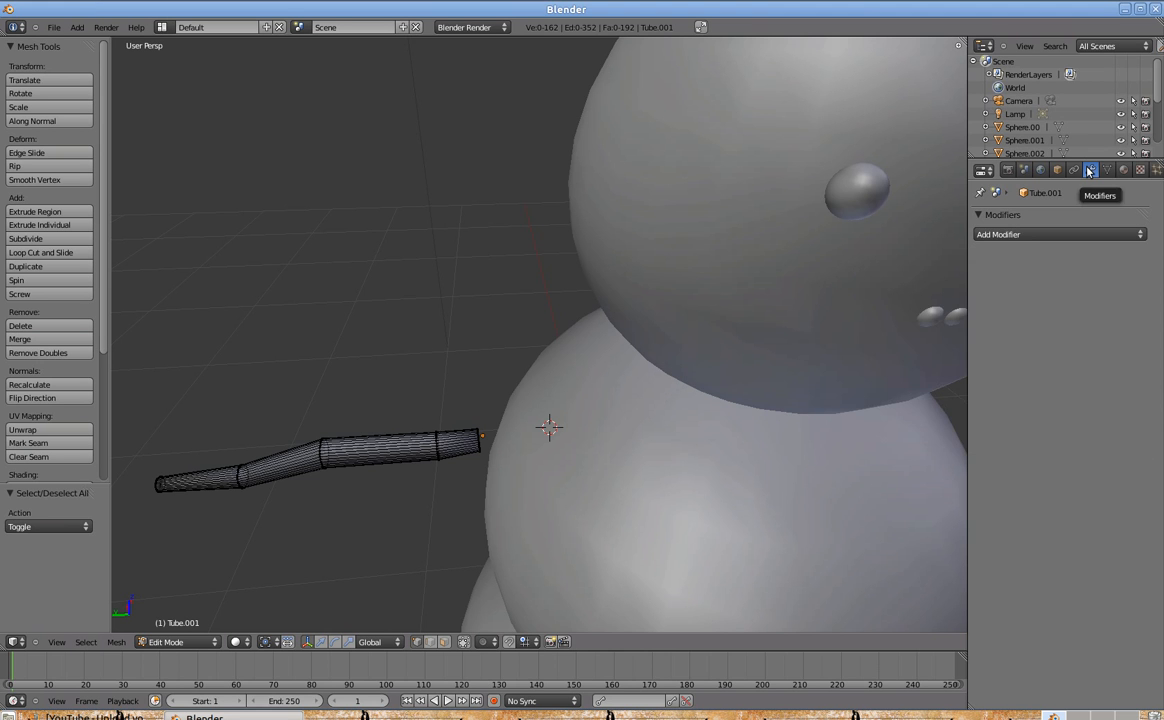
left_click(1061, 234)
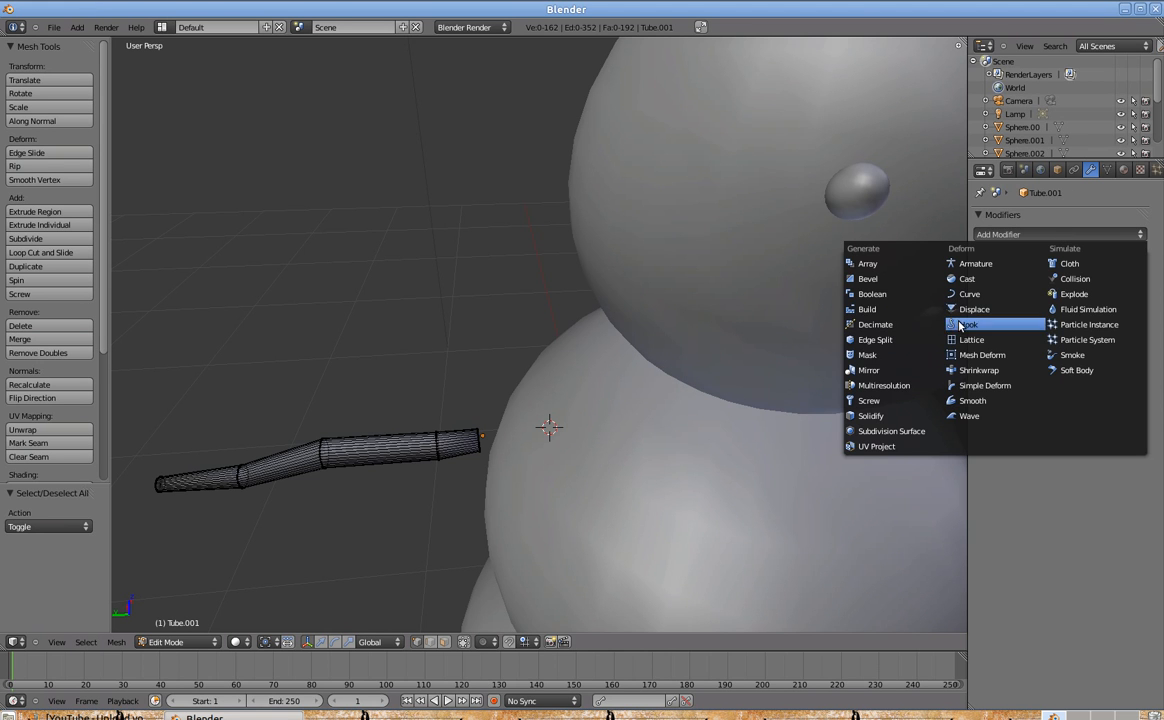
left_click(899, 365)
Try moving the whole arm mesh freely to test the mirroring along X.
middle_click_drag(582, 414, 684, 354)
key("a")
scroll(650, 365, "down", 4)
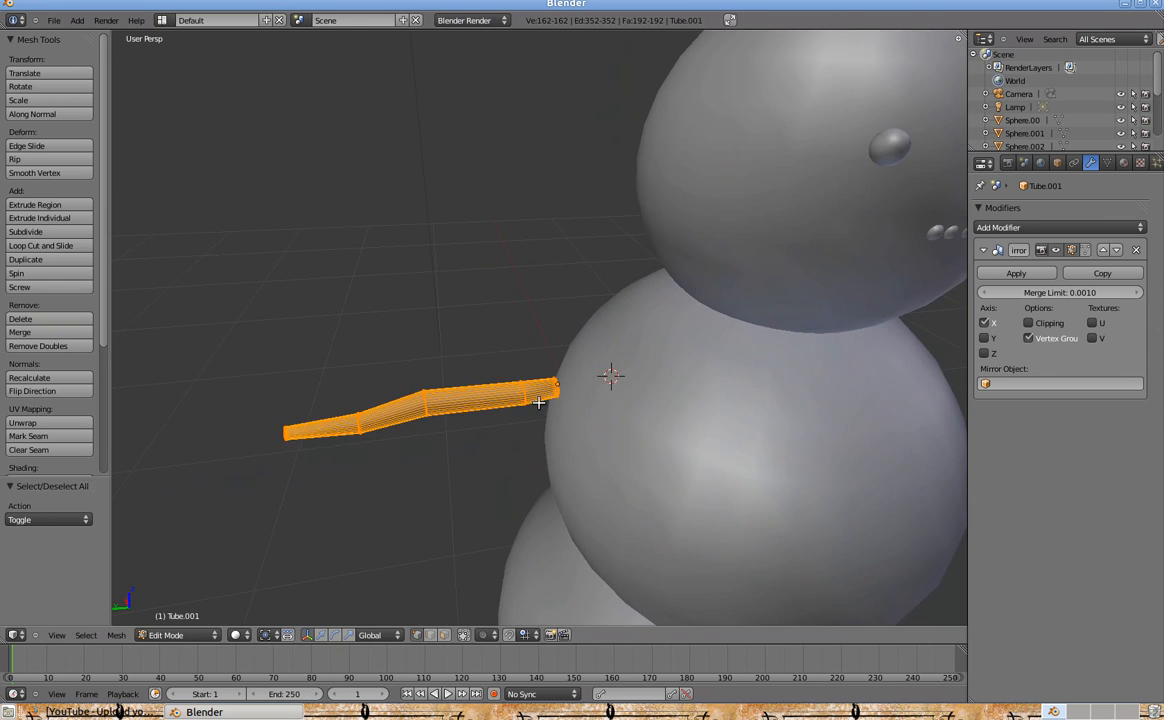
key("g")
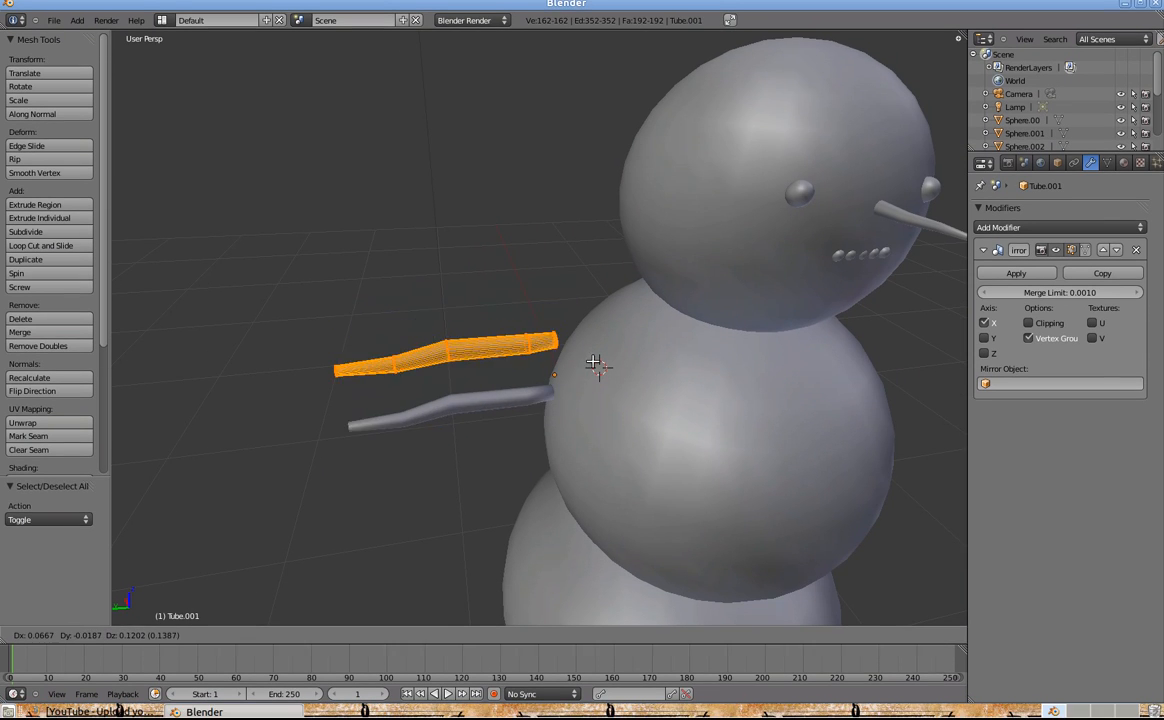
left_click(595, 457)
middle_click_drag(595, 451, 678, 374)
scroll(678, 374, "down", 2)
scroll(634, 392, "up", 2)
middle_click_drag(605, 379, 603, 357, "shift")
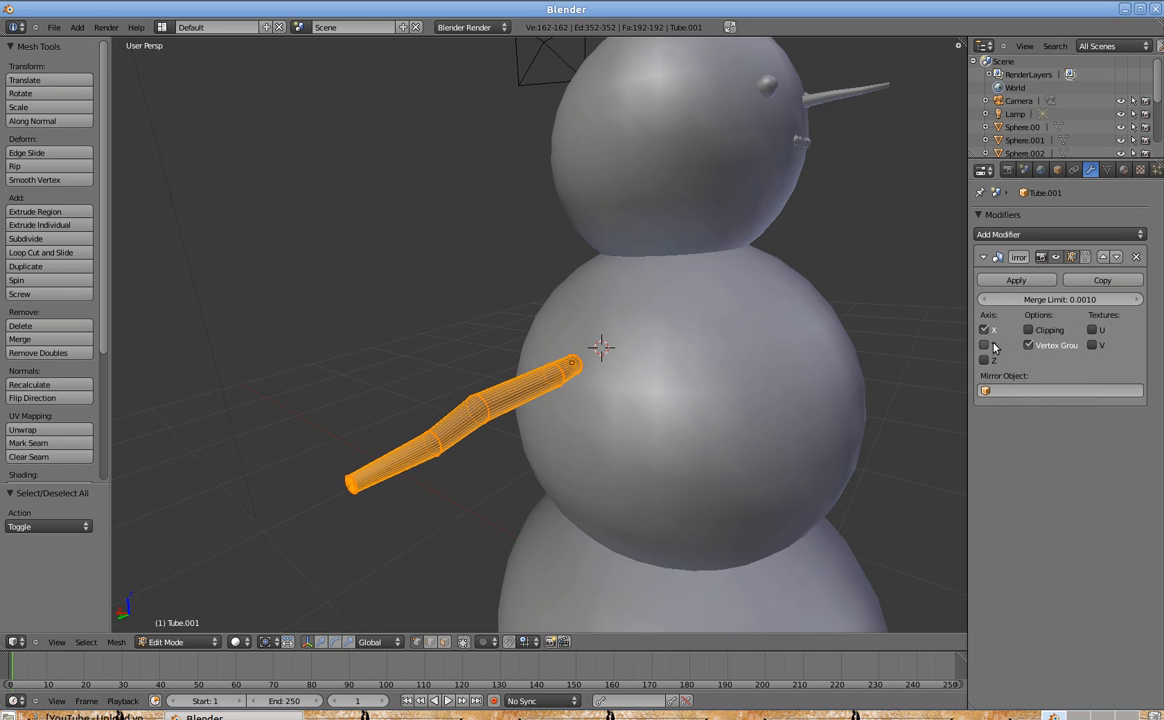
Change the Mirror modifier's axis from X to Y.
left_click(985, 331)
middle_click_drag(681, 379, 673, 444)
scroll(673, 444, "down", 3)
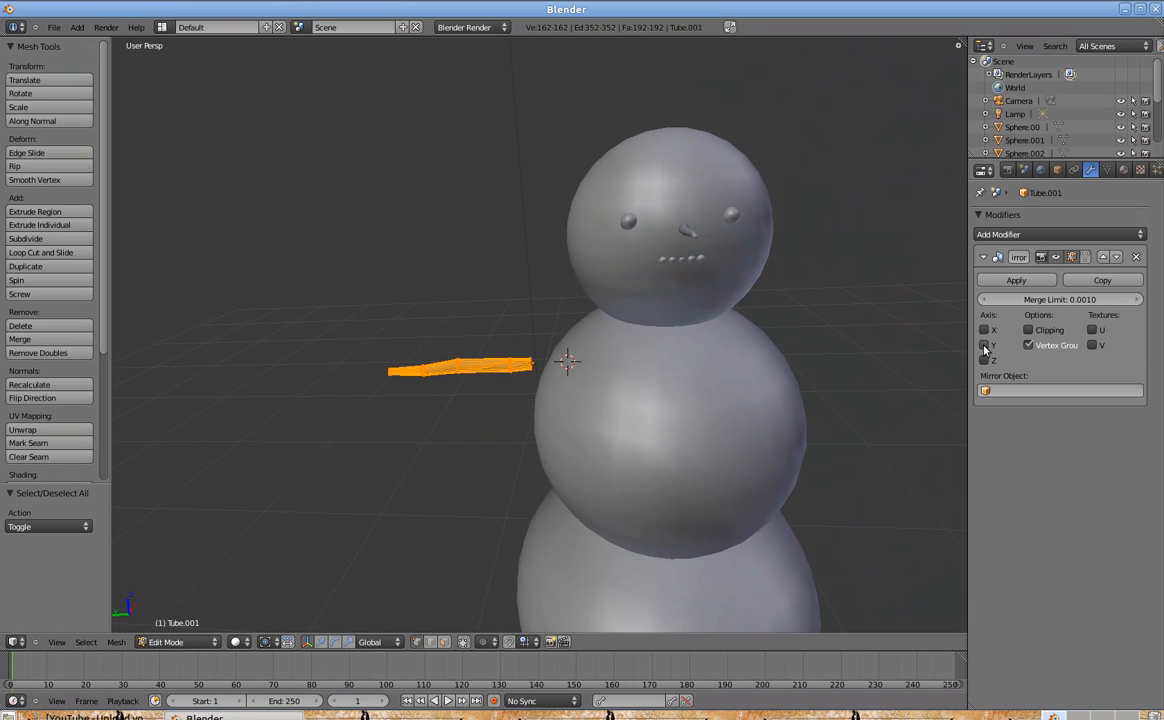
left_click(985, 338)
Move the whole arm mesh 0.570 along X to separate it from its mirrored copy.
scroll(607, 413, "up", 4)
key("g")
key("x")
right_click(572, 411)
scroll(637, 409, "down", 3)
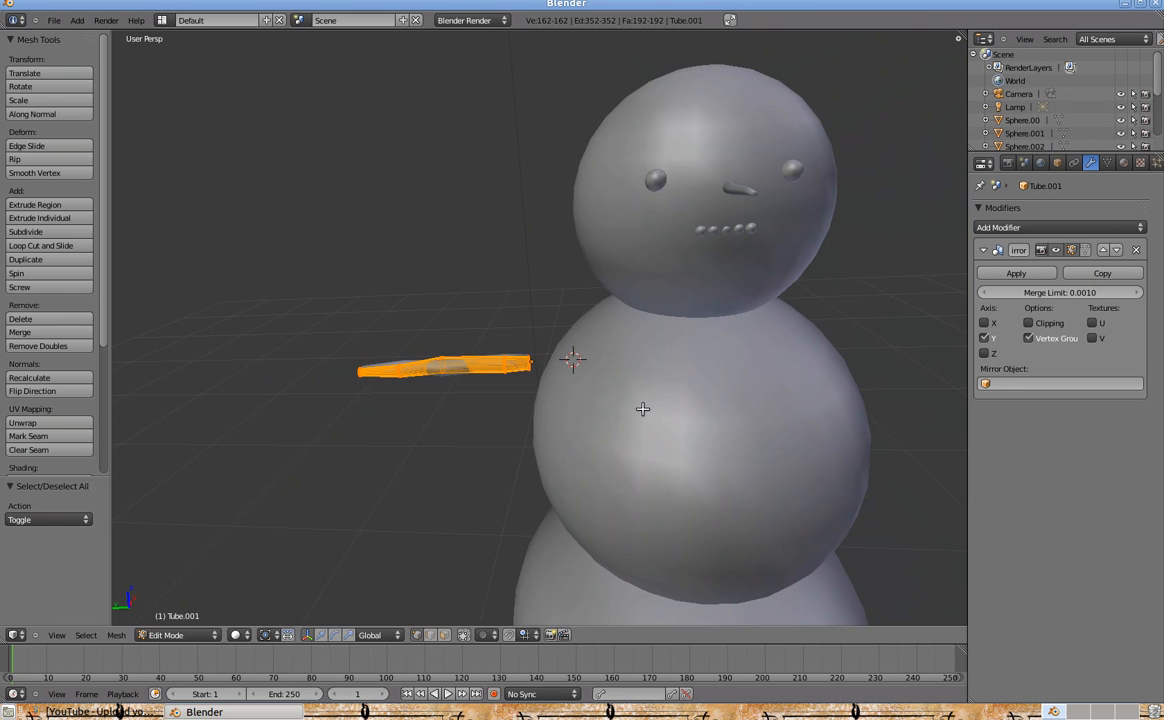
key("x")
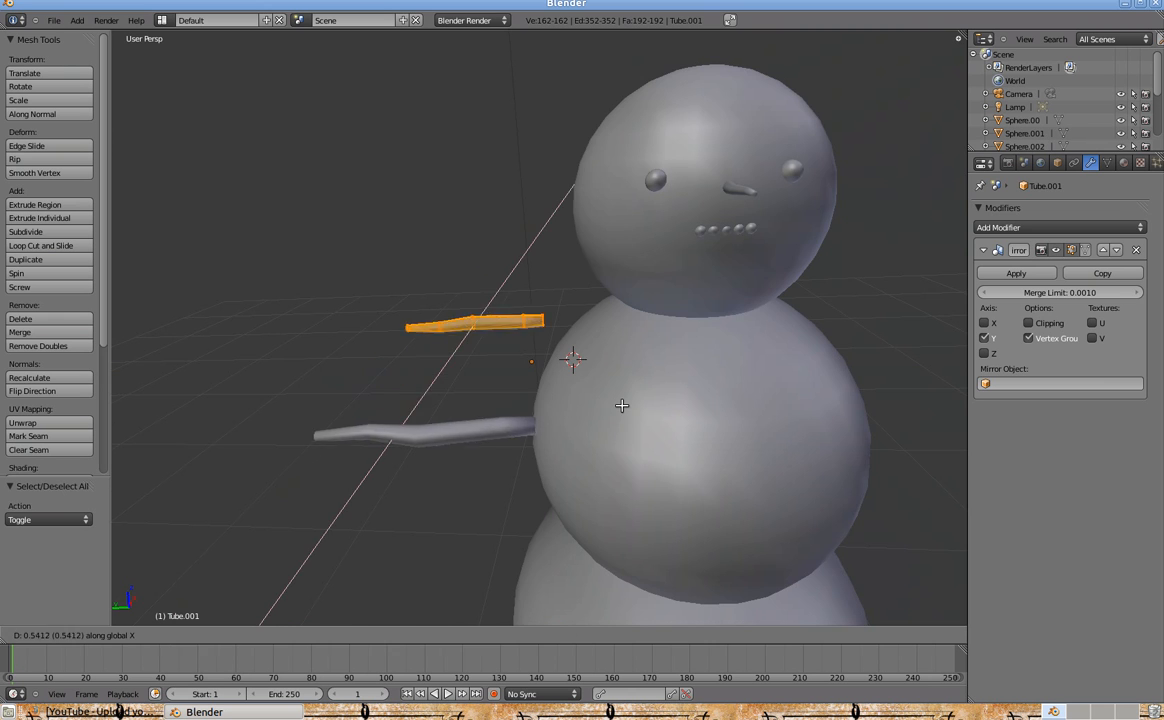
left_click(618, 408)
Rotate the selected arm mesh 90° about the Z axis.
scroll(589, 453, "down", 3)
middle_click_drag(590, 453, 598, 478)
scroll(598, 478, "up", 2)
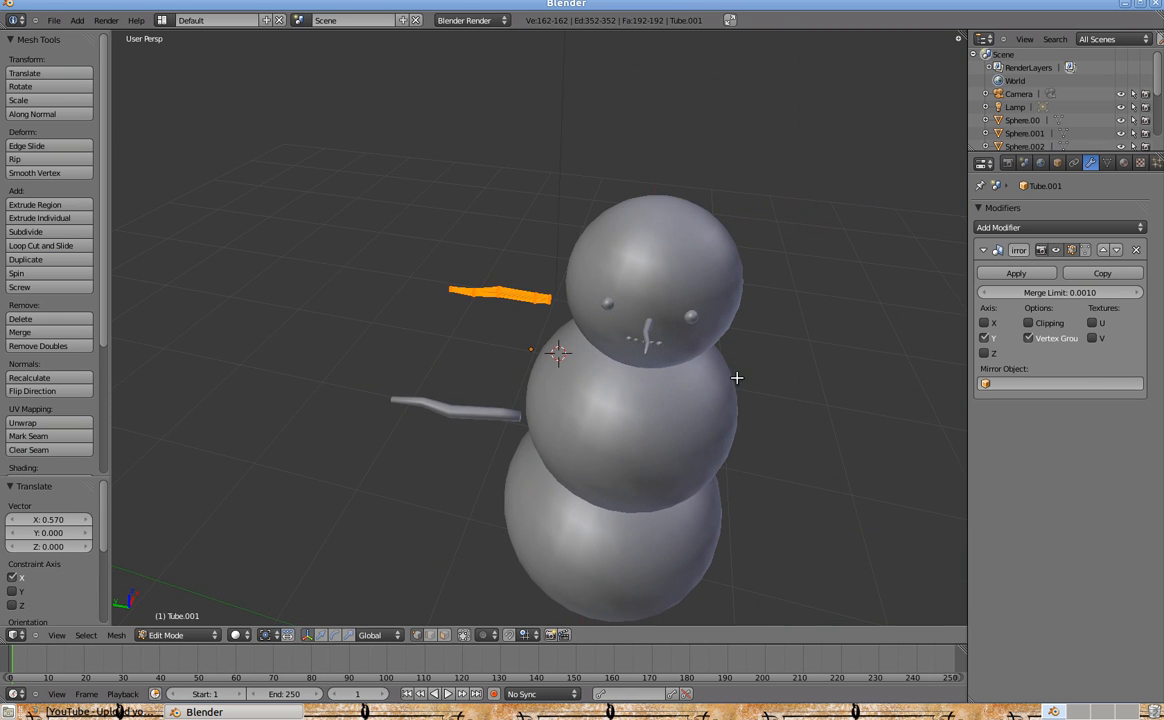
key("r")
key("z")
right_click(530, 417)
key("r")
key("z")
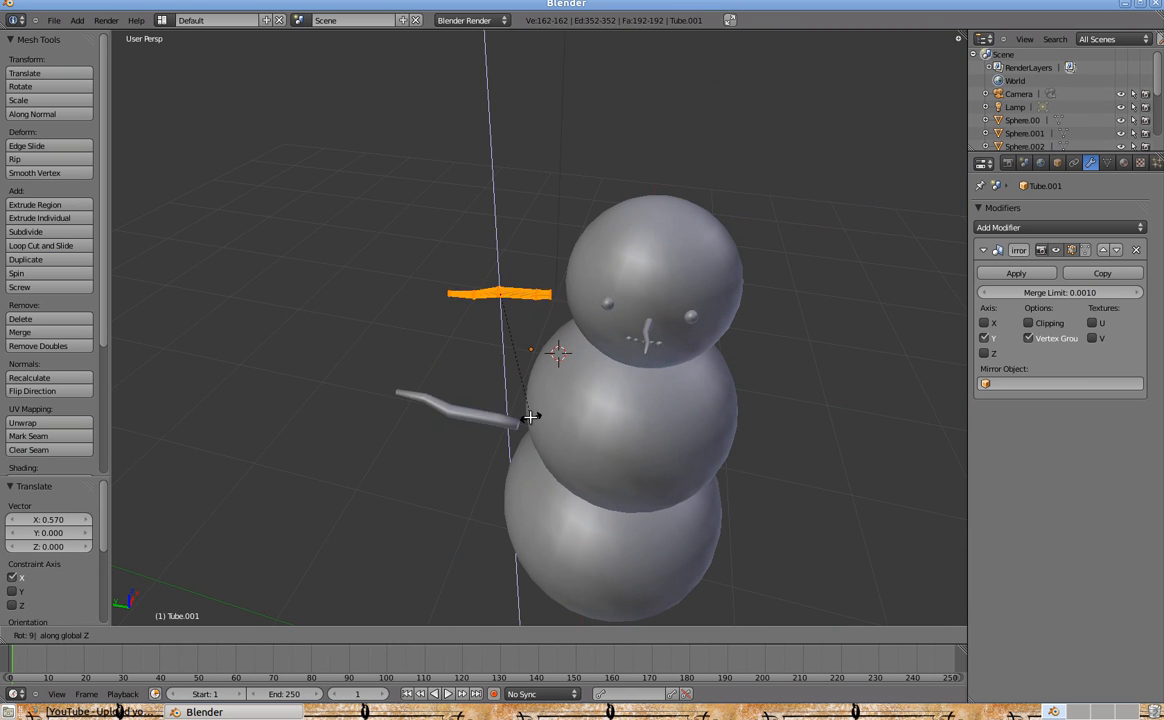
key("Return")
key("r")
key("z")
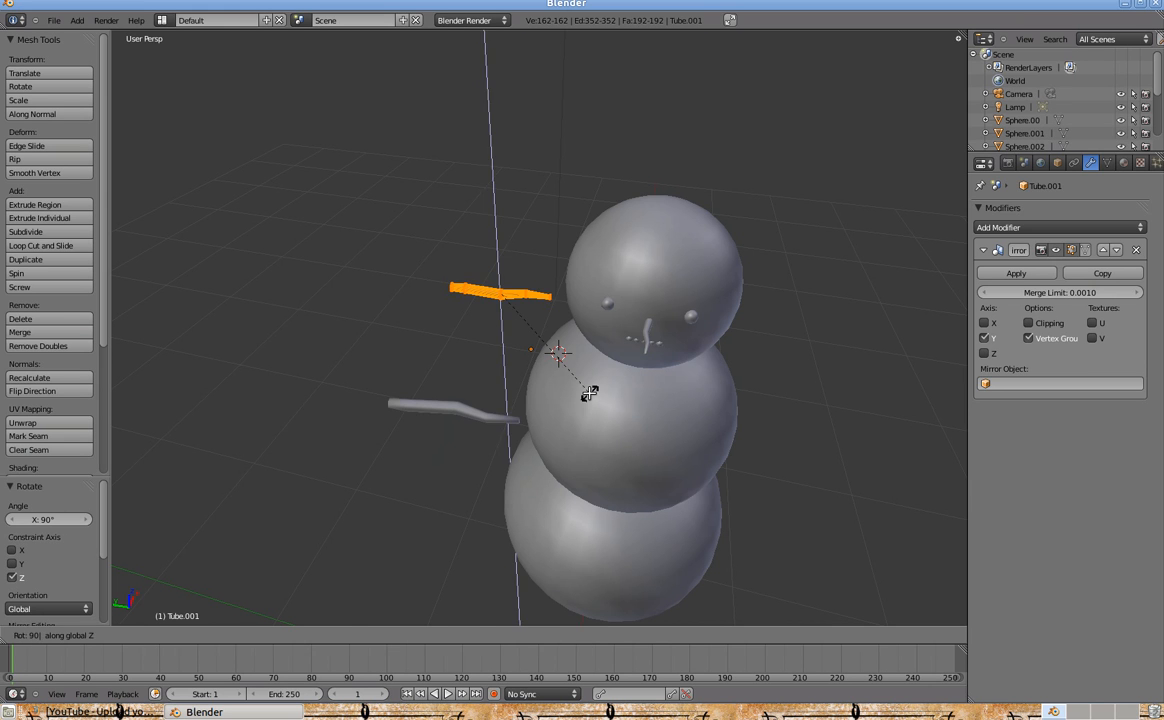
right_click(586, 392)
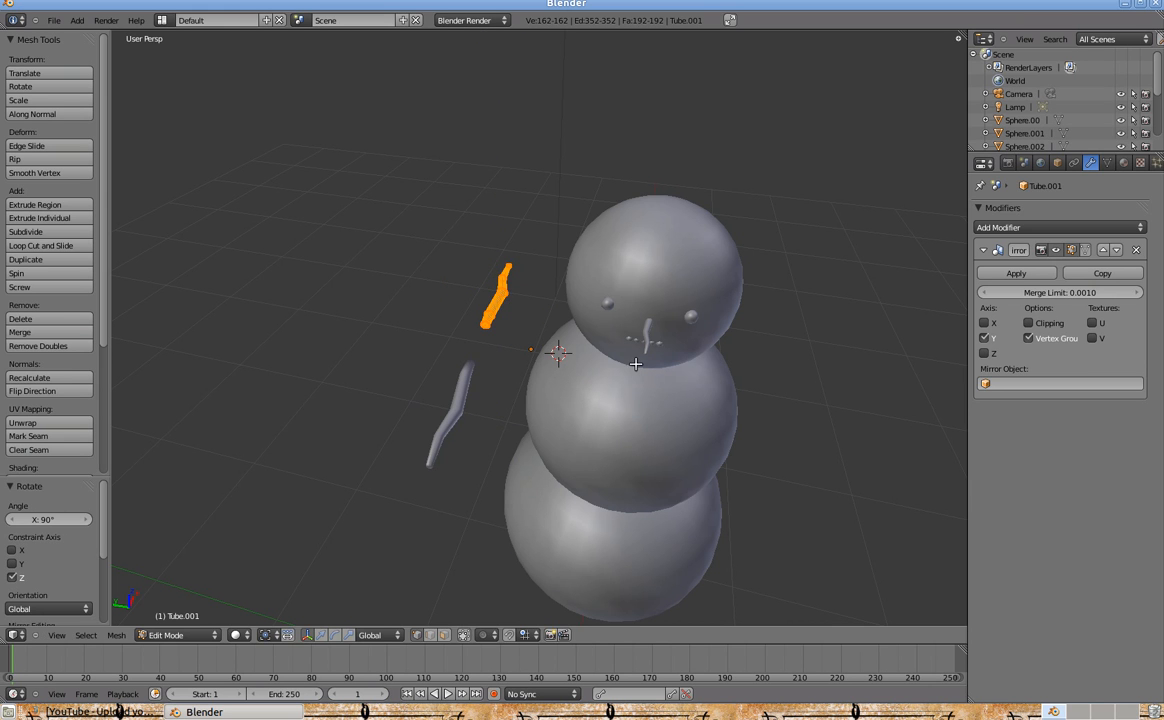
In Object Mode, rotate the mirrored arm object 90° about the Z axis.
key("Tab")
key("r")
key("z")
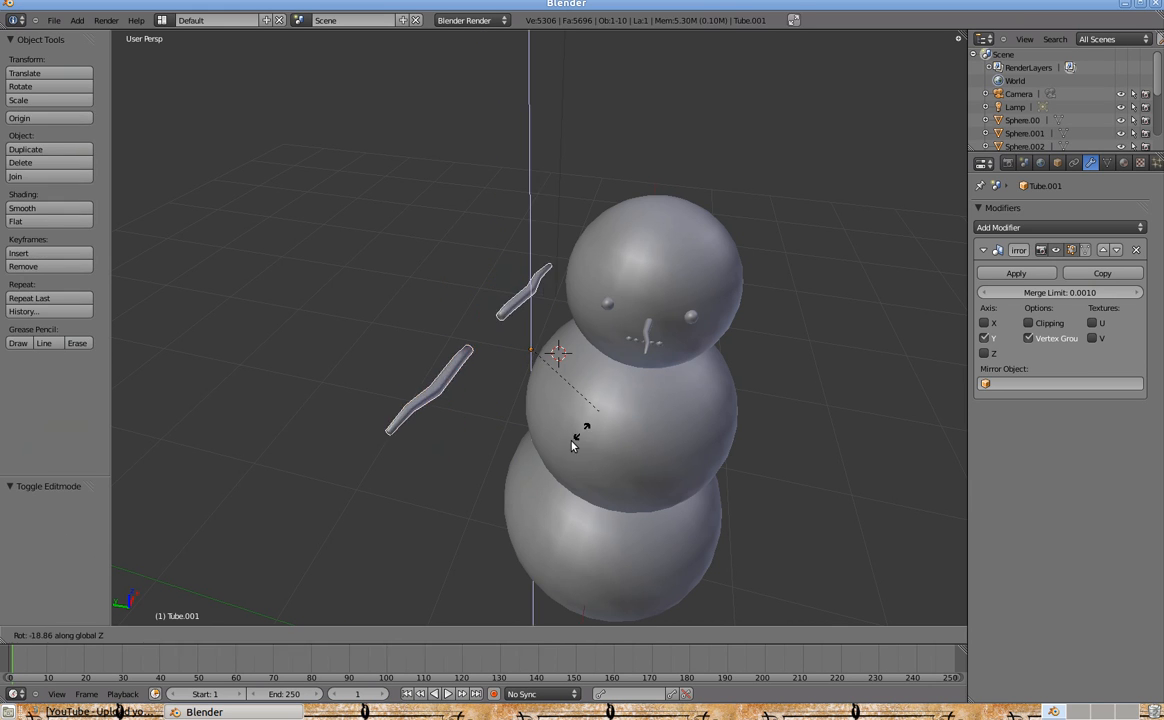
right_click(500, 472)
key("r")
key("z")
key("Return")
Move the mirrored arm pair along Y so one arm sits on each side of the middle sphere.
middle_click_drag(564, 452, 497, 459)
key("g")
key("x")
right_click(546, 461)
key("g")
key("y")
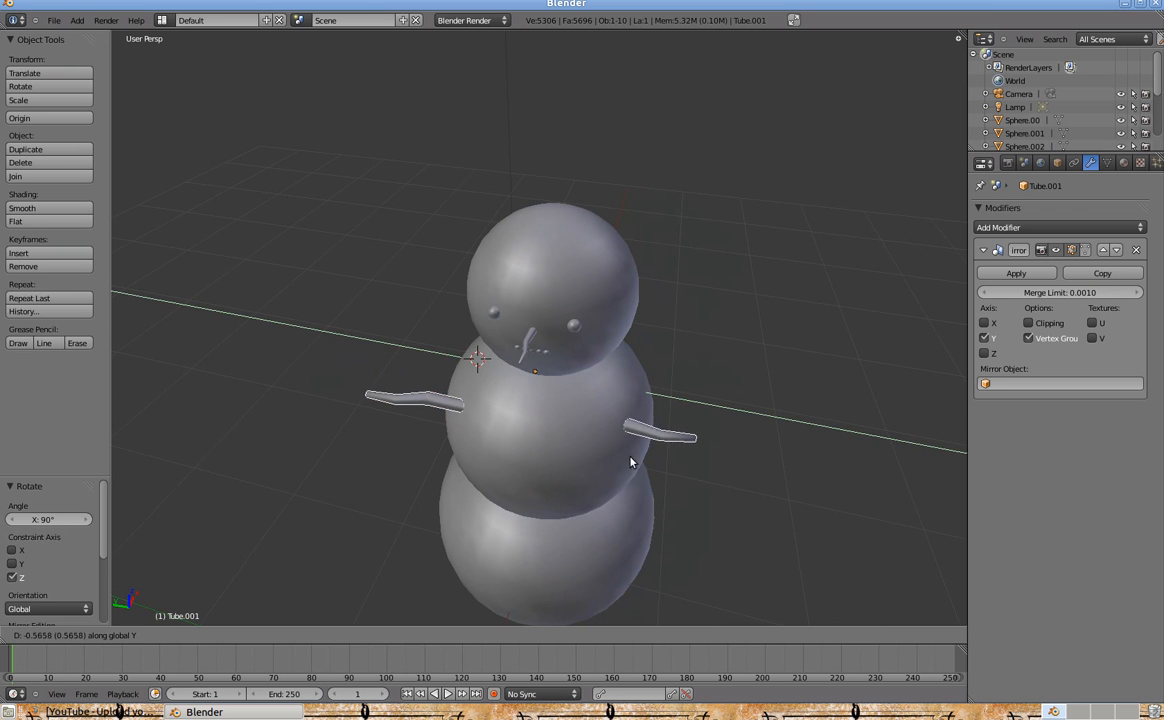
left_click(646, 464)
Move the arm pair along X into line with the middle sphere and scale it up.
middle_click_drag(637, 463, 505, 381)
key("g")
key("y")
key("x")
left_click(534, 420)
key("s")
left_click(684, 400)
Readjust the enlarged arm pair along X against the middle sphere.
scroll(505, 381, "down", 2)
scroll(594, 374, "up", 2)
middle_click_drag(594, 374, 565, 441)
key("g")
key("x")
left_click(615, 442)
Open the arm mesh for editing and select only the cap at its outer end.
middle_click_drag(597, 425, 522, 398)
left_click(220, 640)
left_click(210, 604)
middle_click_drag(442, 408, 640, 316)
key("a")
scroll(553, 365, "up", 3)
key("l")
scroll(506, 531, "down", 2)
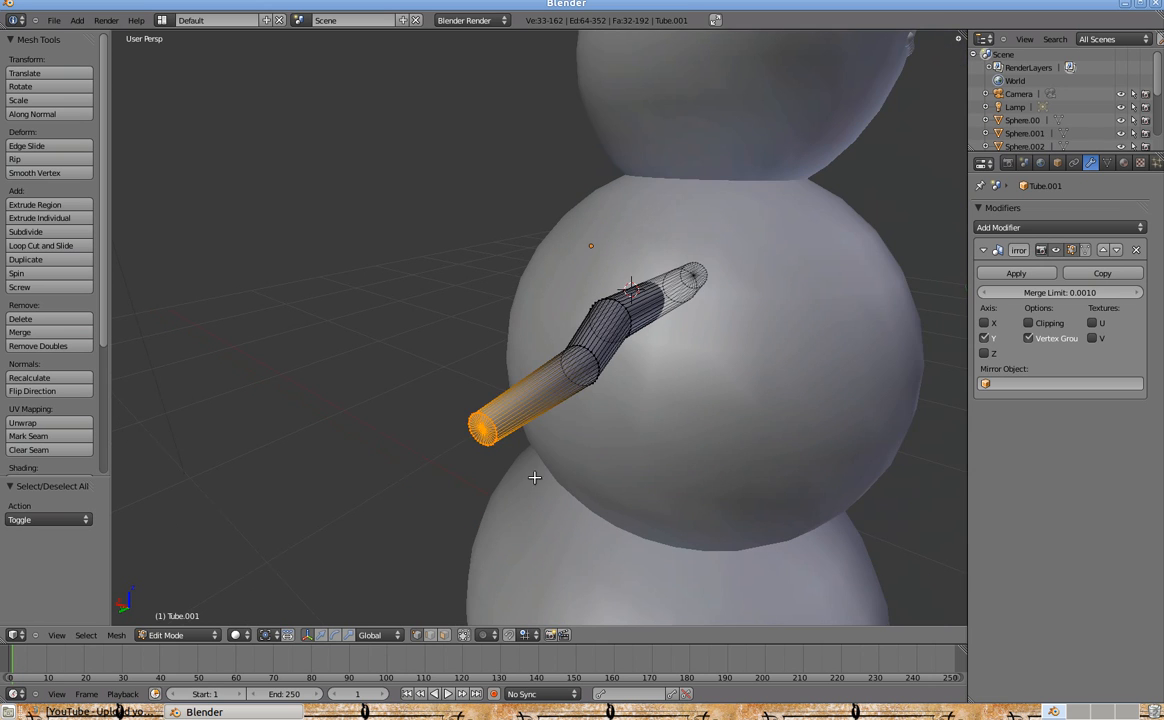
left_click_drag(490, 462, 511, 461)
scroll(539, 438, "up", 2)
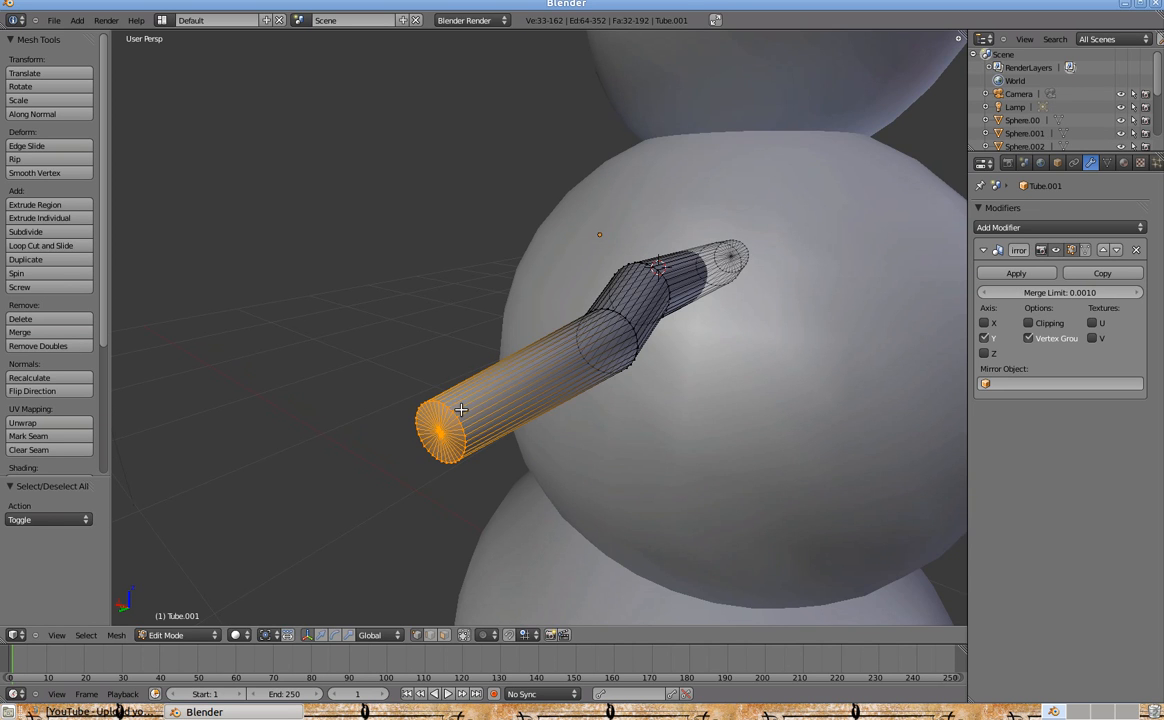
Duplicate the arm's outer end cap and move the copy along X.
key("e")
left_click(514, 357)
key("g")
key("x")
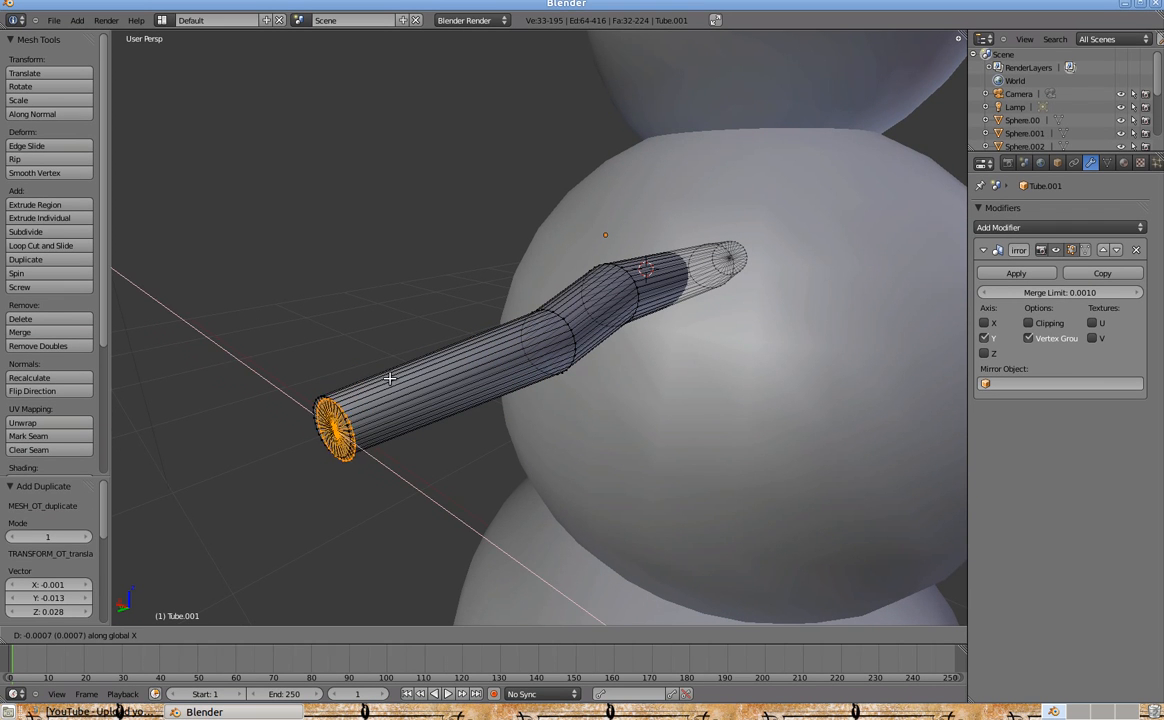
left_click(413, 379)
Rotate the duplicated cap about Z and move it by -0.077 along Y to the side of the forearm.
key("r")
key("z")
left_click(483, 289)
key("g")
key("x")
right_click(556, 269)
key("g")
key("y")
left_click(499, 398)
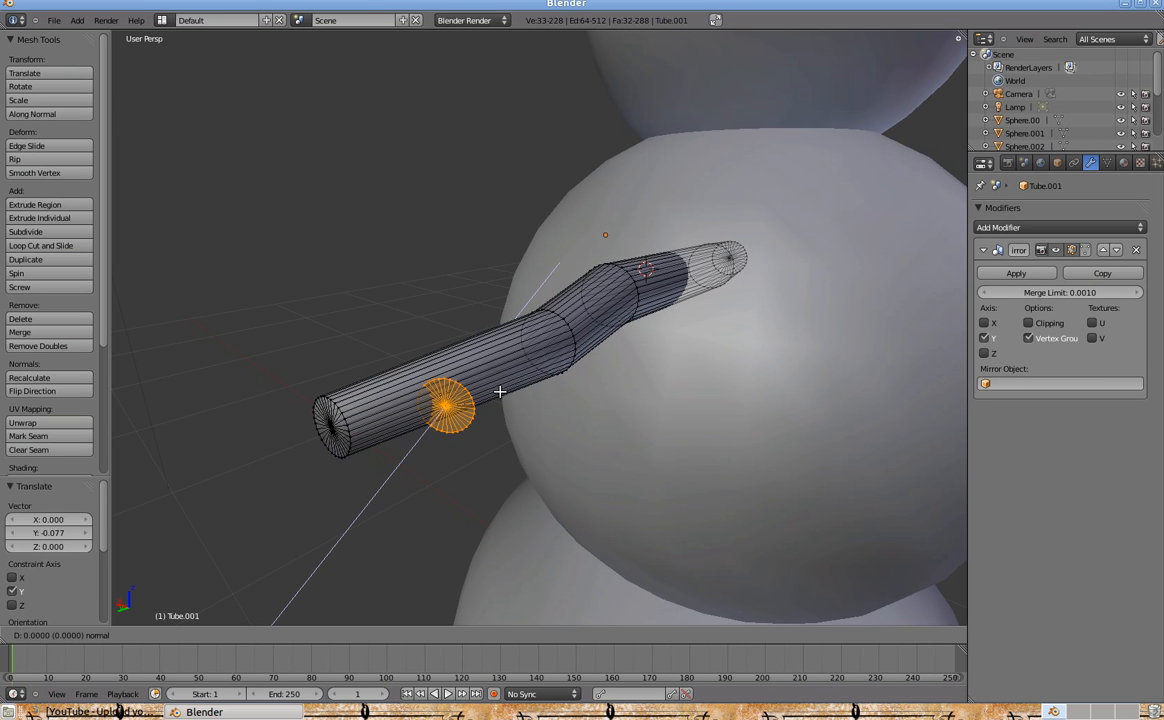
Extrude the cap by -0.078 in X and 0.125 in Y as a branch, adjust one of its end rings along X, and clear the selection.
left_click(396, 510)
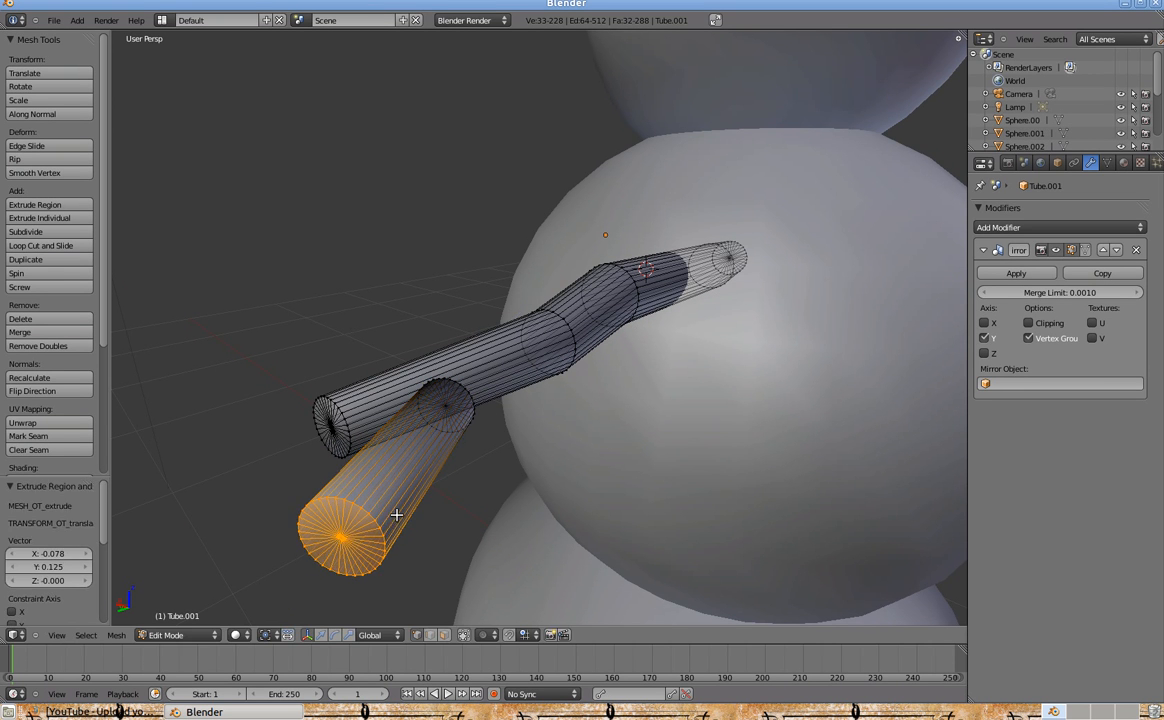
key("a")
middle_click_drag(396, 510, 481, 497)
left_click_drag(535, 621, 535, 621)
key("g")
key("x")
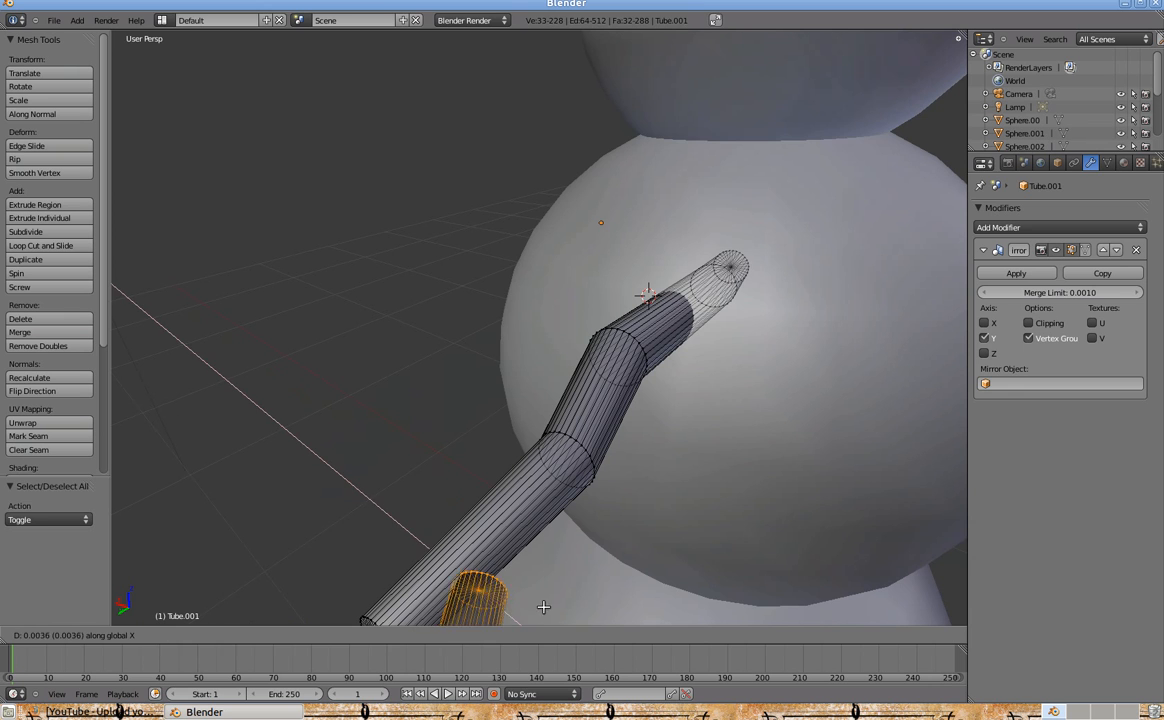
left_click(532, 587)
scroll(536, 578, "down", 4)
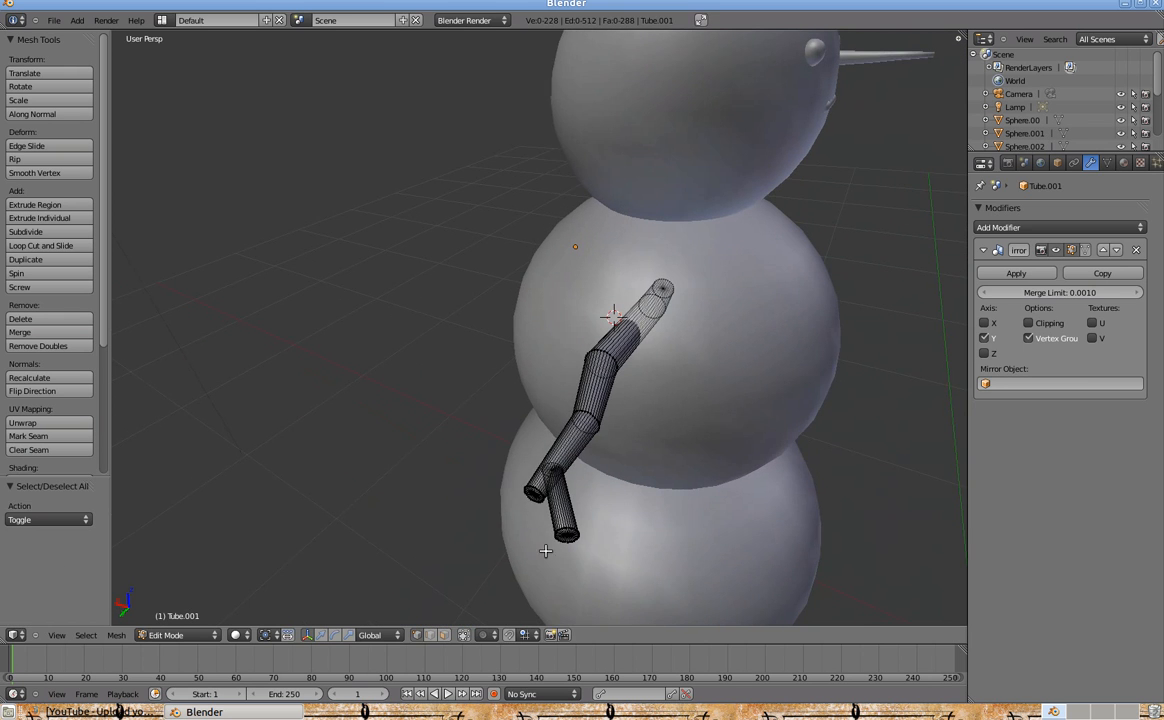
scroll(610, 570, "up", 2)
key("a")
scroll(566, 549, "up", 2)
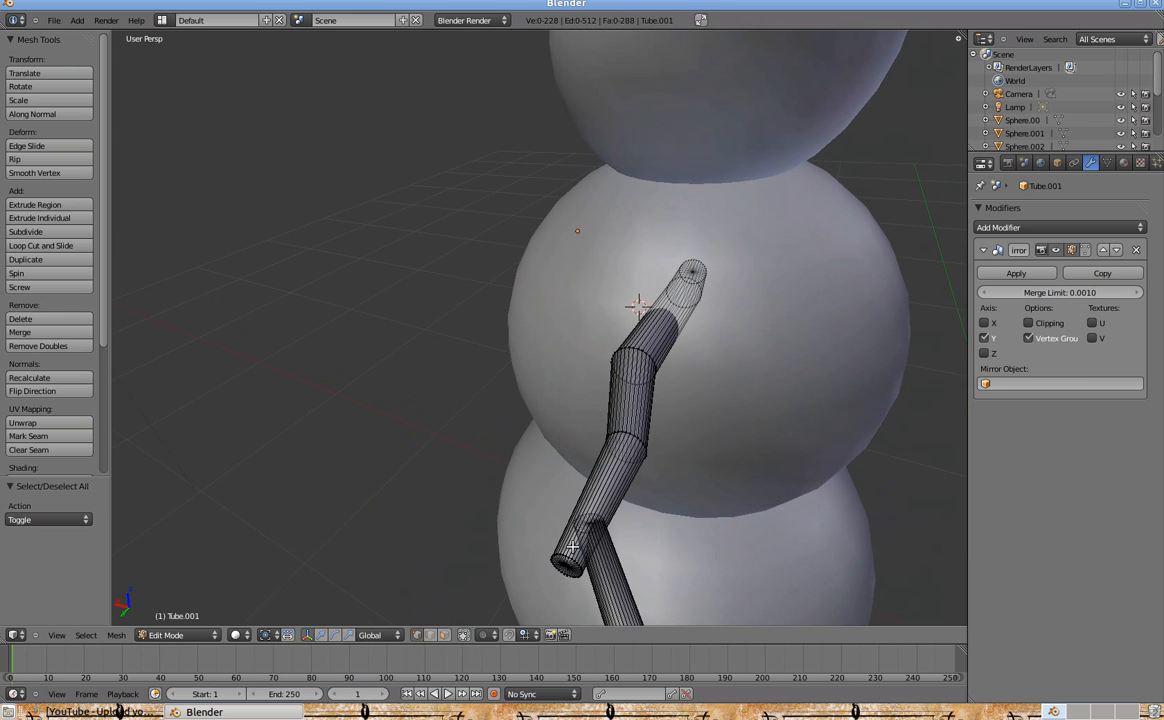
Move the forearm's outer end cap by 0.084 along Y and clear the selection.
key("g")
key("x")
key("y")
left_click(554, 604)
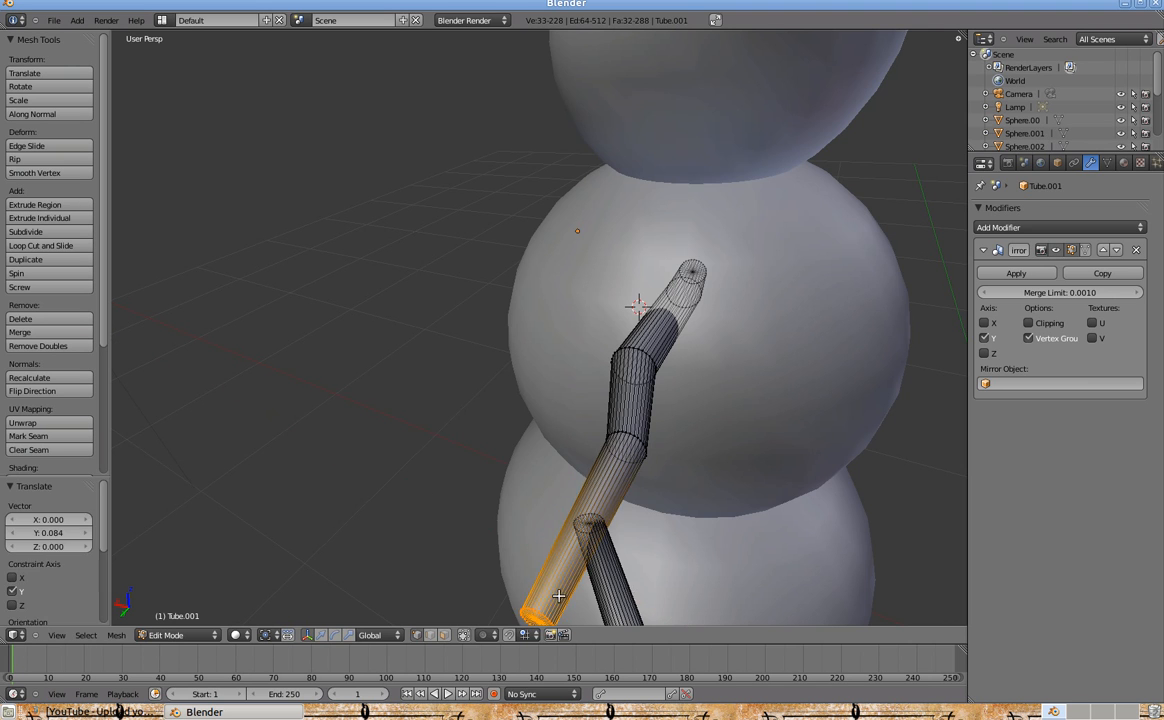
scroll(560, 570, "down", 3)
key("a")
Select only the end cap of the side branch, duplicate it, and move the copy along X to the forearm's opposite side.
scroll(566, 542, "up", 3)
key("b")
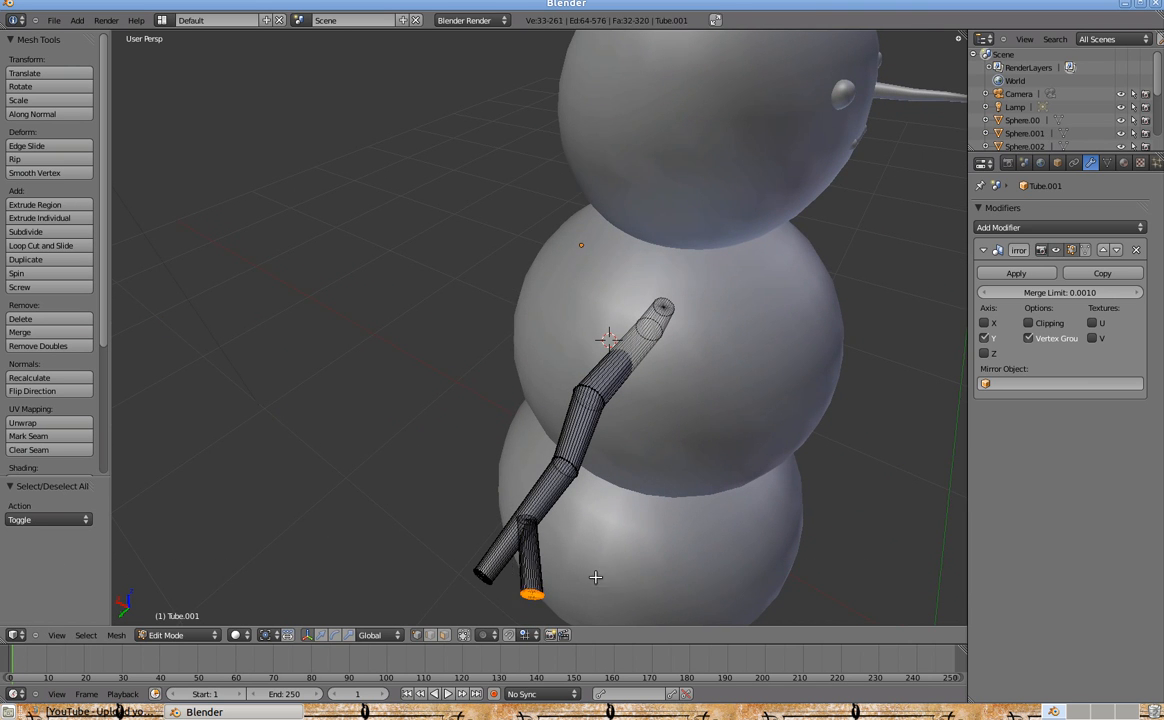
key("shift+d")
key("x")
left_click(530, 523)
Rotate the duplicated cap by about -84° around Z and extrude it into the forearm as a second branch.
key("r")
key("z")
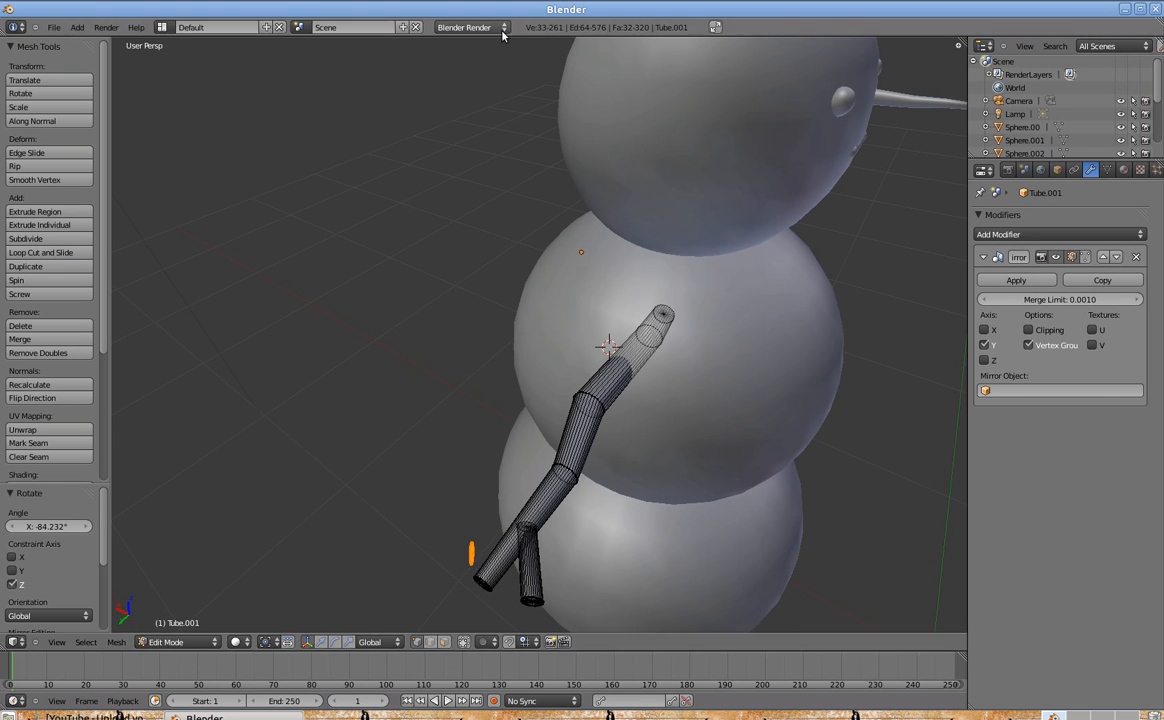
left_click(469, 194)
key("e")
left_click(571, 227)
Box-select the outer end of the second branch, adjust its position, and clear the selection.
key("a")
key("b")
left_click_drag(459, 472, 491, 522)
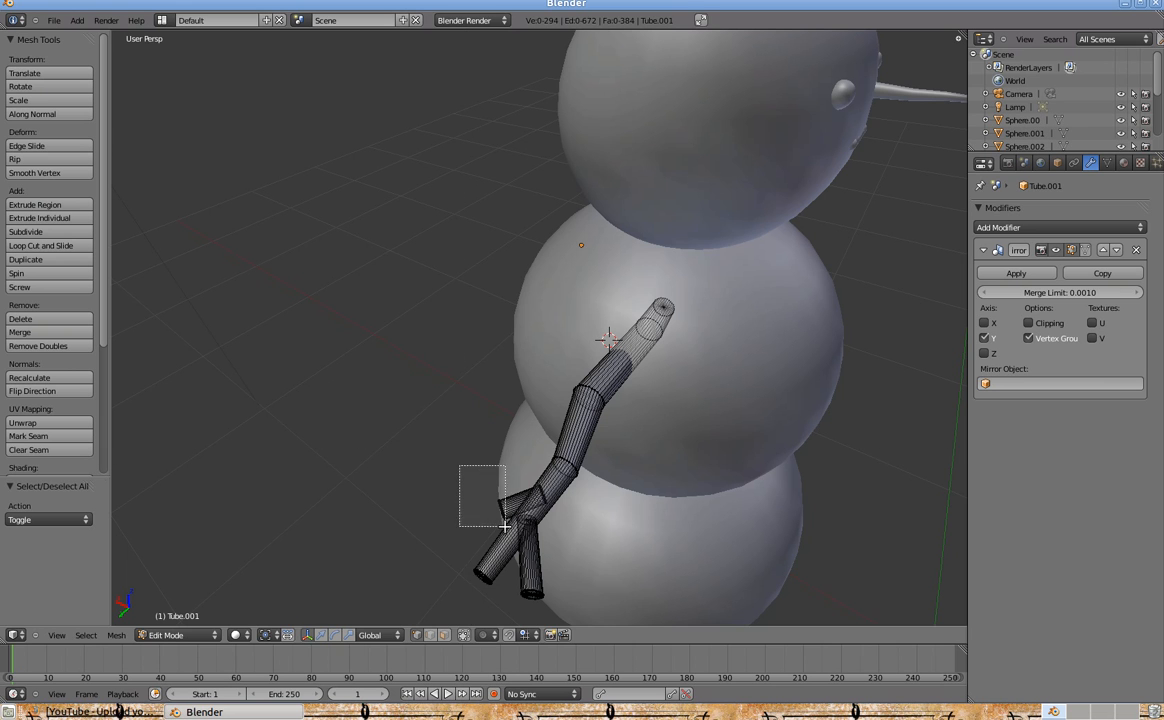
left_click(556, 471)
key("a")
Select the whole arm mesh, branches included, and rotate it 90° around Y.
scroll(595, 462, "down", 2)
middle_click_drag(610, 460, 520, 508)
middle_click_drag(571, 427, 546, 382)
key("a")
key("r")
right_click(699, 249)
key("r")
key("y")
right_click(698, 256)
type("ry90")
key("Return")
Return to Object Mode and check both mirrored arms on the snowman from different angles.
left_click(175, 635)
left_click(172, 620)
scroll(420, 440, "down", 5)
scroll(485, 320, "up", 4)
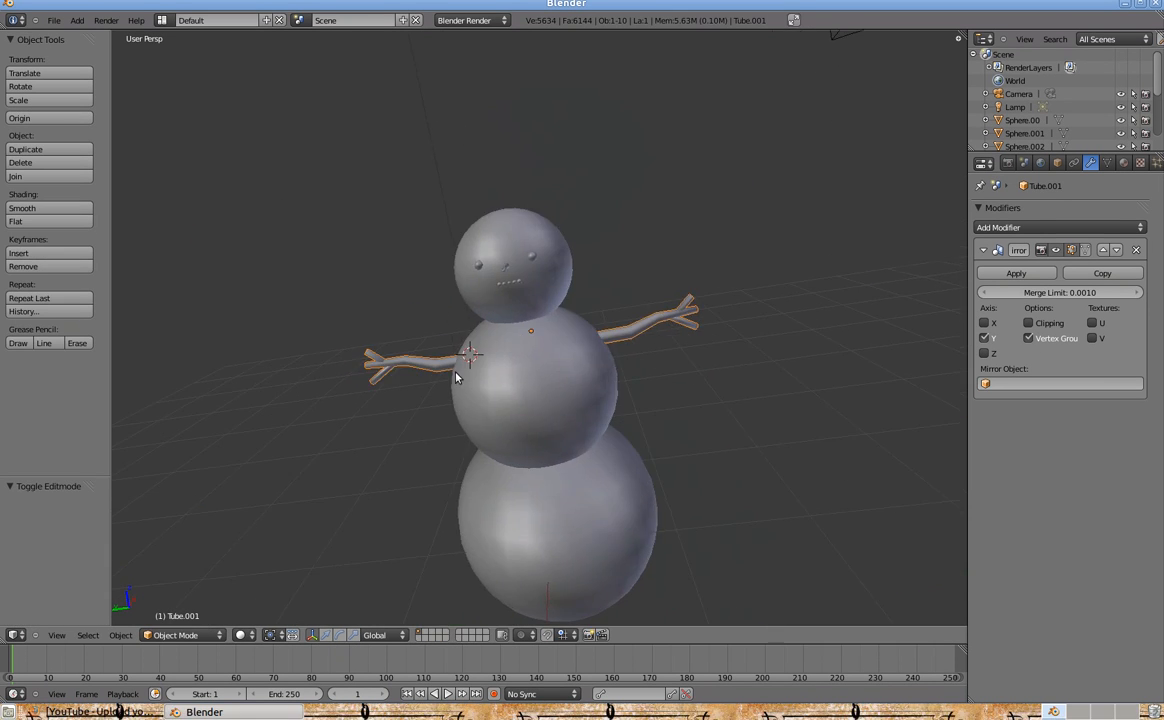
middle_click_drag(540, 424, 564, 357)
middle_click_drag(707, 467, 584, 456)
middle_click_drag(407, 336, 440, 332)
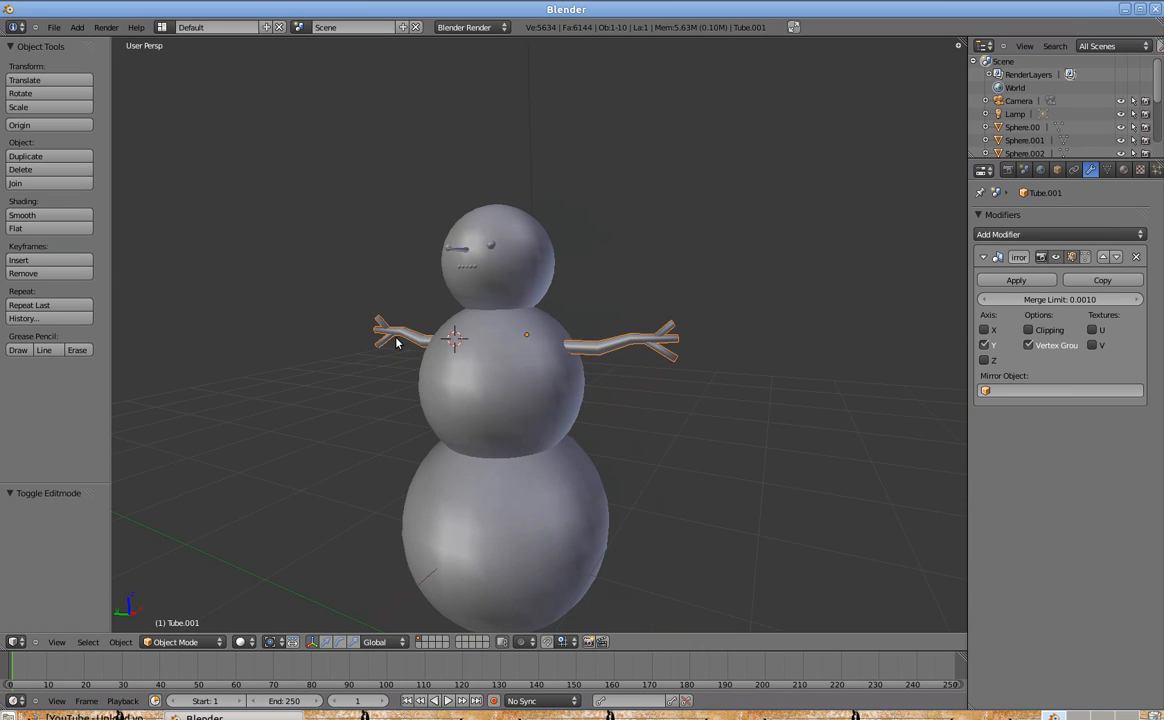